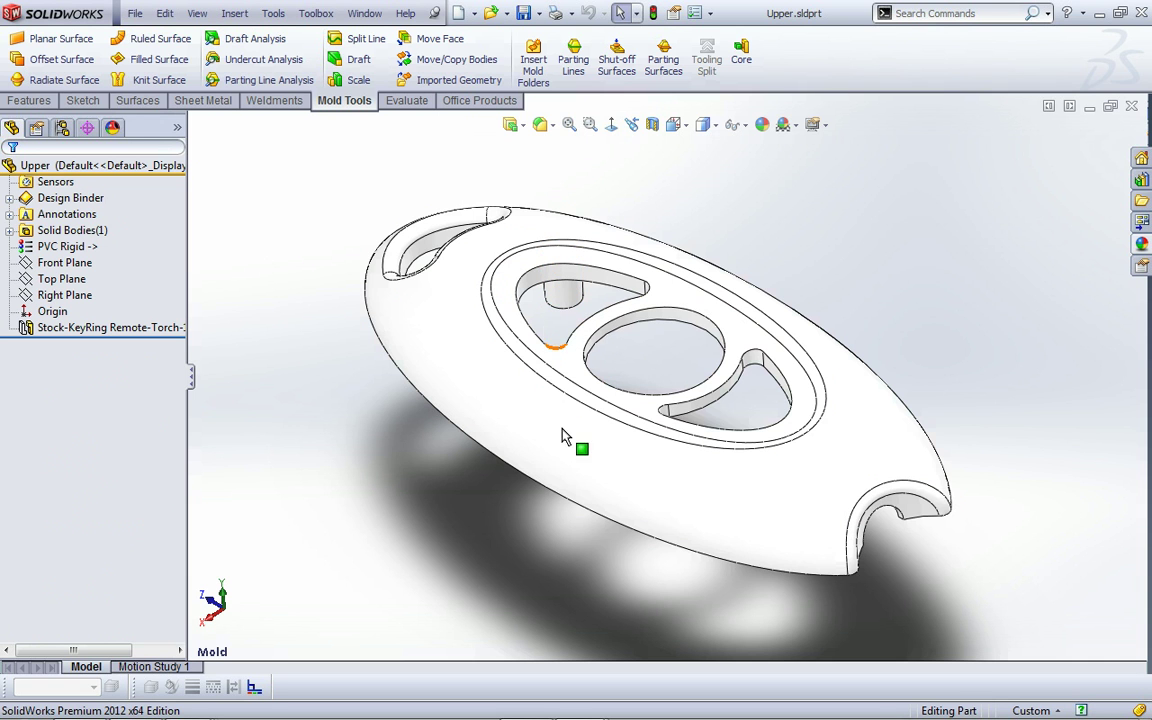
# - Add a Scale1 feature scaling the torch uniformly by 1.02 about its centroid, then orbit to check it
pyautogui.moveTo(625, 442); pyautogui.dragTo(615, 276, button='middle')
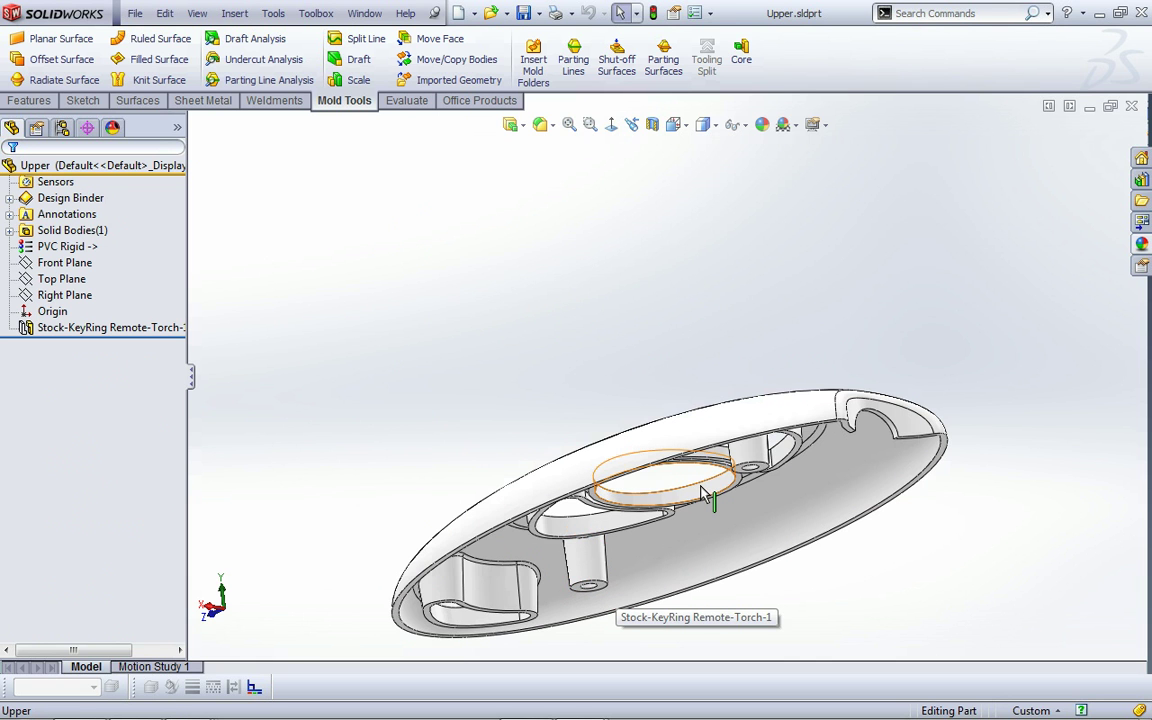
pyautogui.moveTo(703, 493); pyautogui.dragTo(588, 507, button='middle')
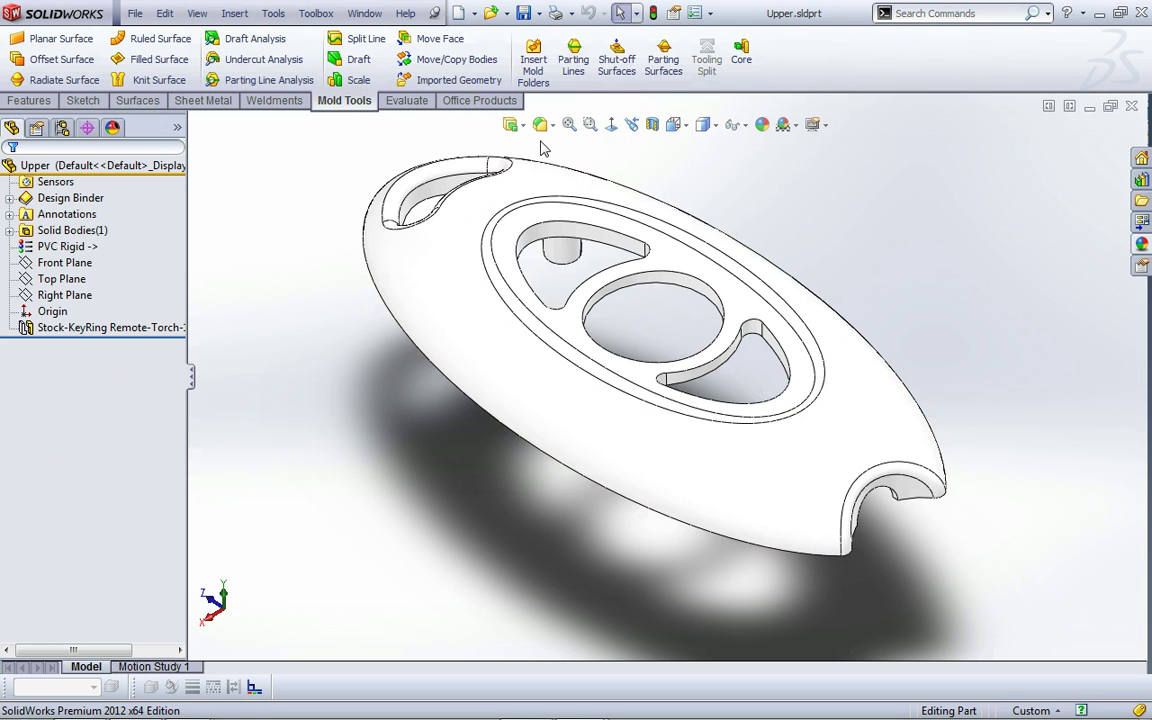
pyautogui.click(357, 82)
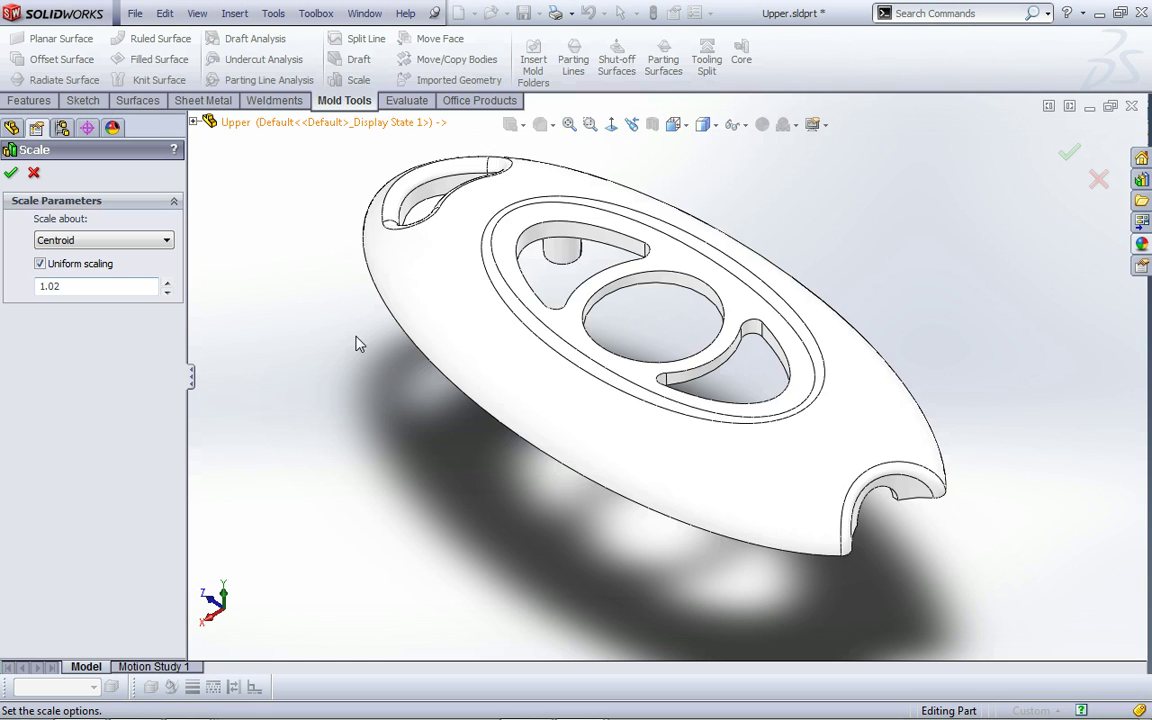
pyautogui.click(11, 171)
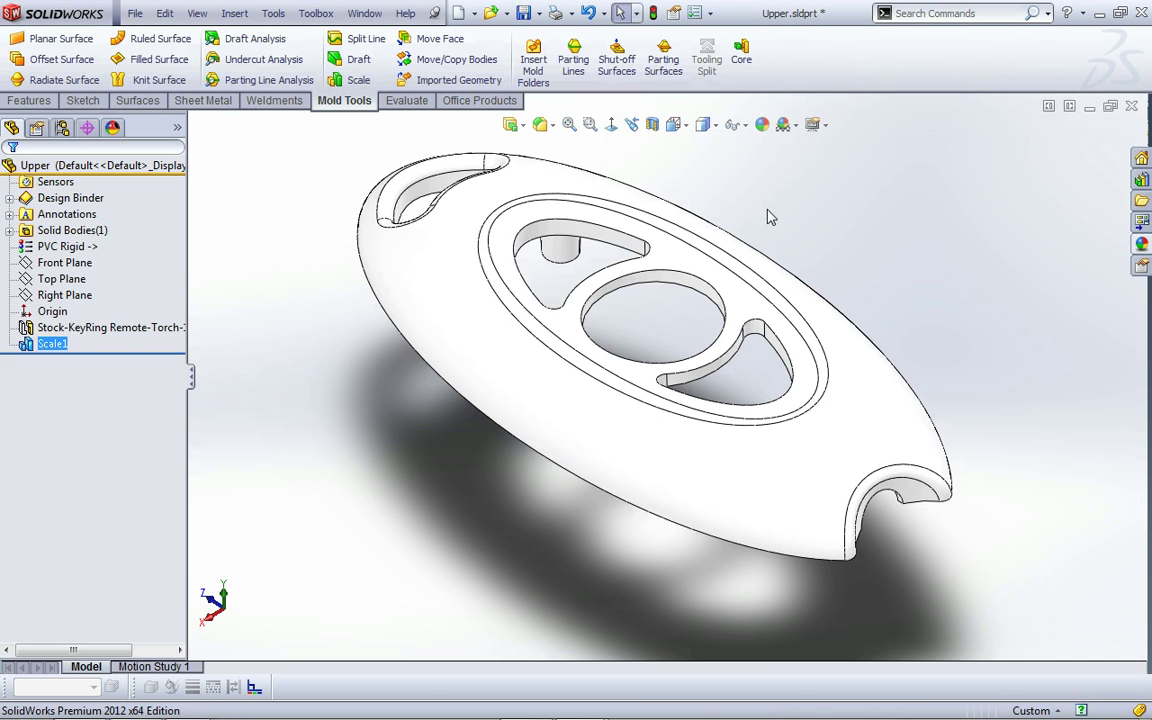
pyautogui.click(800, 208)
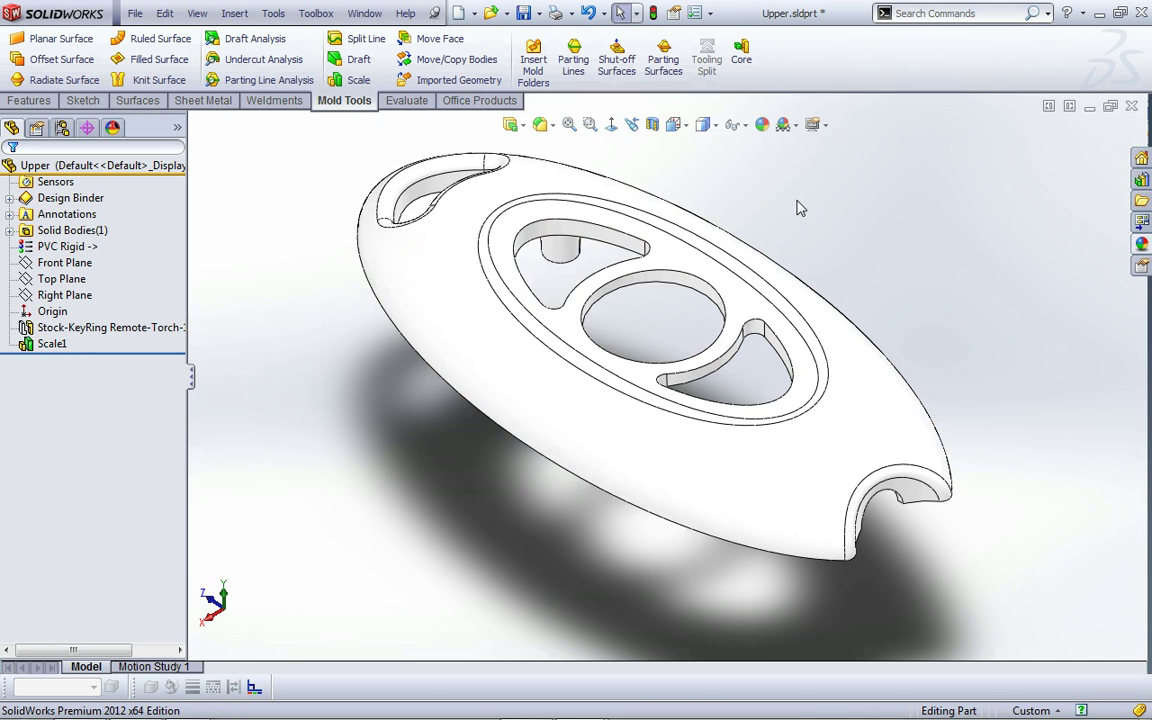
pyautogui.moveTo(791, 206); pyautogui.dragTo(740, 193, button='middle')
# - Turn on RealView rendering and turn off the shadows in the view settings
pyautogui.click(818, 124)
pyautogui.click(845, 146)
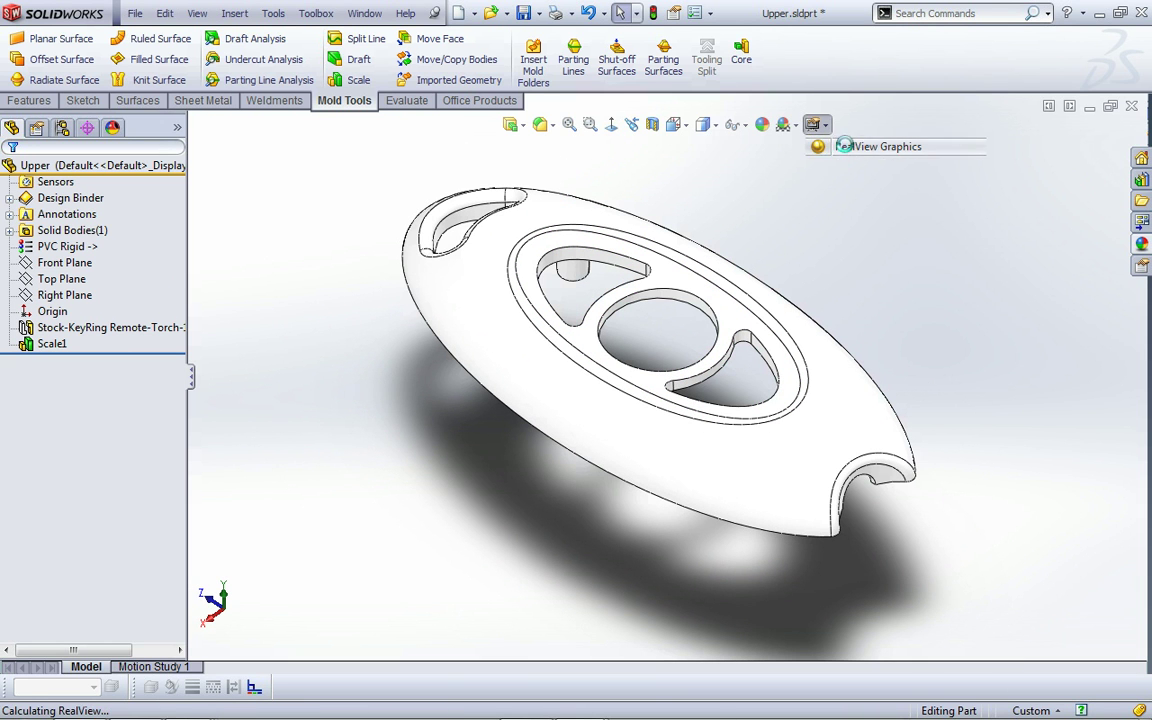
pyautogui.click(824, 128)
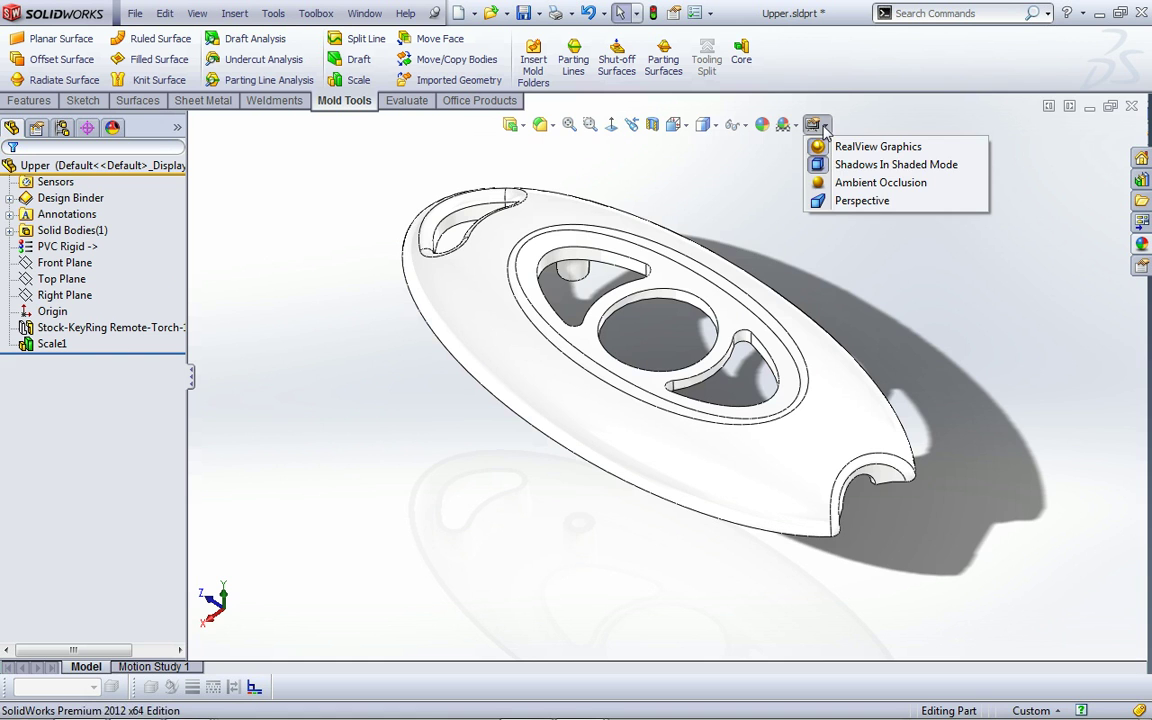
pyautogui.click(848, 170)
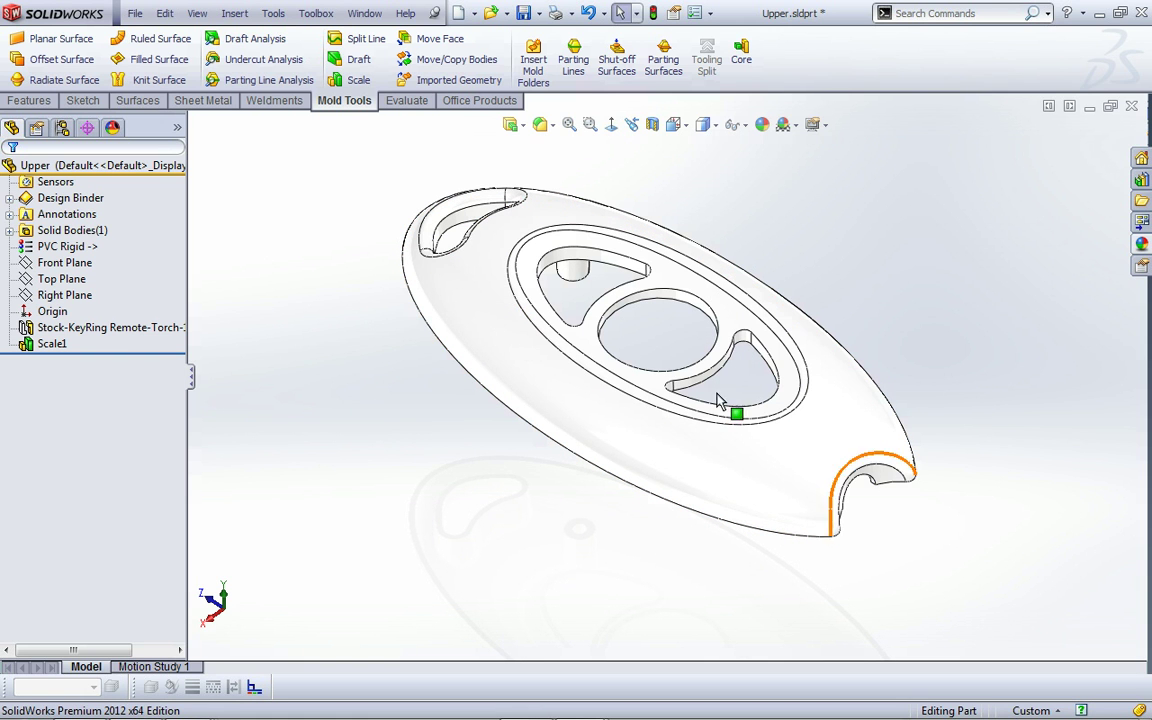
# - Create Parting Line1 pulled from the Top Plane with 1° draft analysis
pyautogui.click(570, 72)
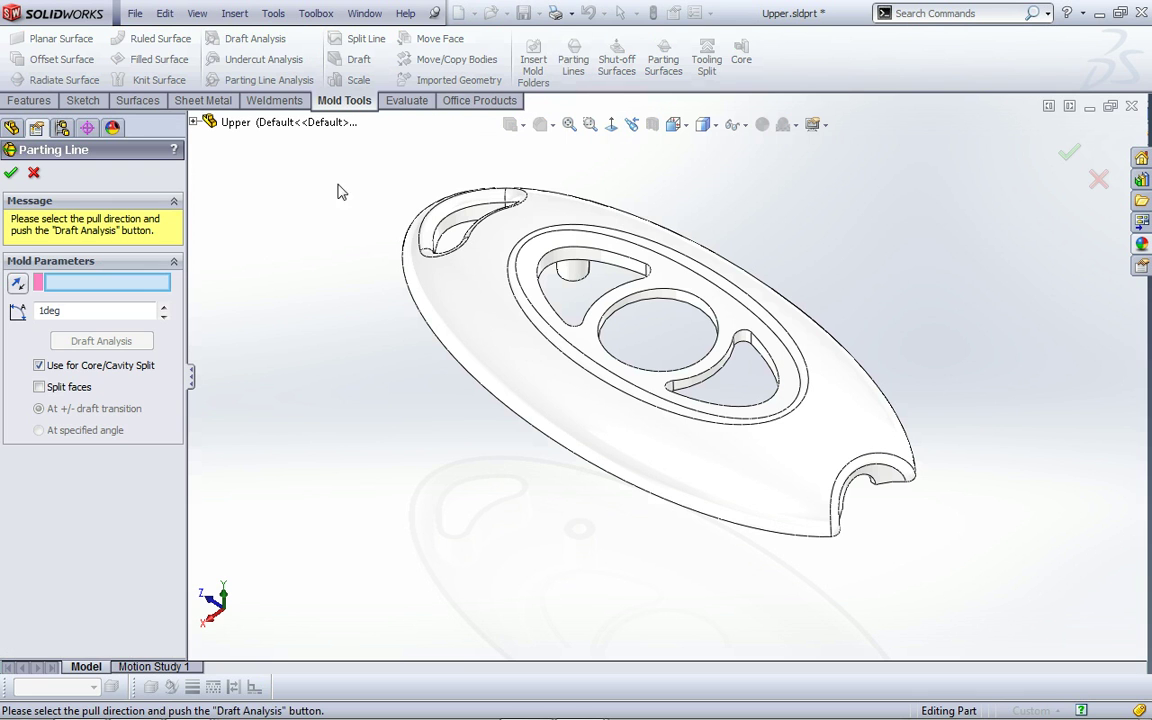
pyautogui.click(205, 122)
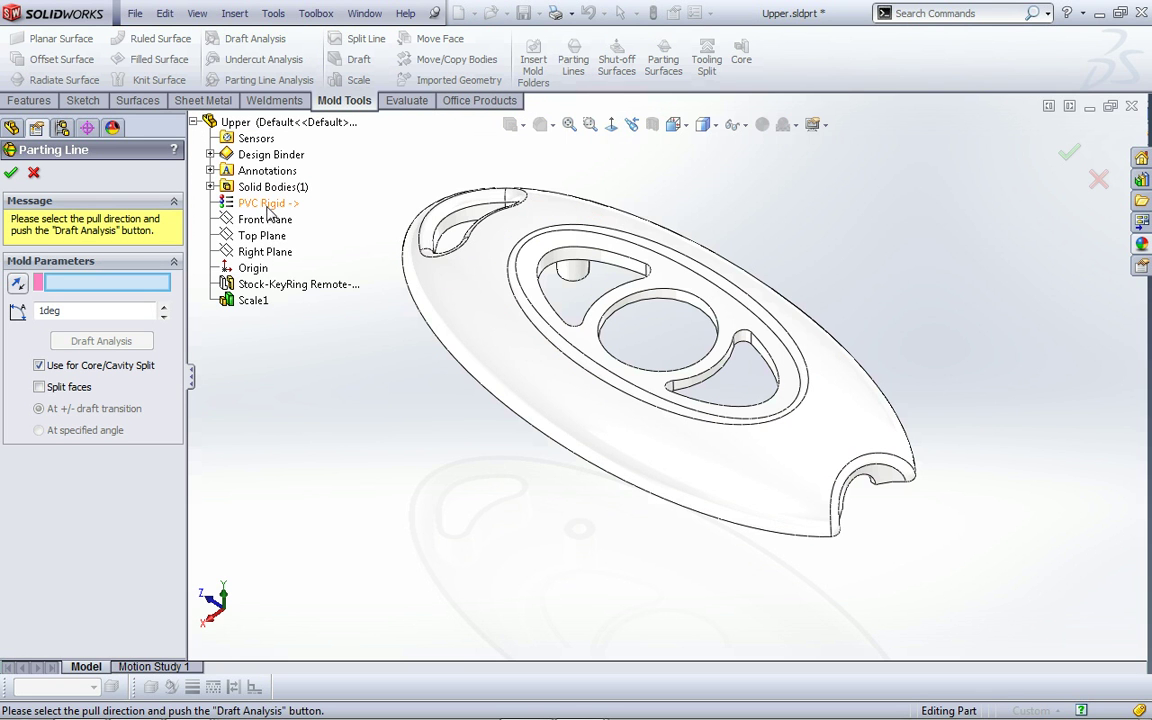
pyautogui.click(262, 236)
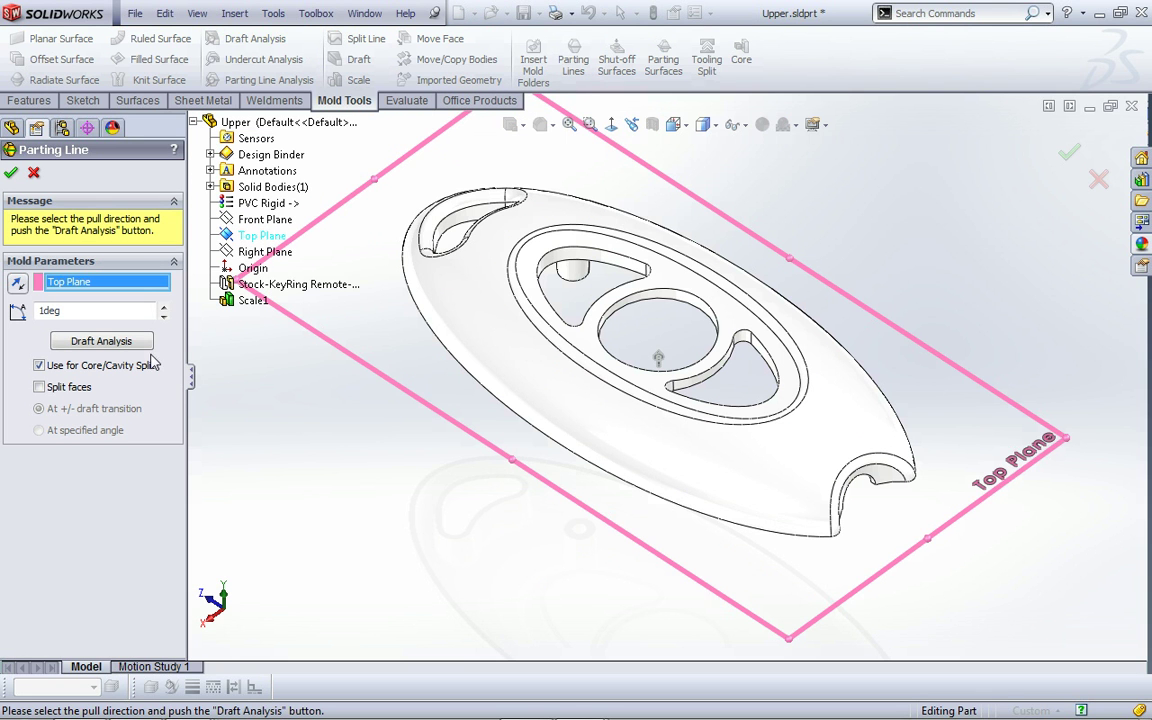
pyautogui.click(113, 345)
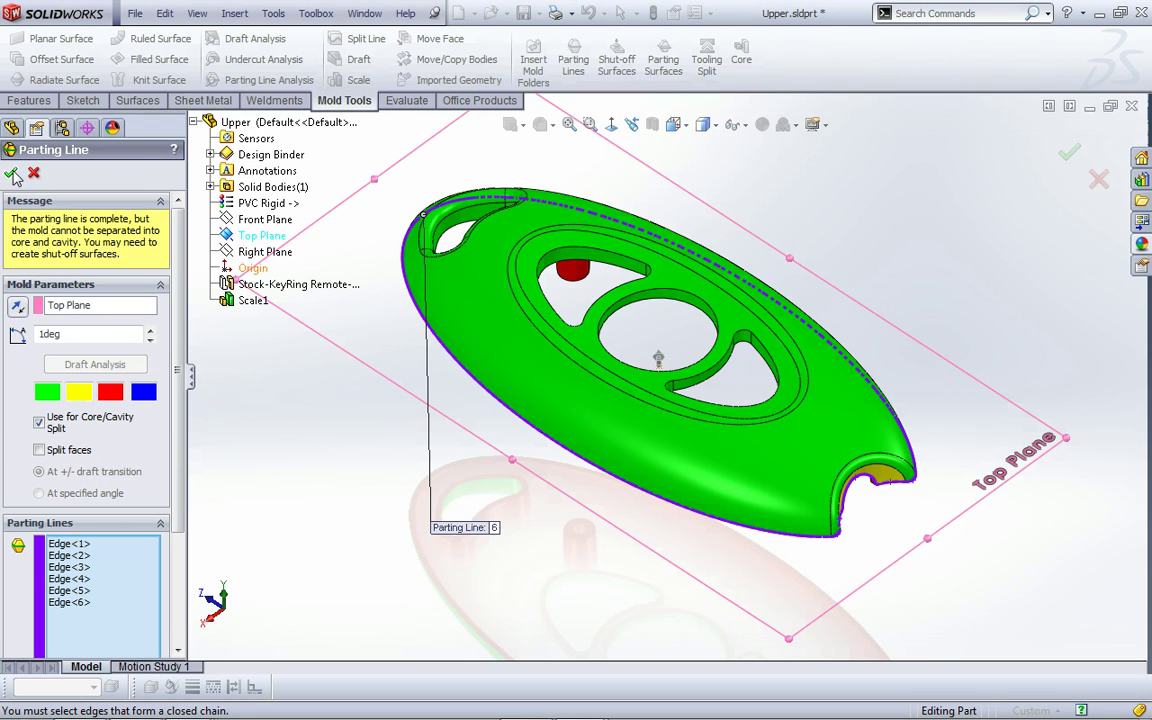
pyautogui.press('Return')
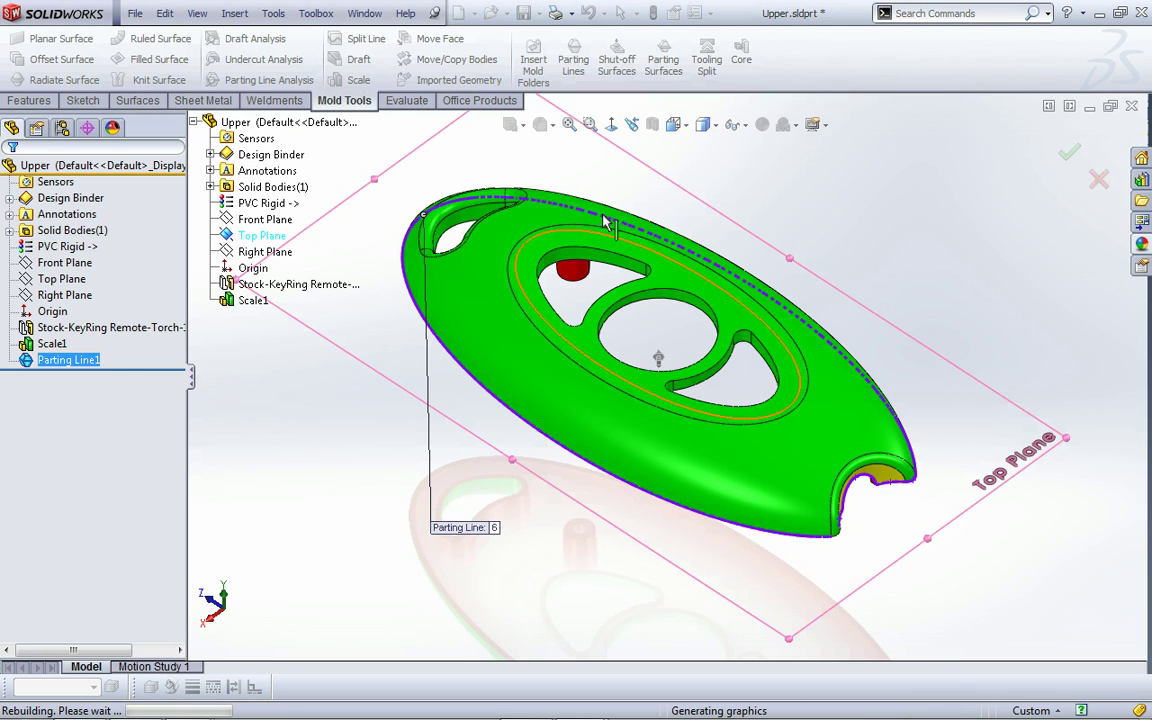
pyautogui.moveTo(428, 313); pyautogui.dragTo(640, 222, button='middle')
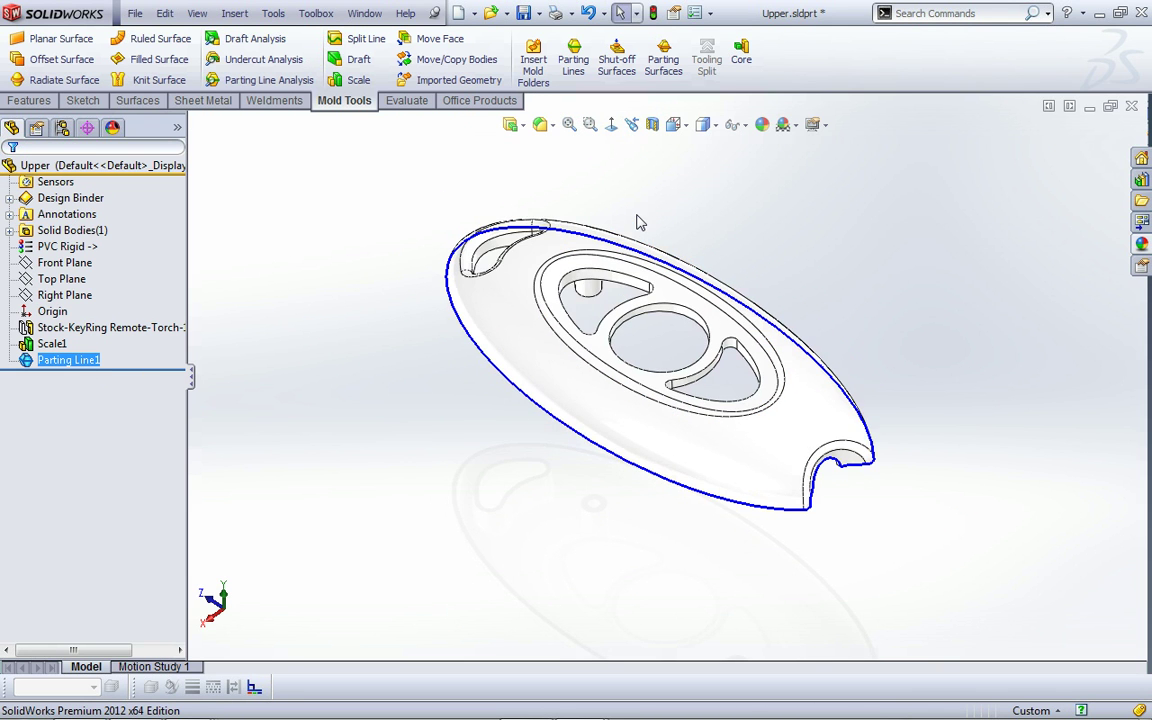
pyautogui.scroll(-2, 640, 222)
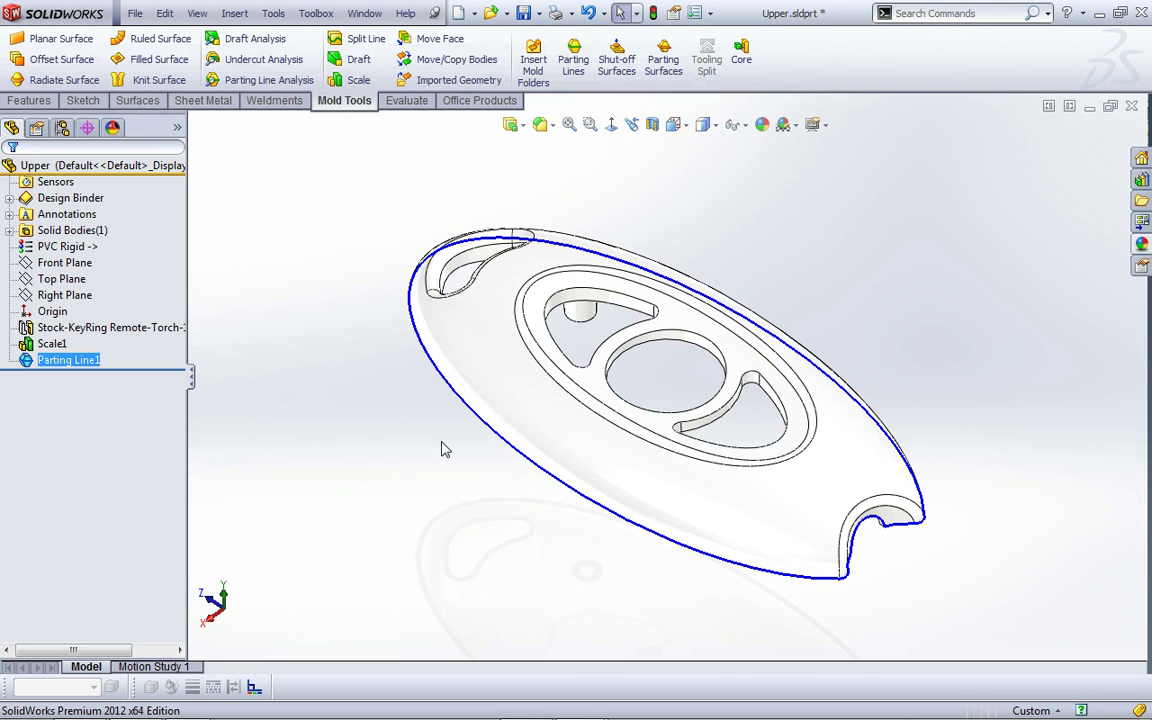
pyautogui.hotkey('ctrl', 's')
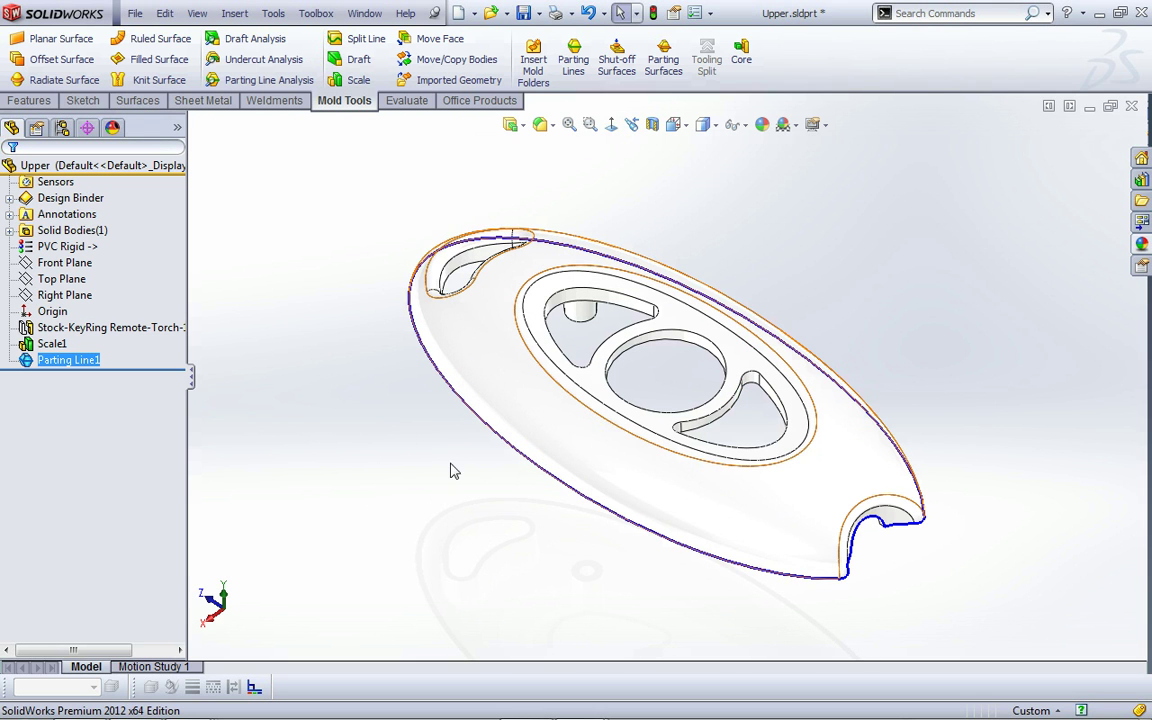
pyautogui.click(82, 364)
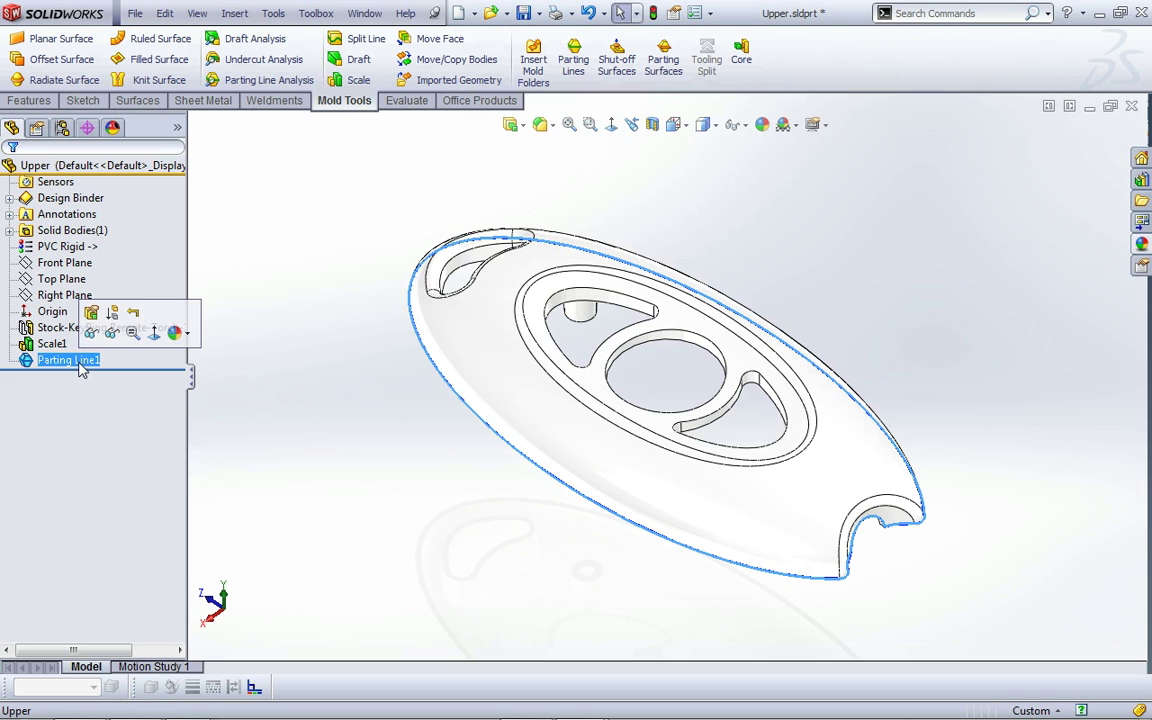
pyautogui.press('Escape')
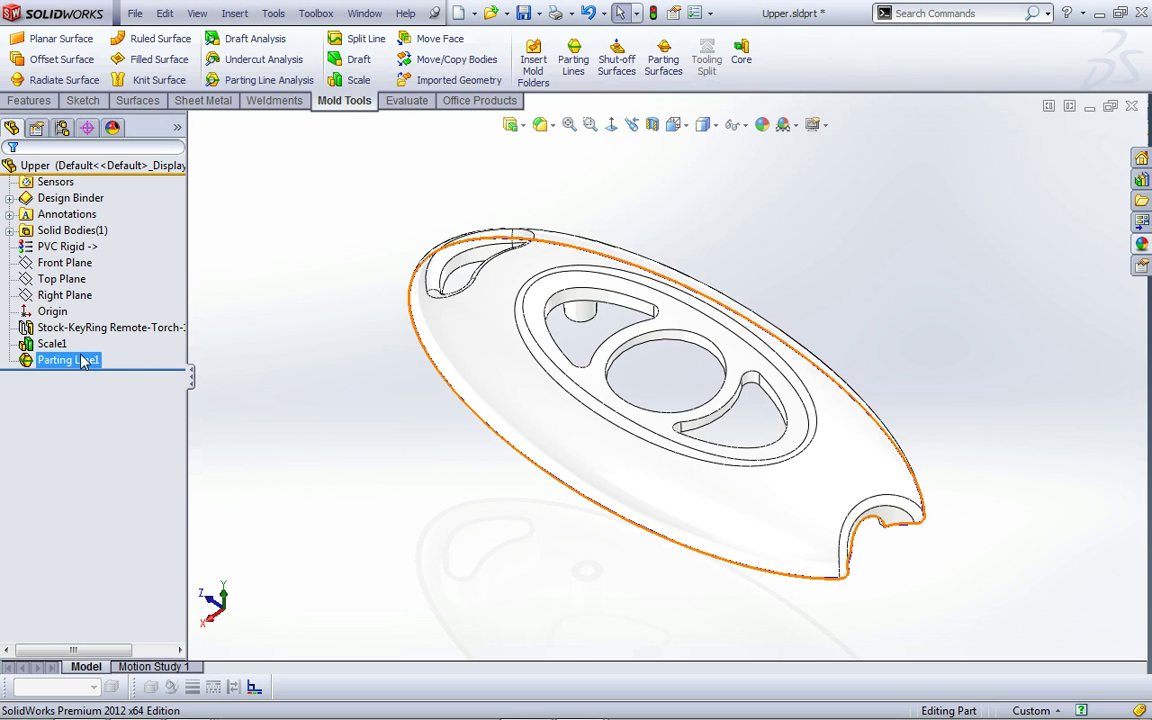
pyautogui.click(87, 360)
pyautogui.click(90, 326)
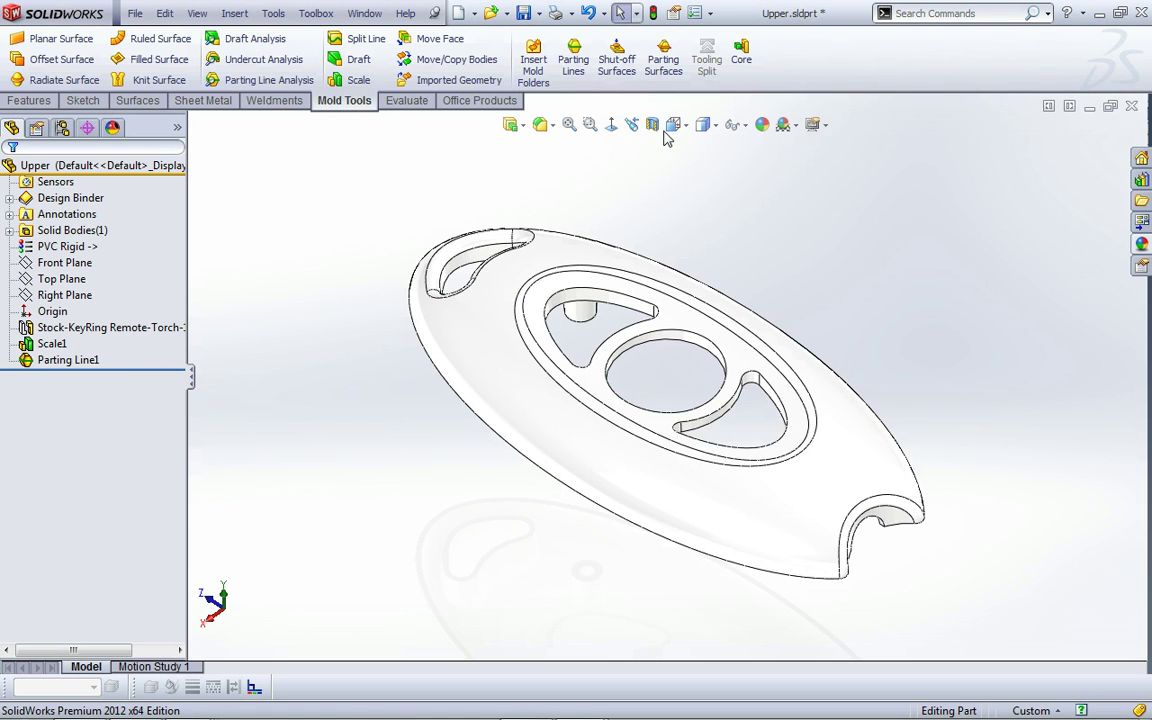
# - Add Shut-Off Surface1, accepting the detected contact loops over the button openings
pyautogui.click(616, 58)
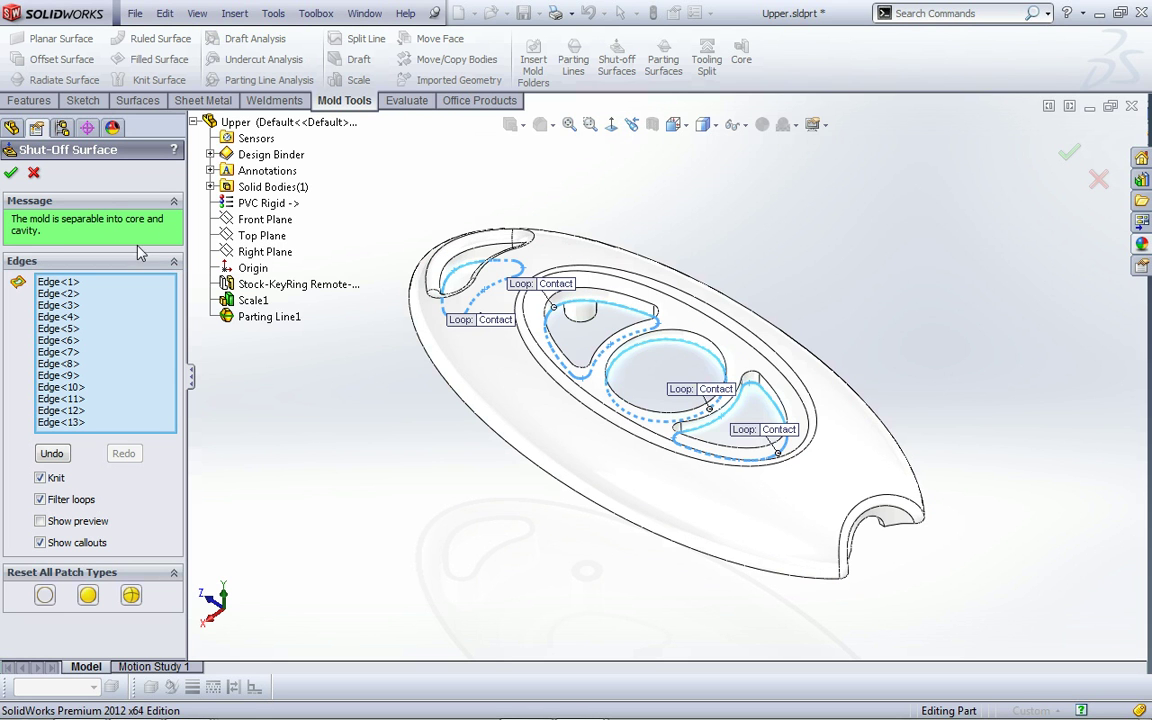
pyautogui.click(12, 174)
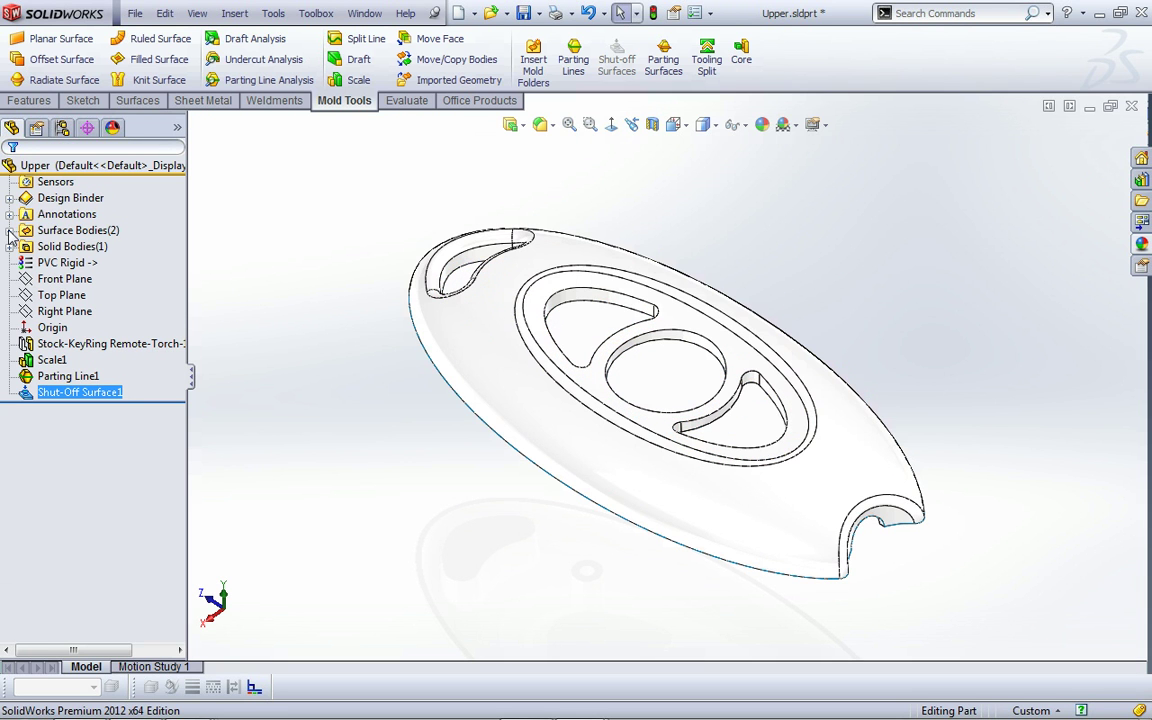
# - Expand Surface Bodies and hide the solid torch body, then orbit the remaining surfaces
pyautogui.click(9, 230)
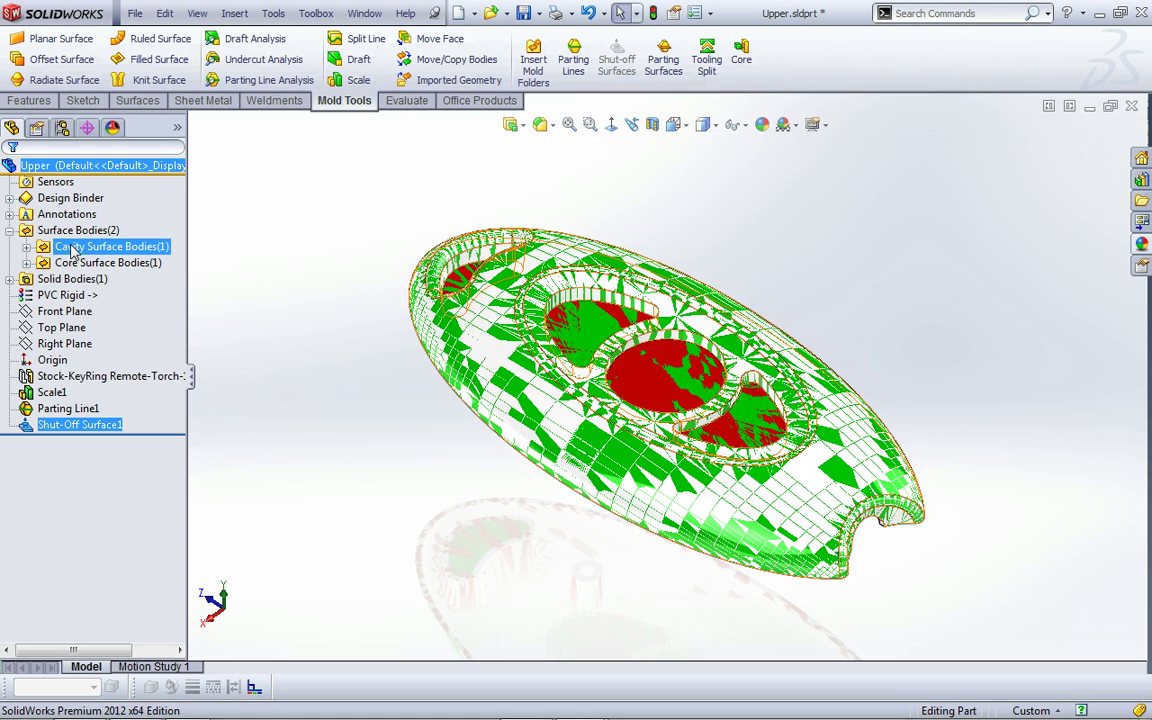
pyautogui.click(70, 278)
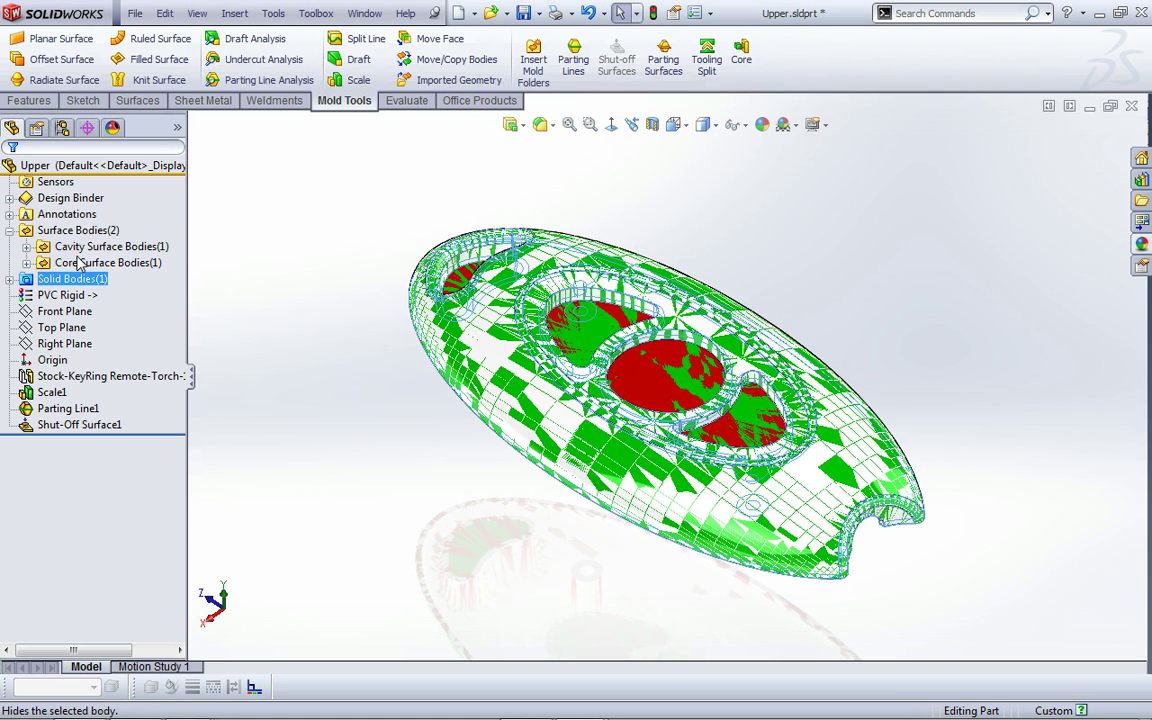
pyautogui.click(80, 252)
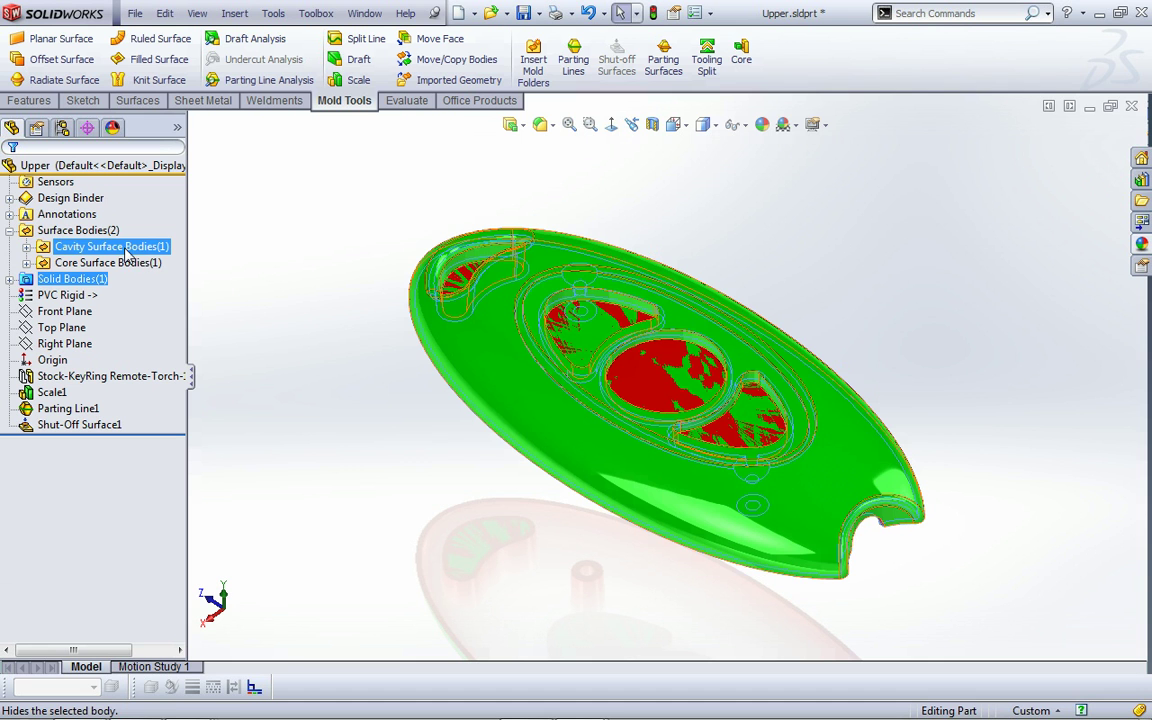
pyautogui.click(319, 375)
pyautogui.moveTo(319, 375); pyautogui.dragTo(409, 441, button='middle')
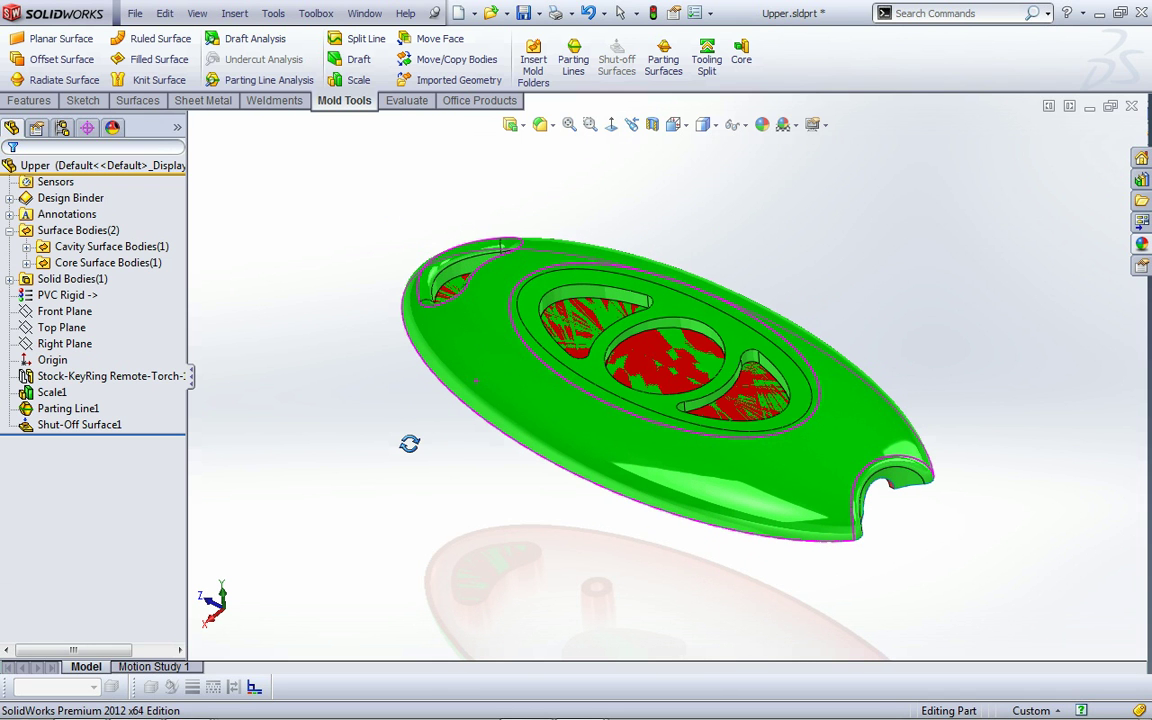
pyautogui.scroll(-2, 663, 375)
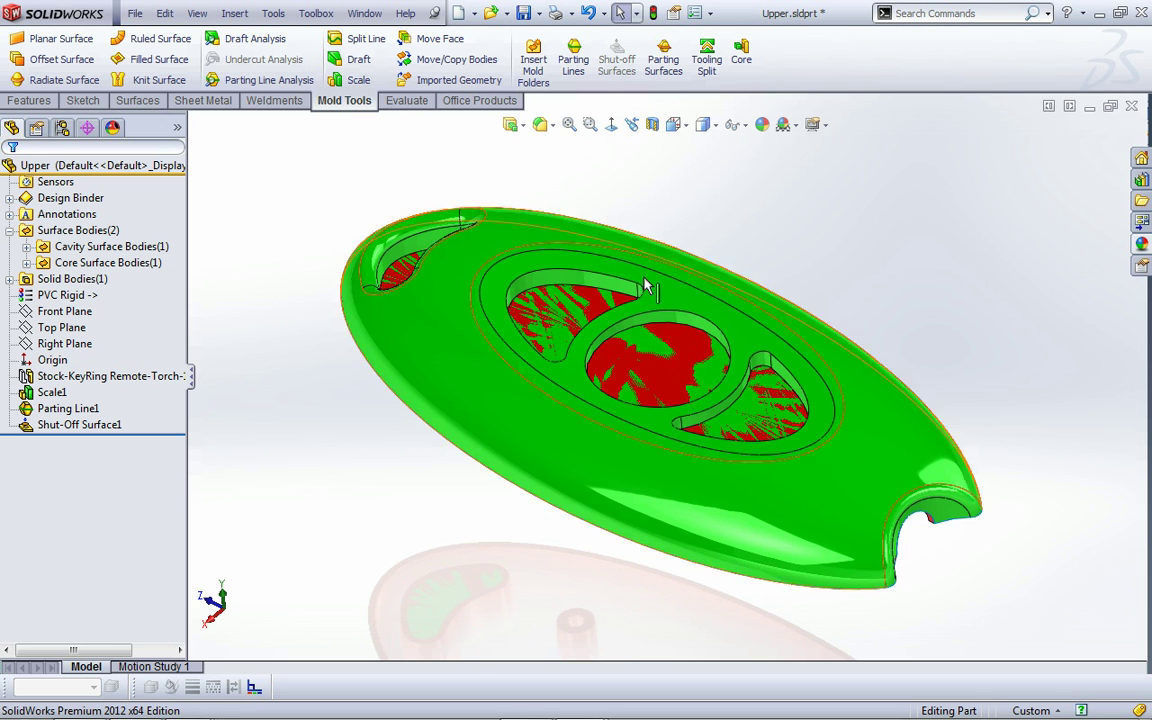
# - Hide the cavity surface body to inspect the core, then show it again
pyautogui.click(128, 248)
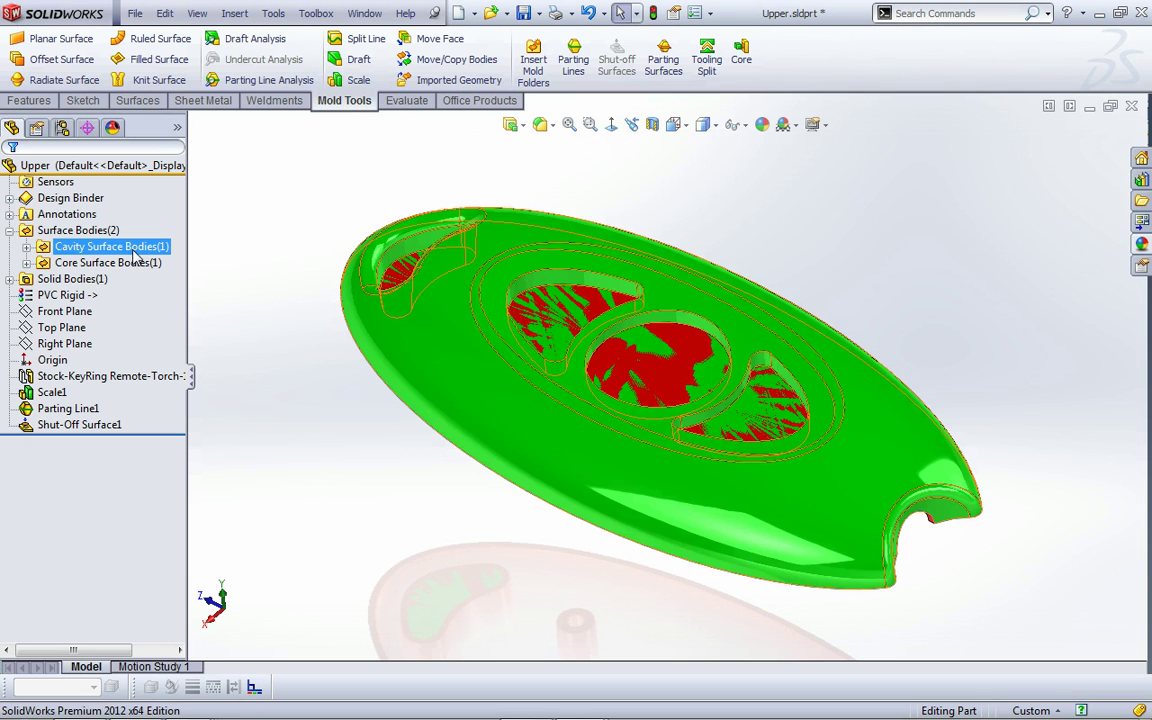
pyautogui.click(334, 468)
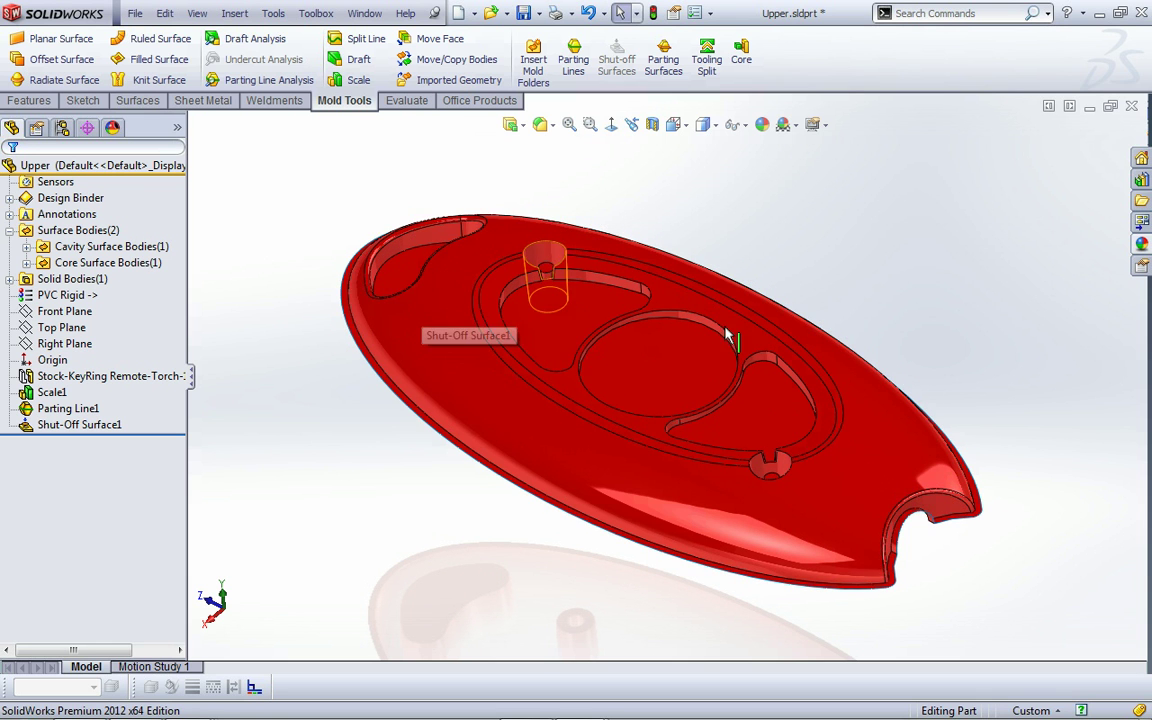
pyautogui.click(146, 250)
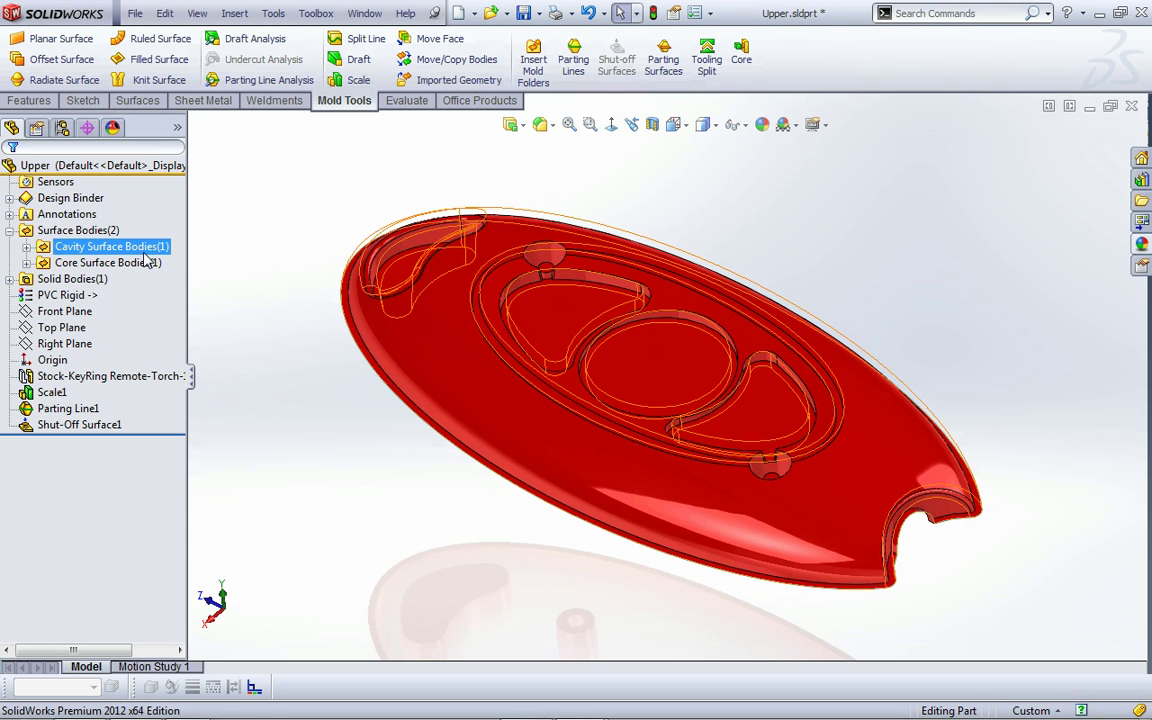
pyautogui.click(146, 256)
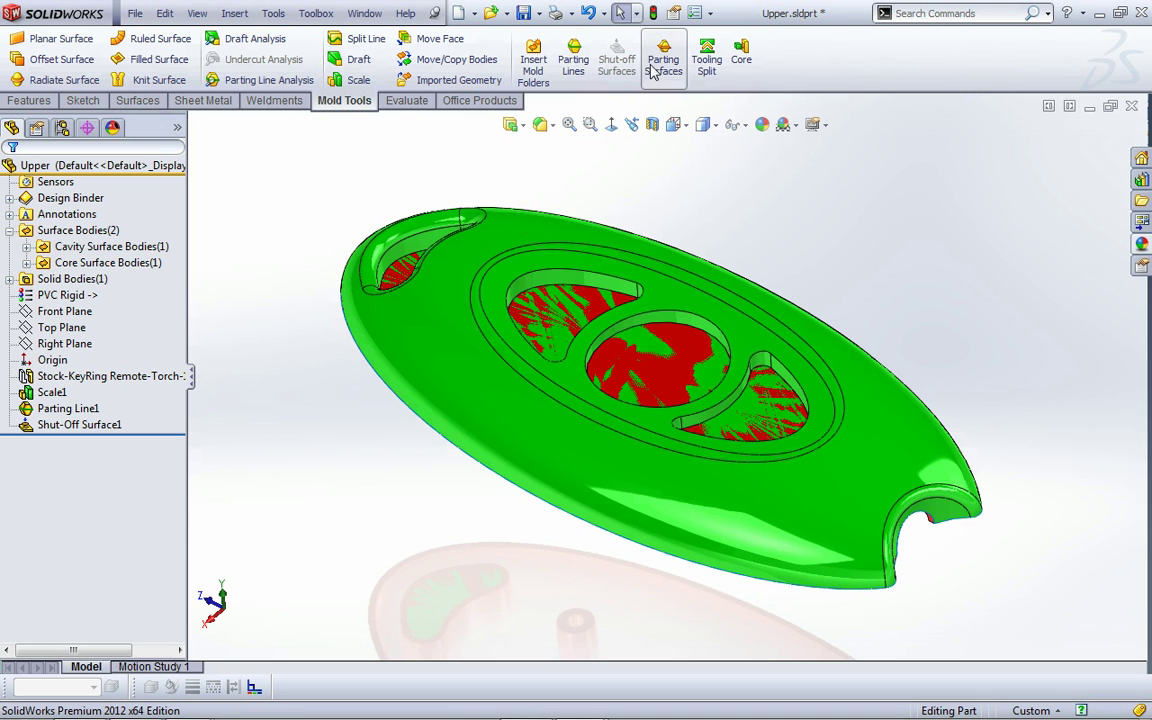
# - Start a parting surface from the parting line and enter trial distances of 5 and 10 mm
pyautogui.click(661, 66)
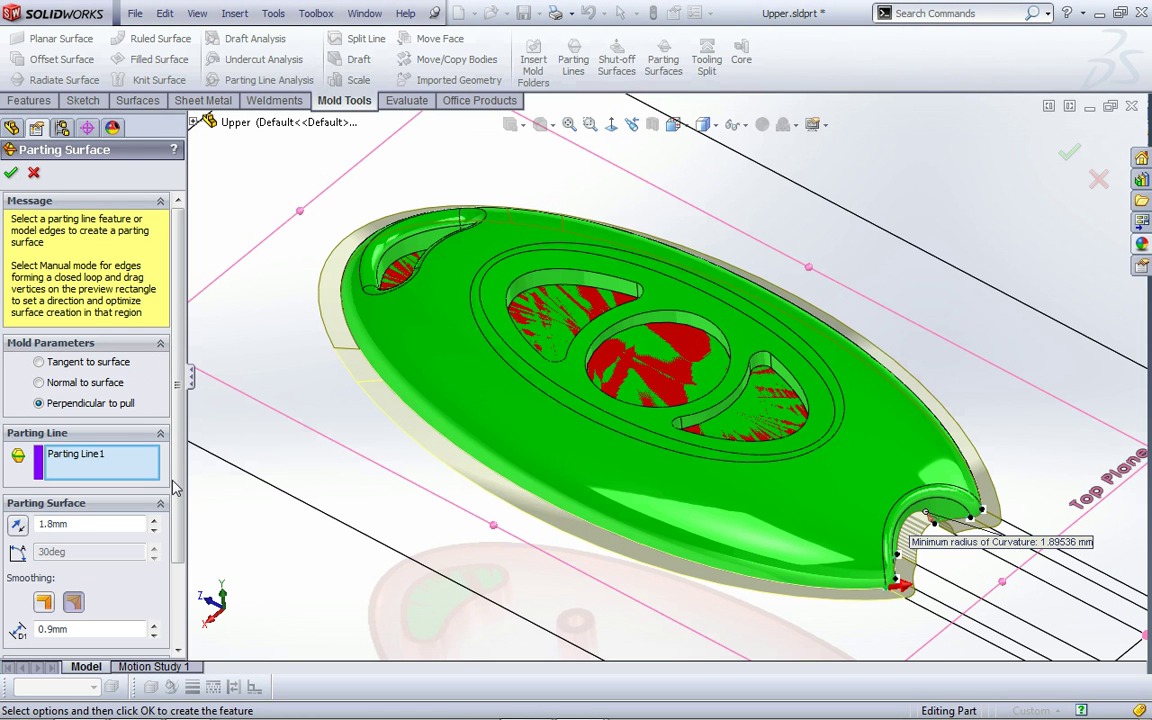
pyautogui.moveTo(175, 488); pyautogui.dragTo(185, 632)
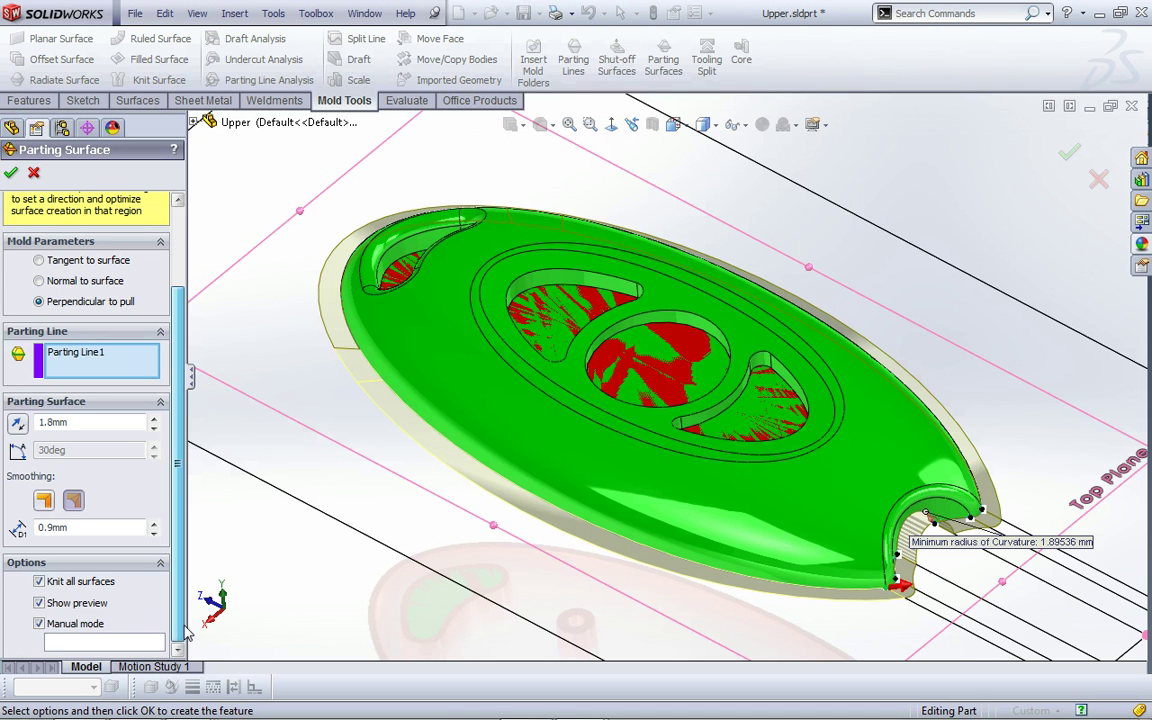
pyautogui.click(39, 581)
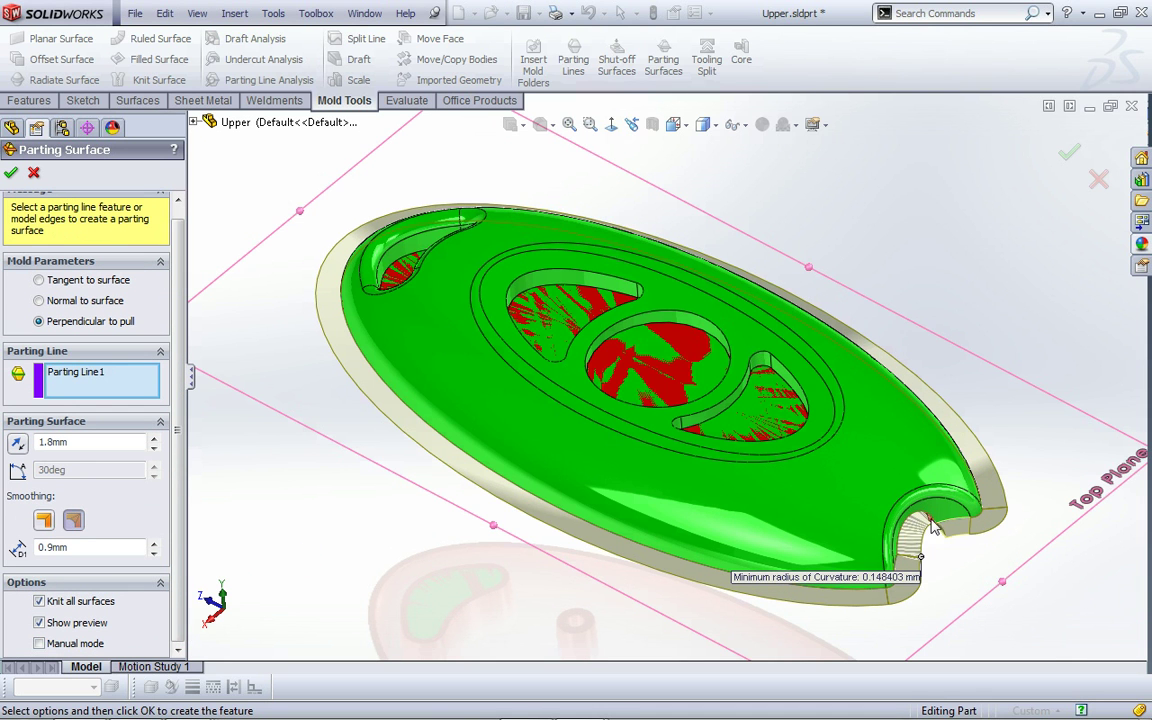
pyautogui.doubleClick(127, 442)
pyautogui.write('5')
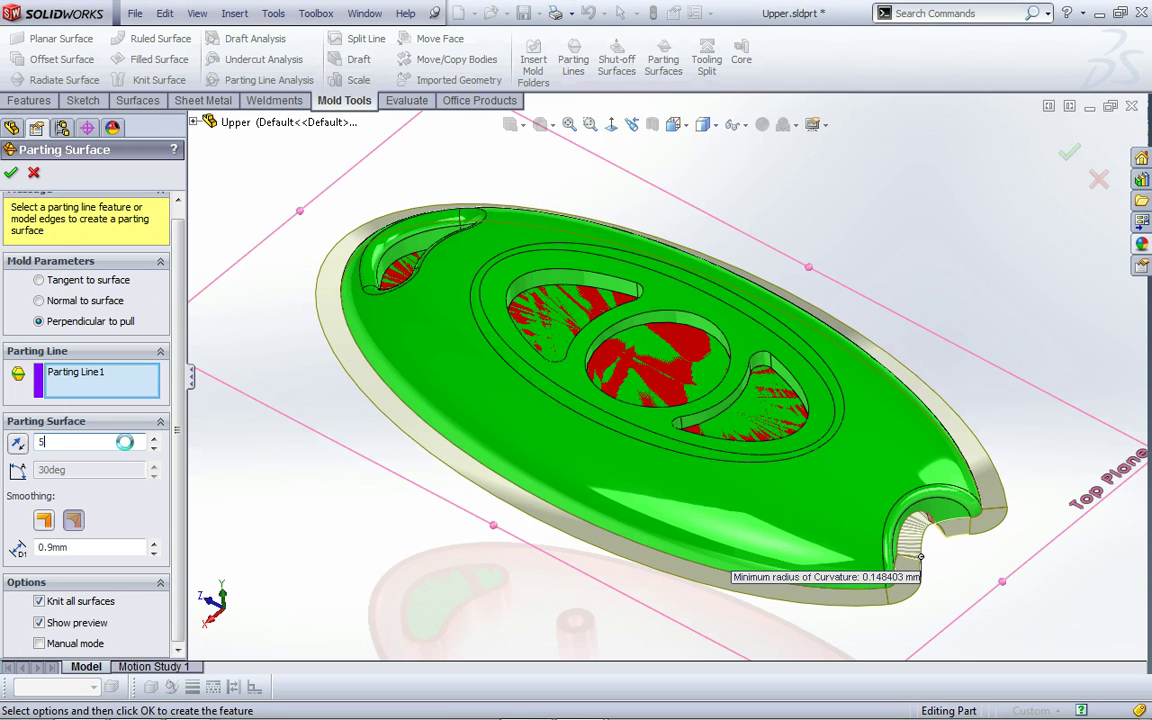
pyautogui.press('Return')
pyautogui.scroll(-3, 1001, 572)
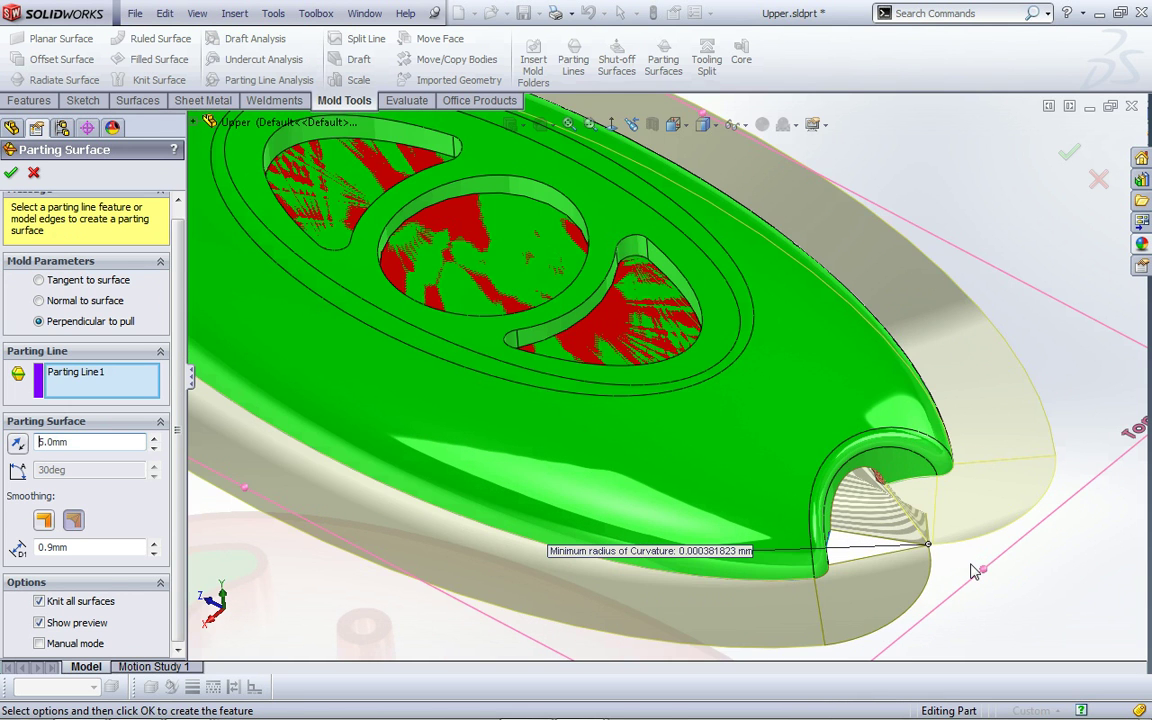
pyautogui.scroll(-3, 976, 570)
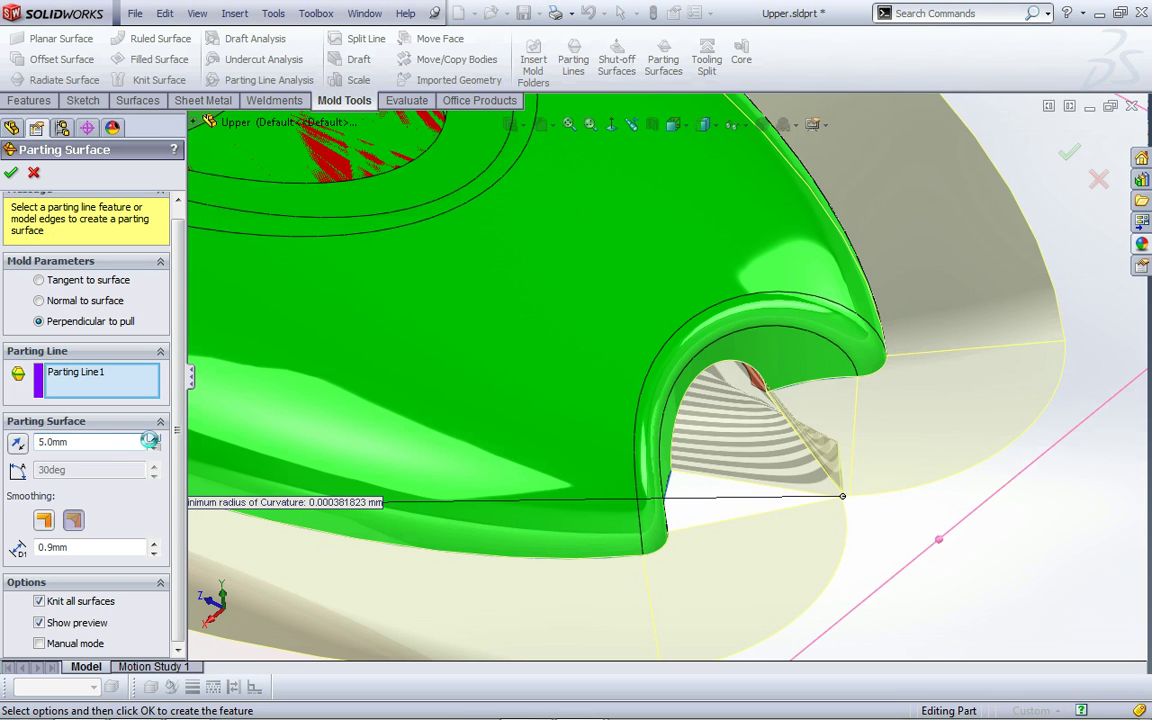
pyautogui.write('10')
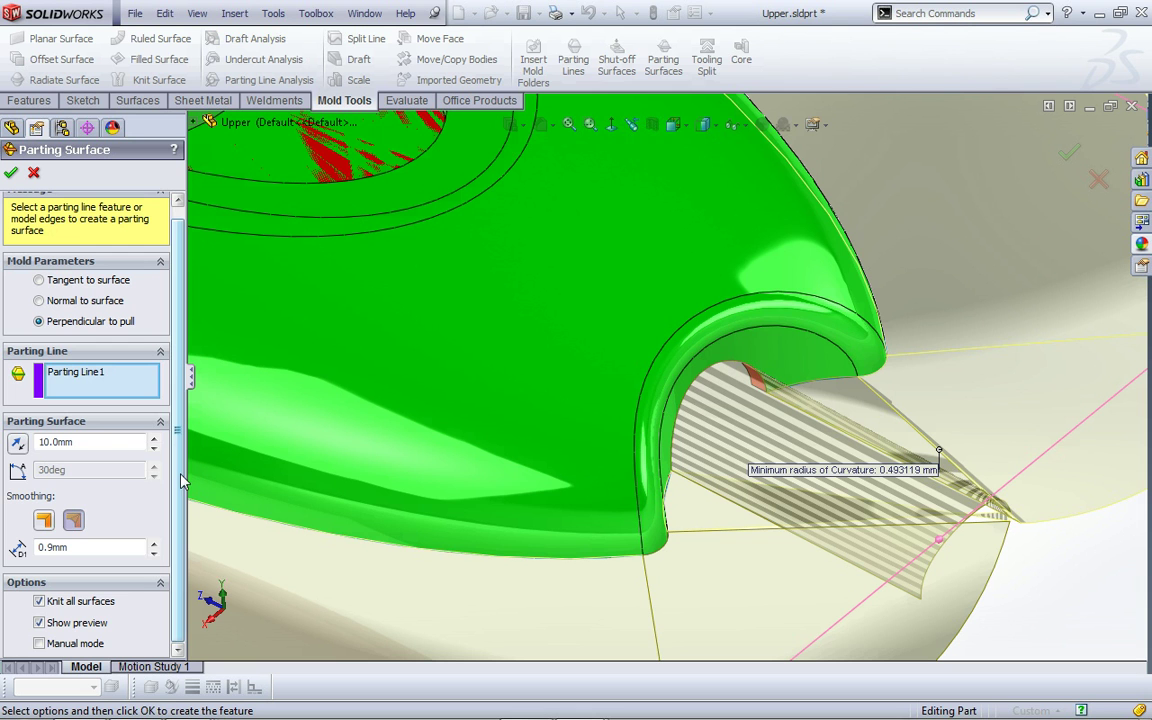
# - Switch to Manual mode, raise the distance to 35 mm, and create Parting Surface1
pyautogui.click(39, 644)
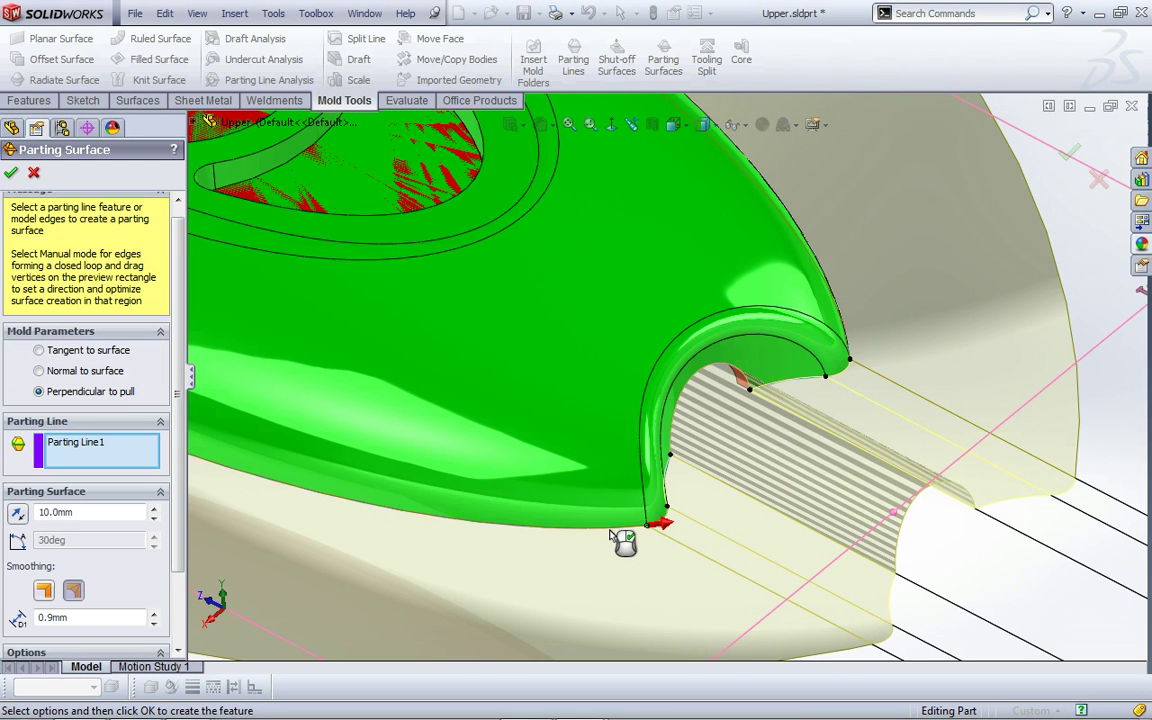
pyautogui.moveTo(612, 537); pyautogui.dragTo(773, 411, button='middle')
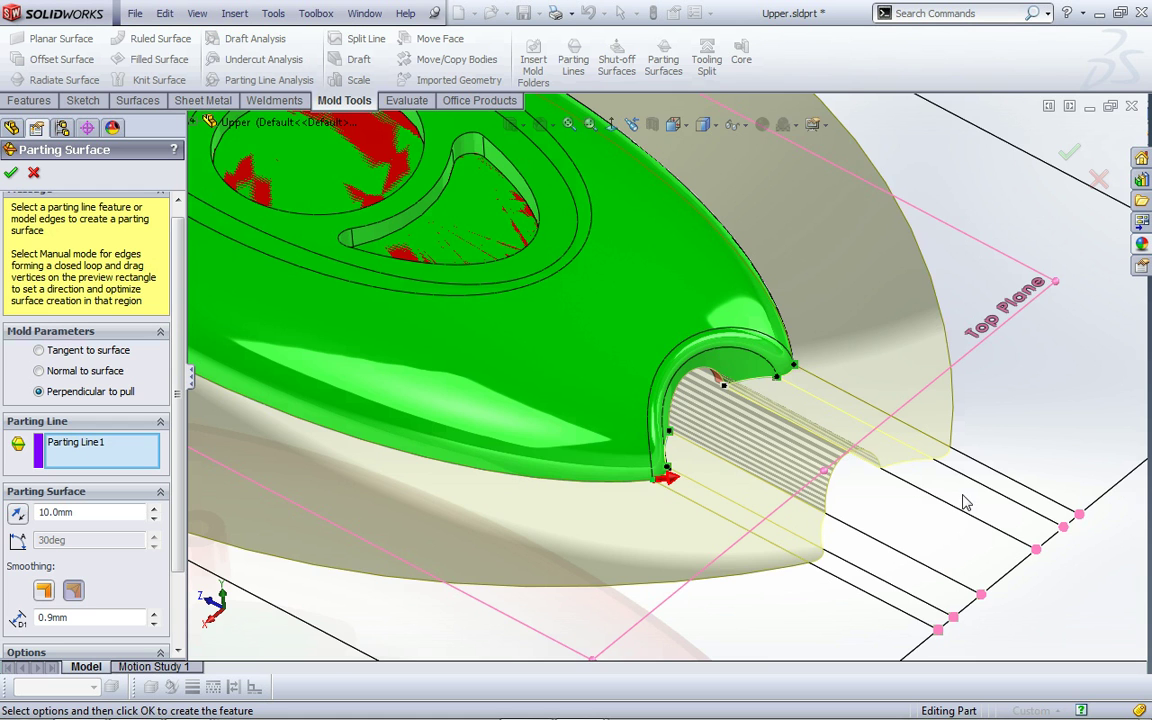
pyautogui.moveTo(965, 503); pyautogui.dragTo(490, 376, button='middle')
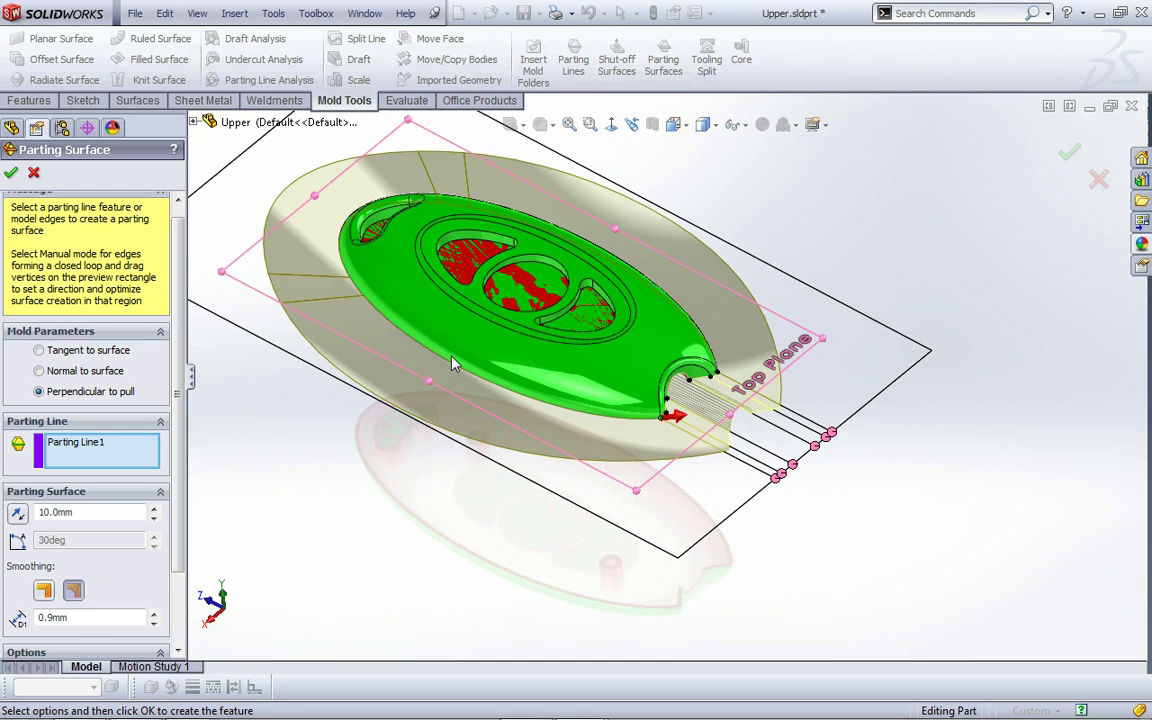
pyautogui.keyDown('ctrl'); pyautogui.moveTo(452, 364); pyautogui.dragTo(345, 417, button='middle'); pyautogui.keyUp('ctrl')
pyautogui.scroll(-2, 380, 390)
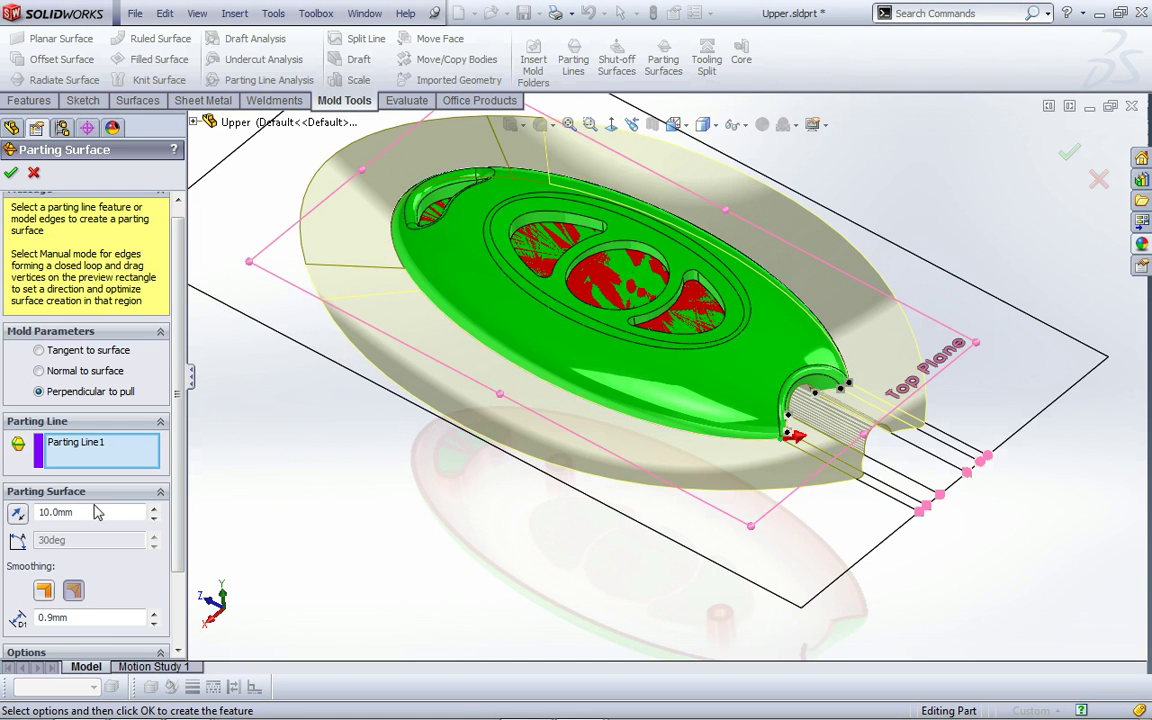
pyautogui.click(153, 509)
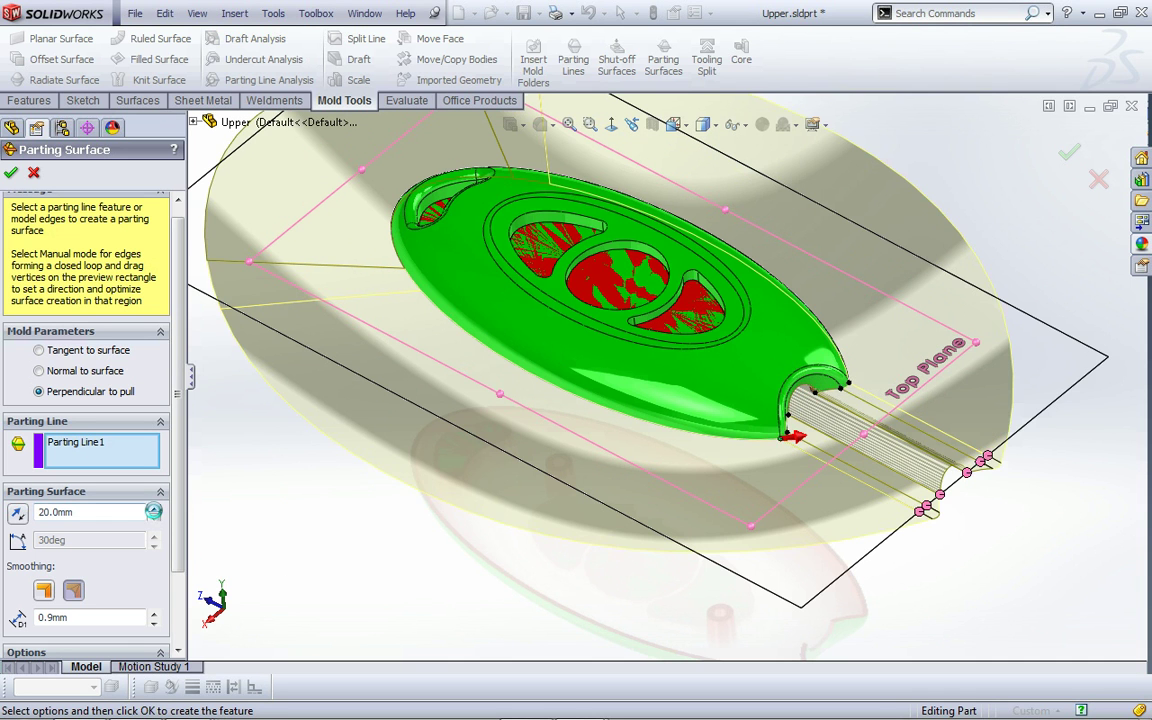
pyautogui.click(153, 509)
pyautogui.scroll(1, 586, 441)
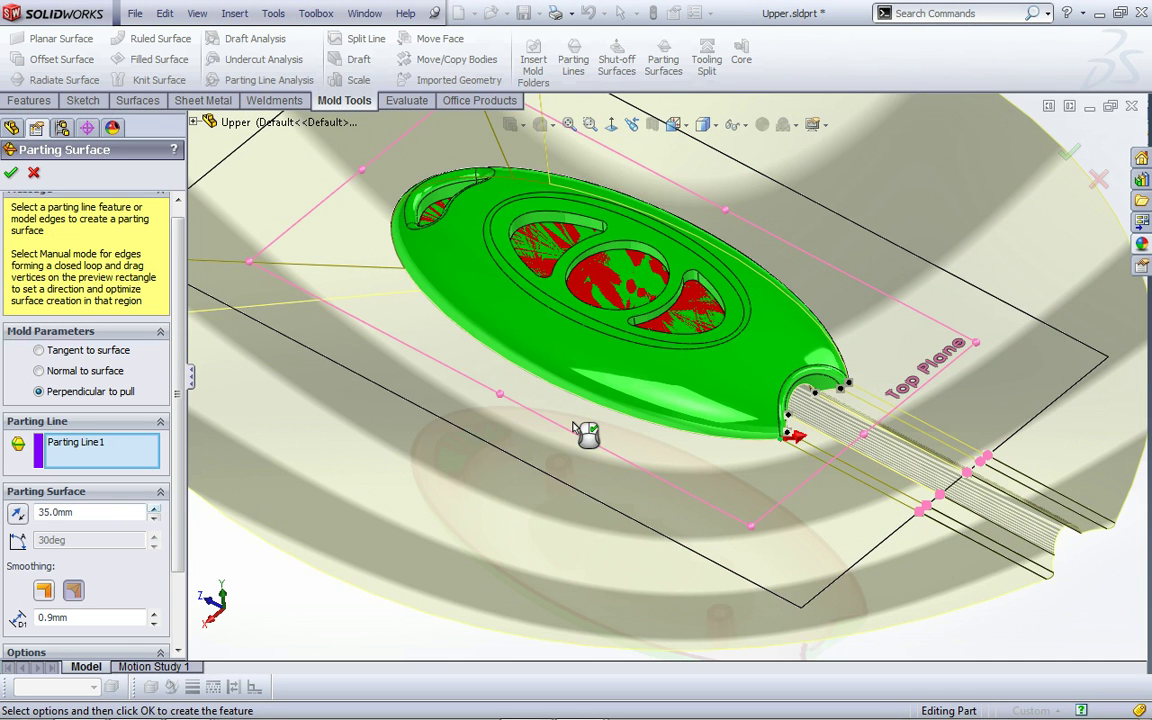
pyautogui.press('f')
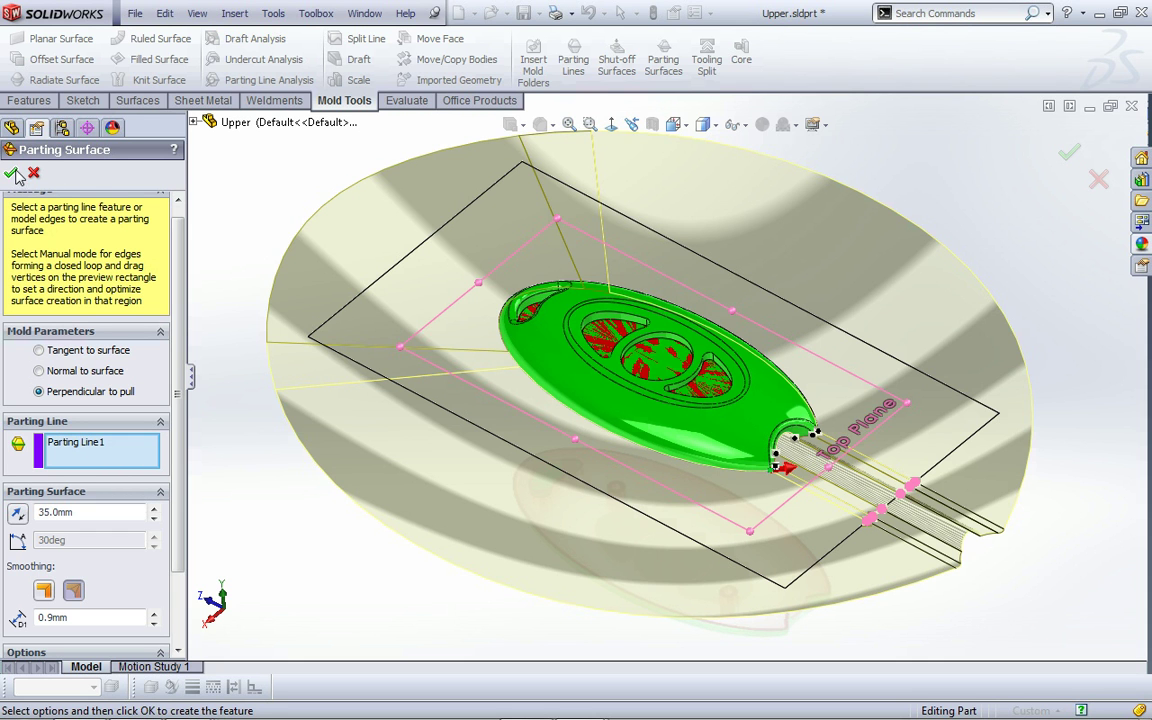
pyautogui.press('Return')
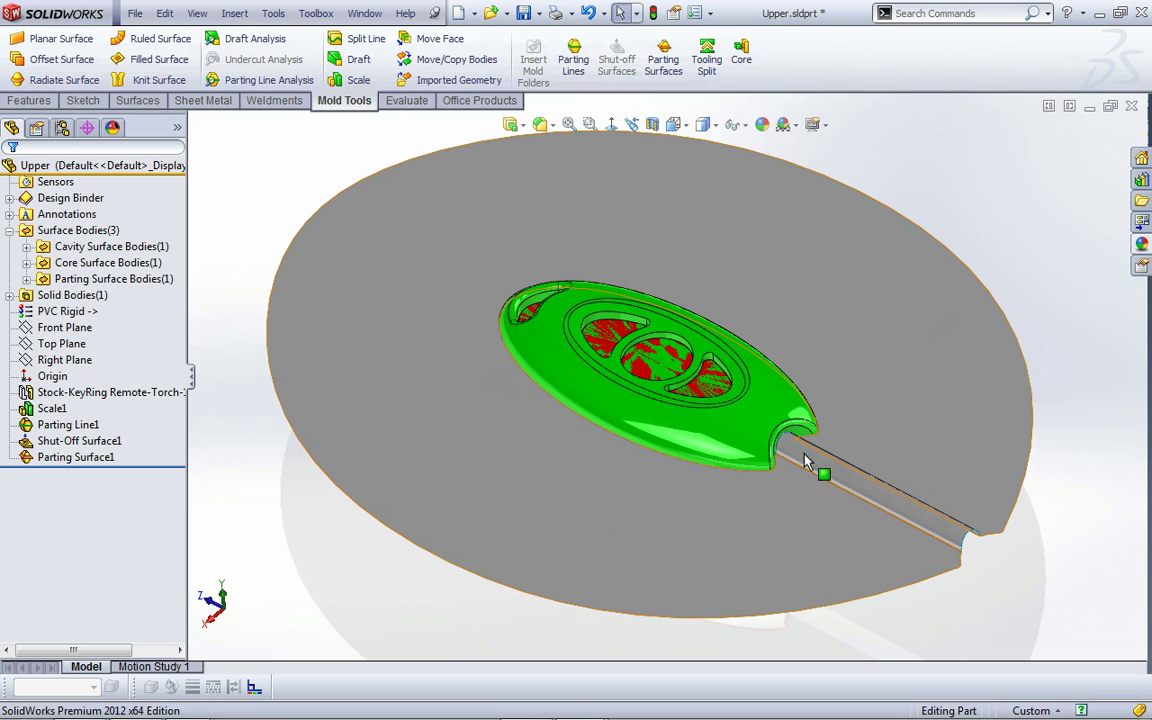
pyautogui.click(928, 262)
# - Begin a Tooling Split with a centre rectangle drawn from the origin around the whole torch
pyautogui.click(707, 62)
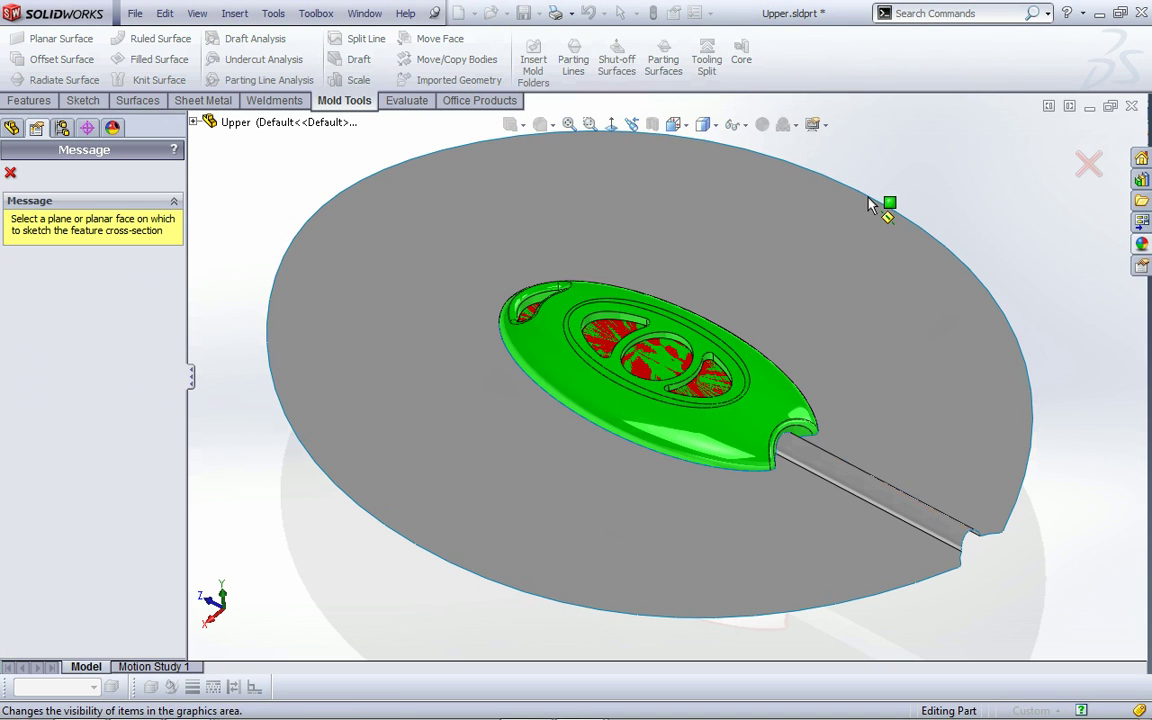
pyautogui.click(450, 460)
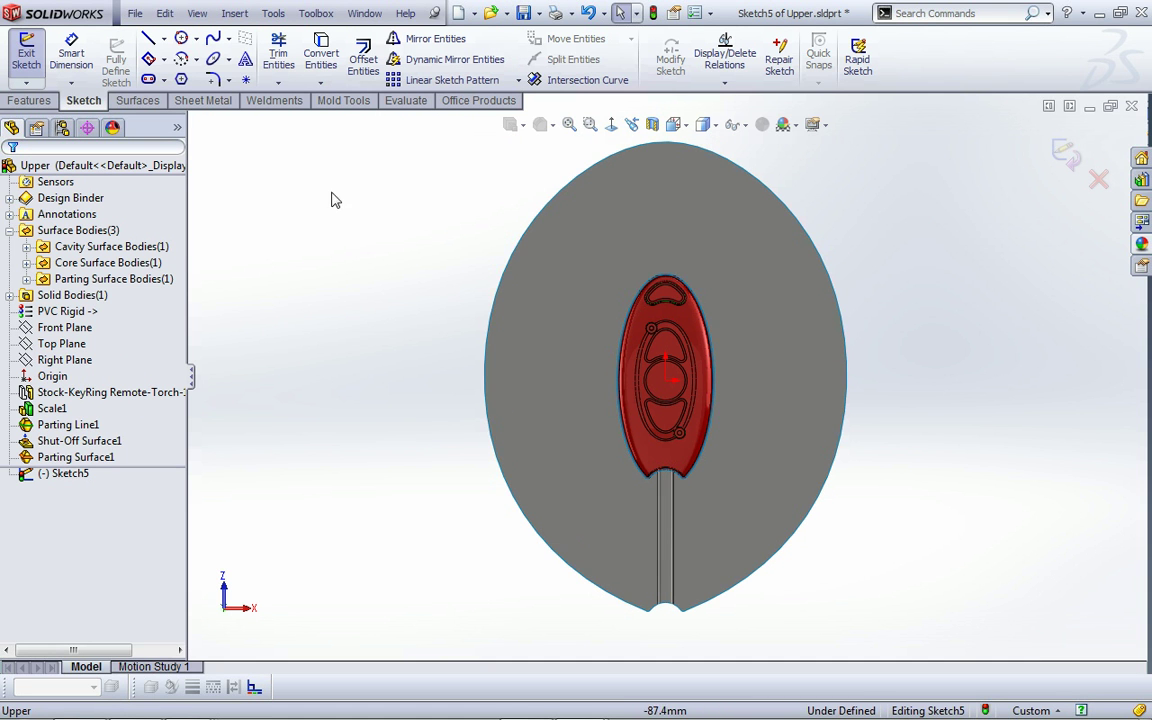
pyautogui.rightClick(310, 218)
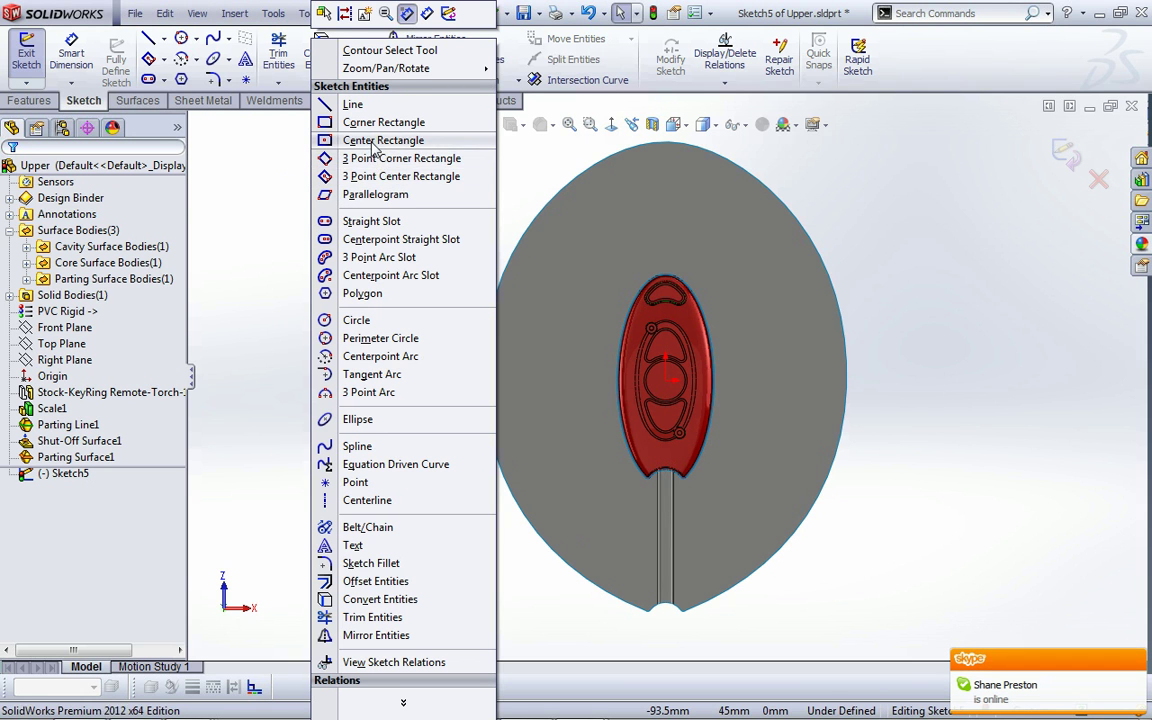
pyautogui.click(340, 140)
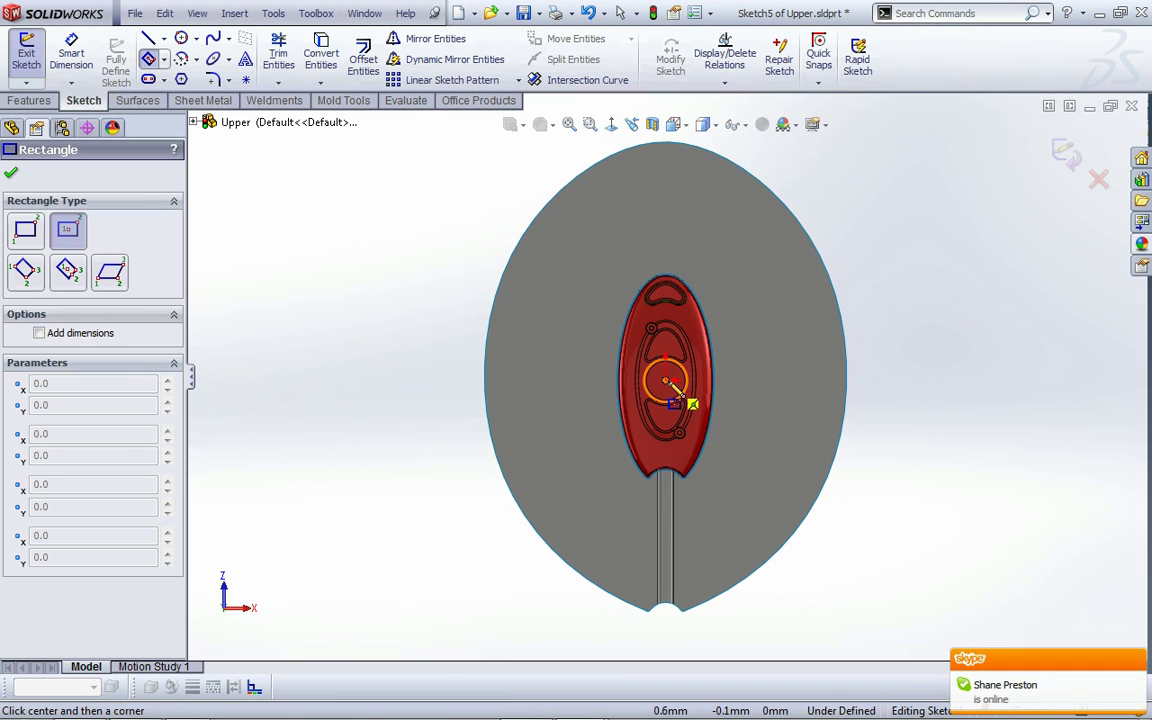
pyautogui.click(666, 381)
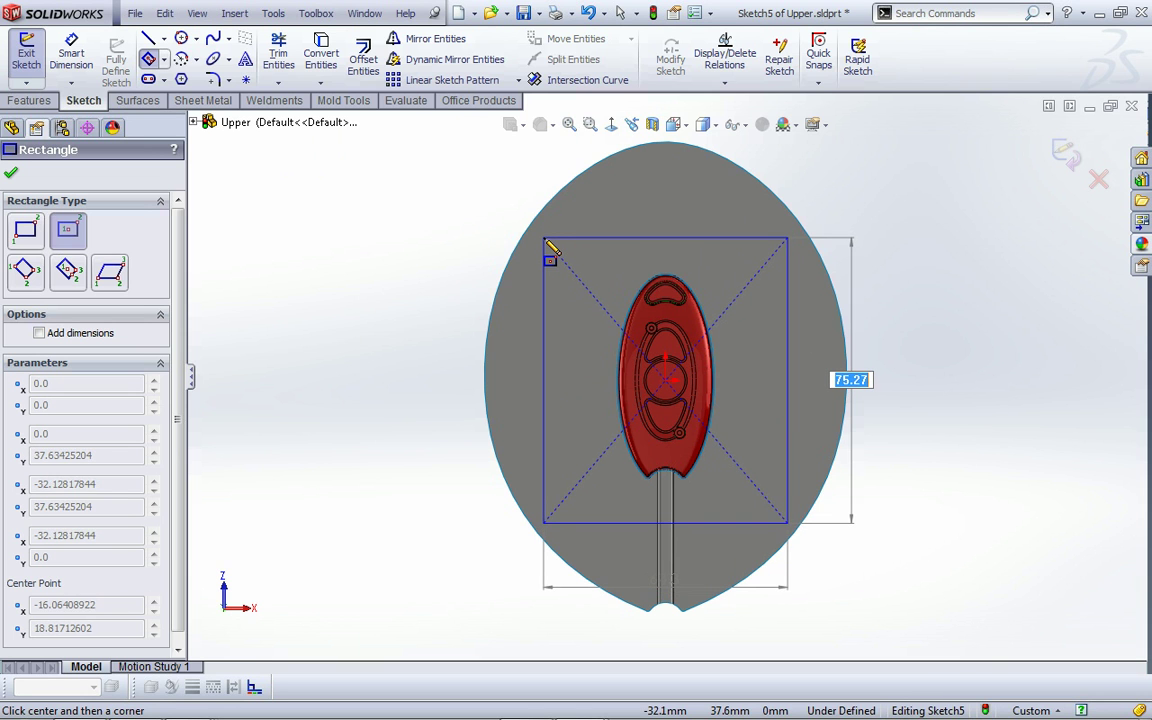
pyautogui.click(541, 236)
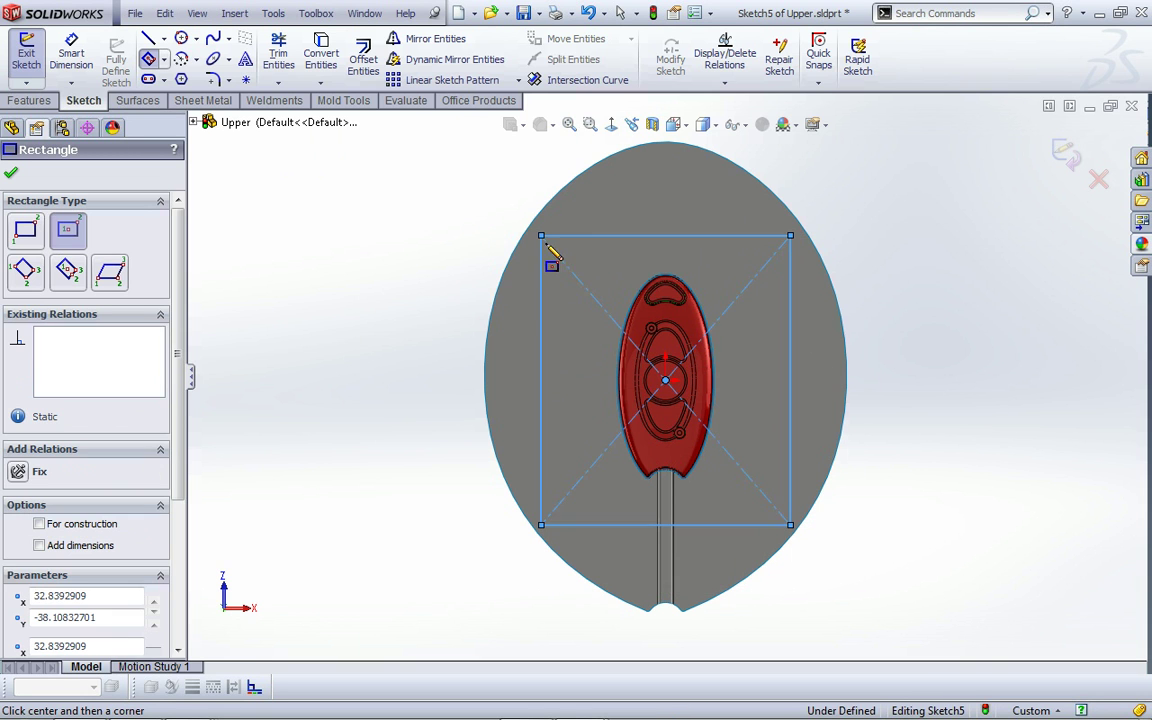
pyautogui.click(12, 177)
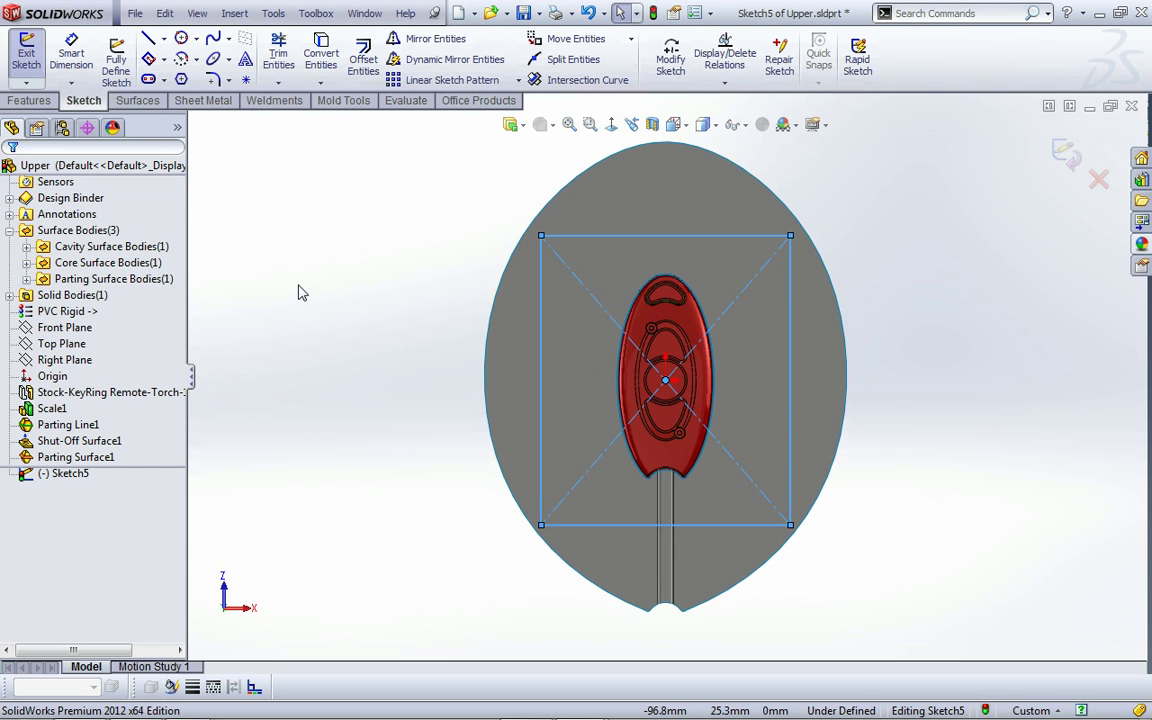
# - Exit the sketch and set both Tooling Split block depths to 25 mm, creating Tooling Split1
pyautogui.click(1066, 153)
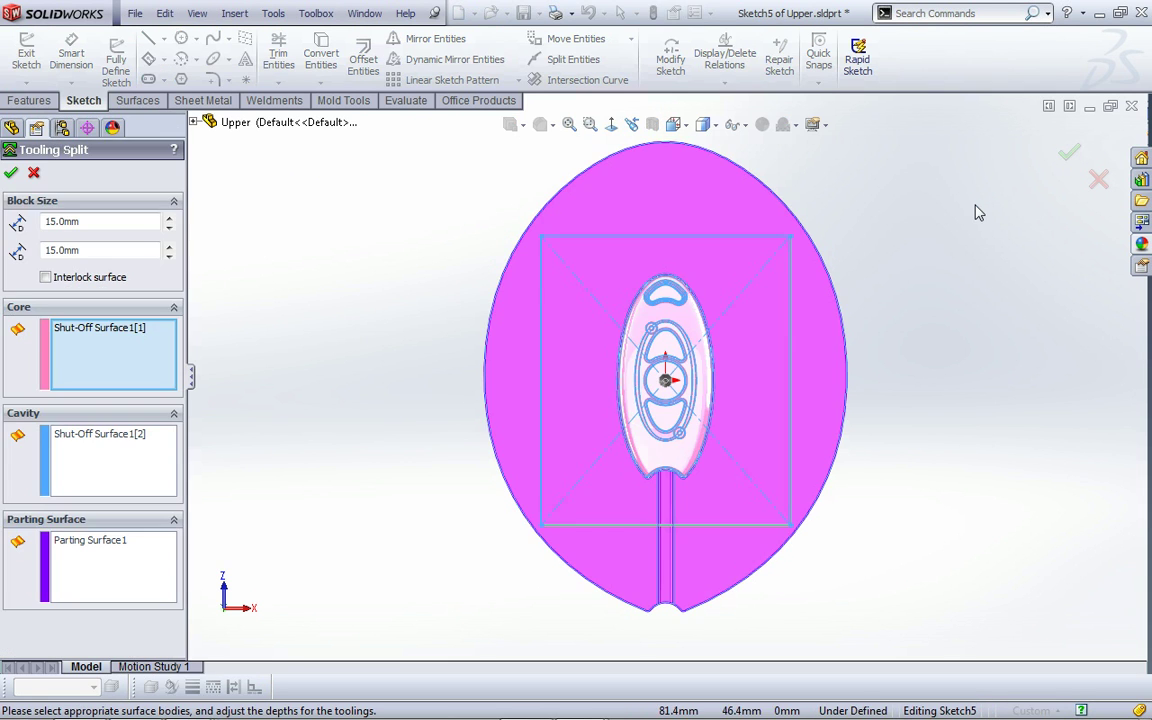
pyautogui.moveTo(966, 206); pyautogui.dragTo(769, 469, button='middle')
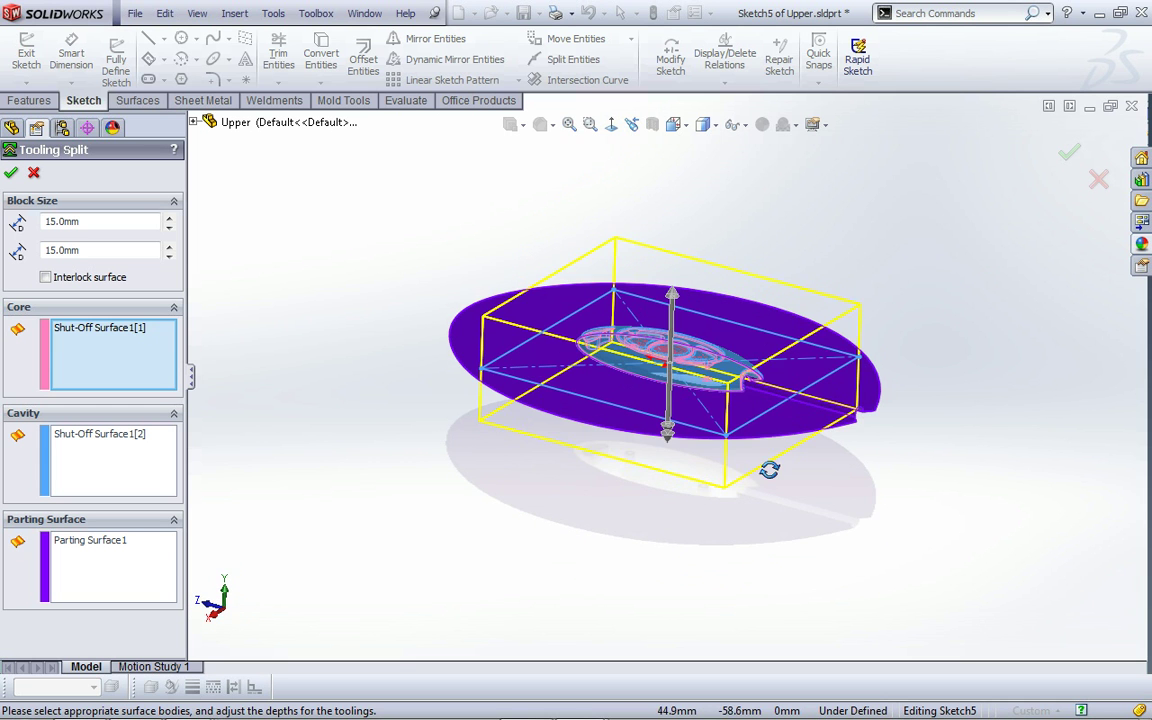
pyautogui.scroll(-6, 725, 334)
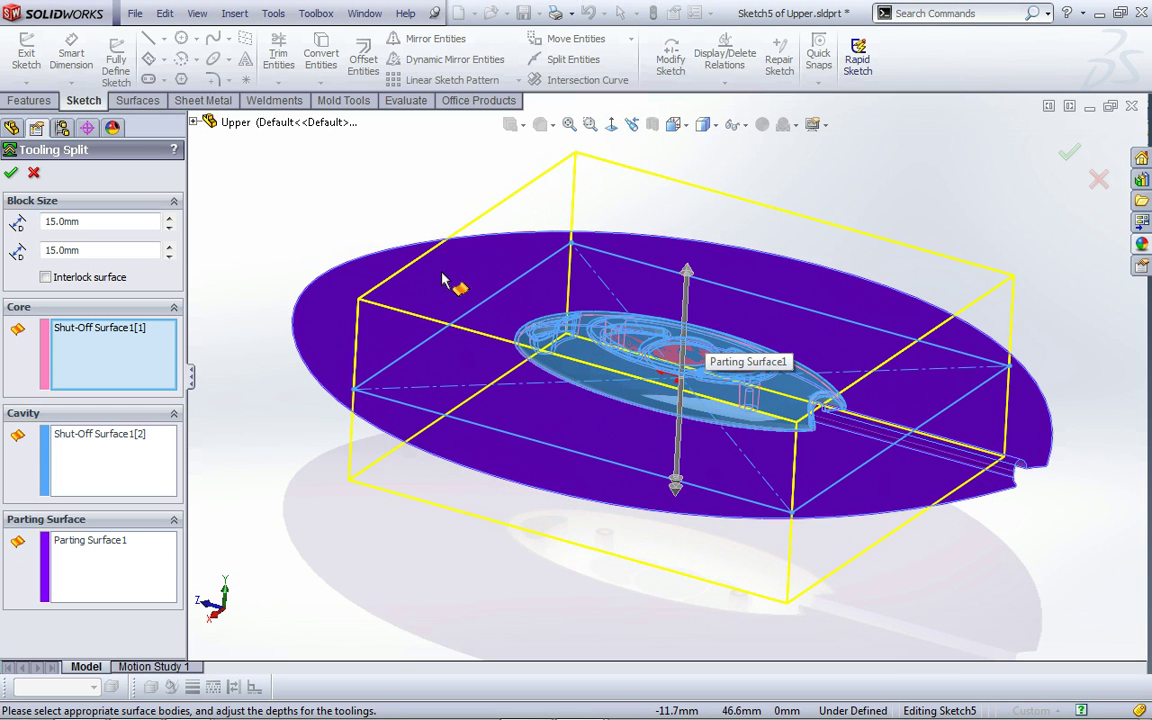
pyautogui.click(170, 219)
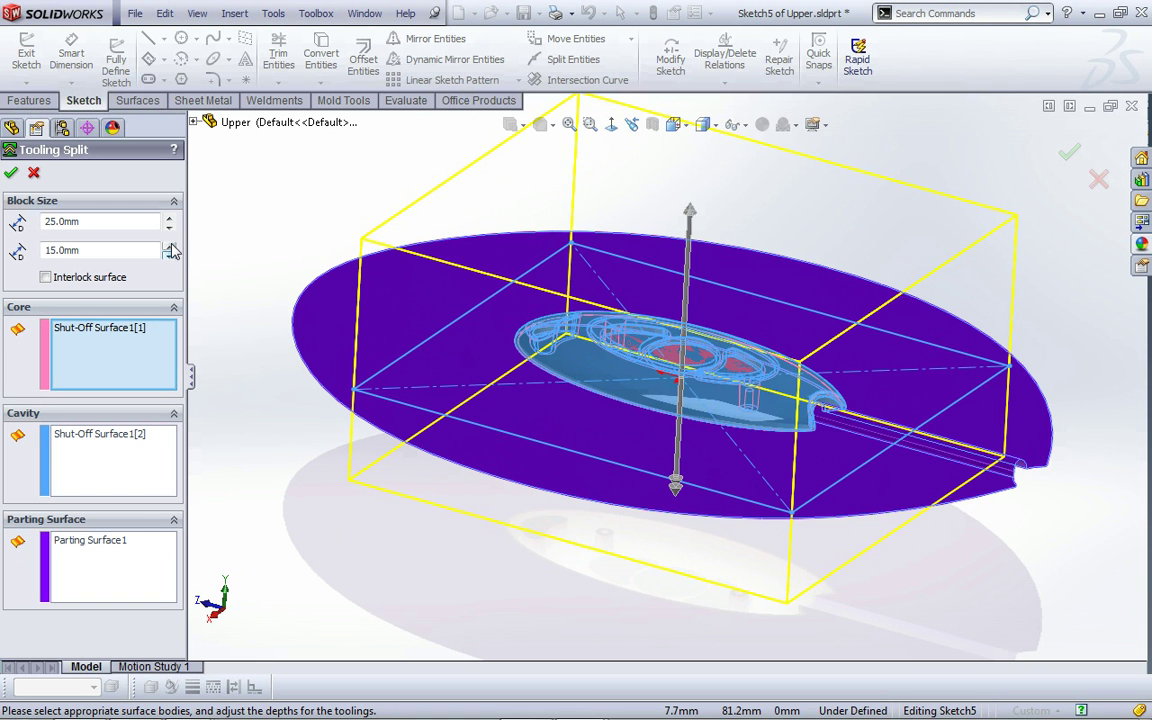
pyautogui.click(169, 247)
pyautogui.moveTo(555, 368); pyautogui.dragTo(620, 381, button='middle')
pyautogui.scroll(2, 748, 323)
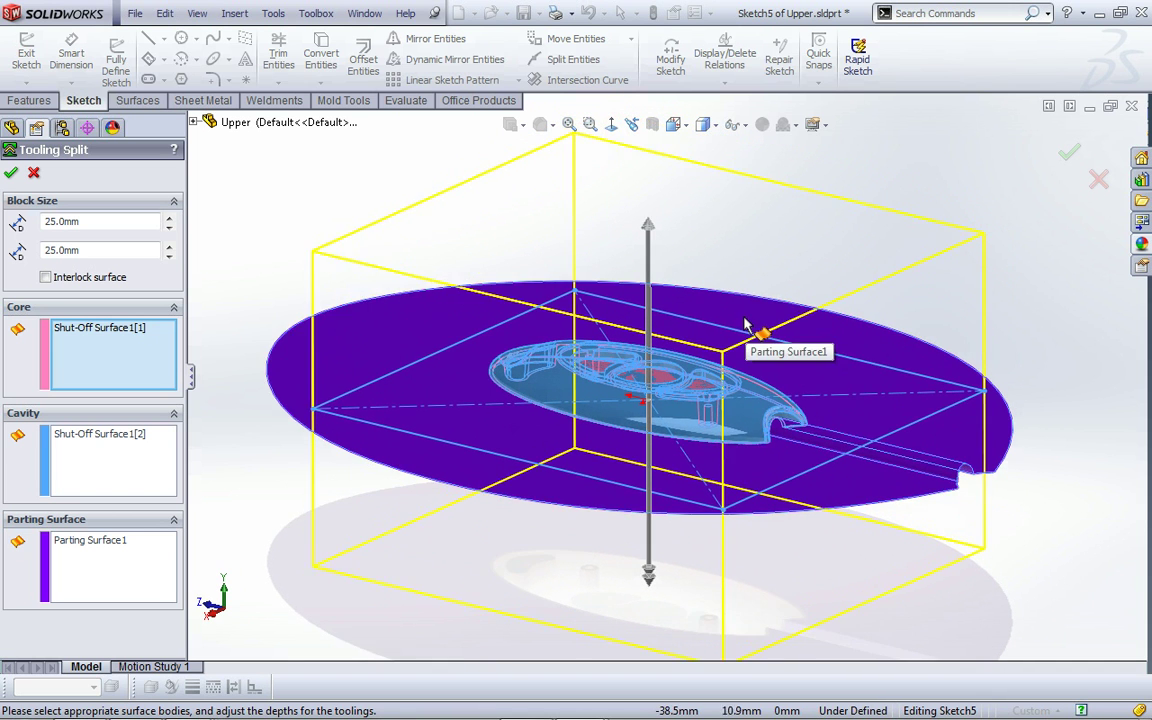
pyautogui.click(12, 174)
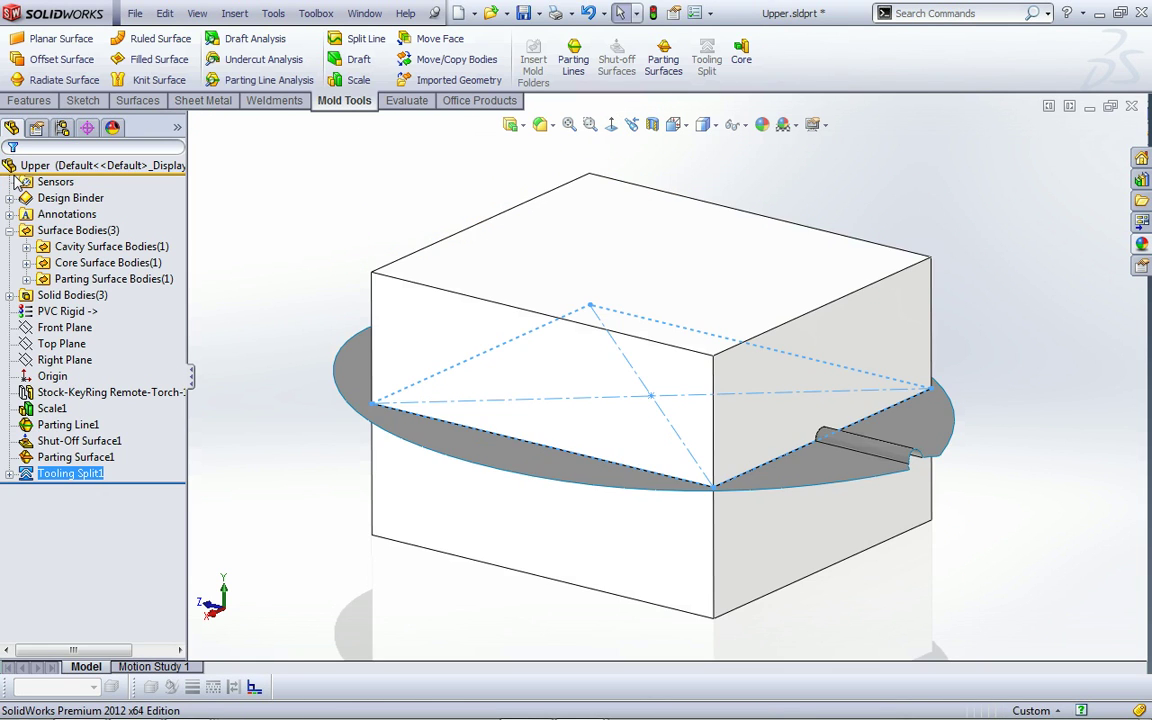
# - Hide the Surface Bodies folder and turn on RealView shading
pyautogui.click(88, 233)
pyautogui.click(89, 190)
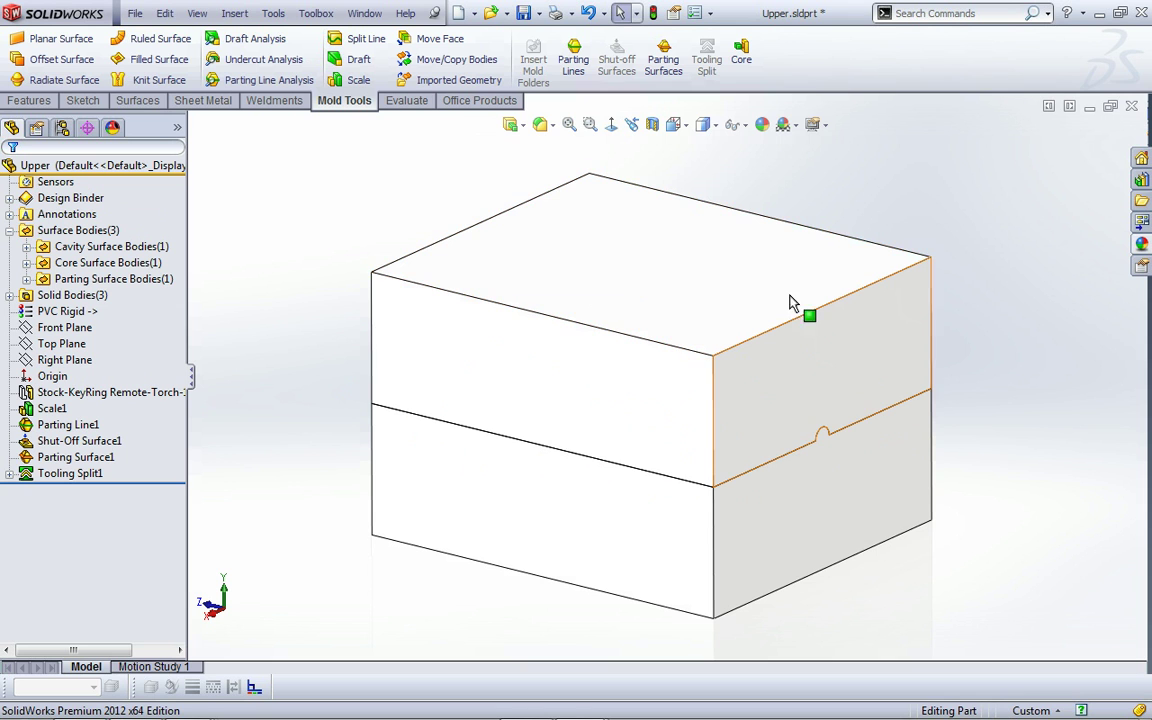
pyautogui.click(815, 124)
pyautogui.click(872, 144)
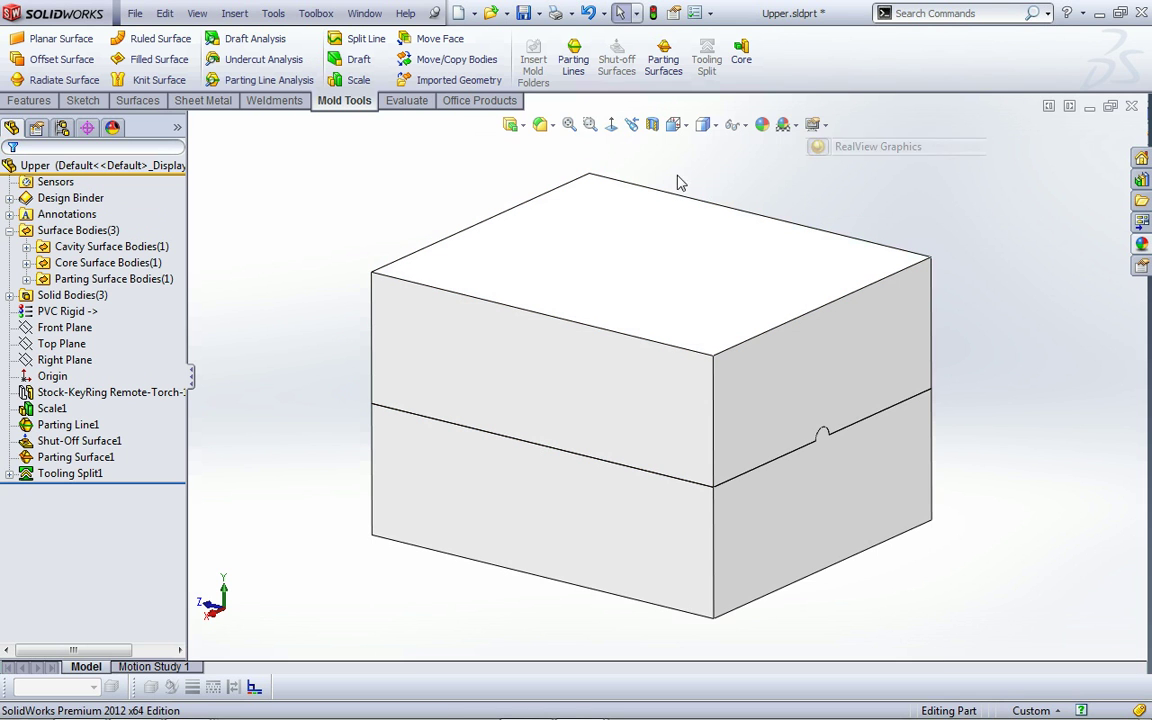
# - Give the upper Tooling Split body a transparent cyan appearance
pyautogui.click(422, 331)
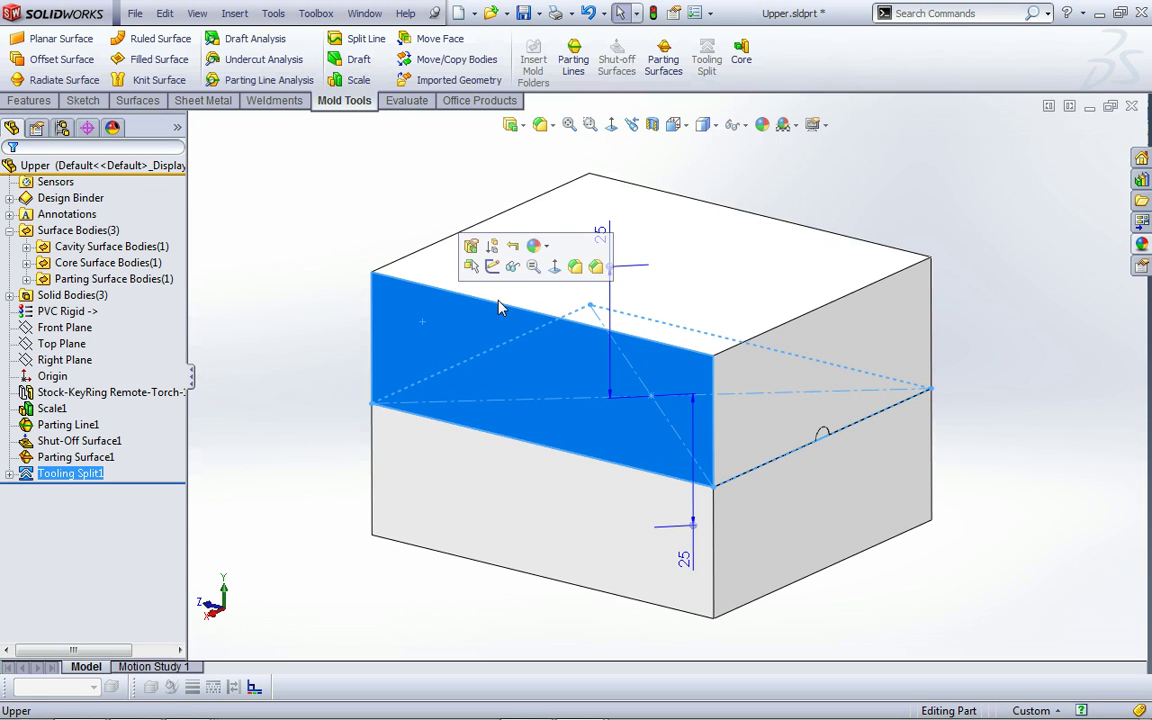
pyautogui.click(533, 250)
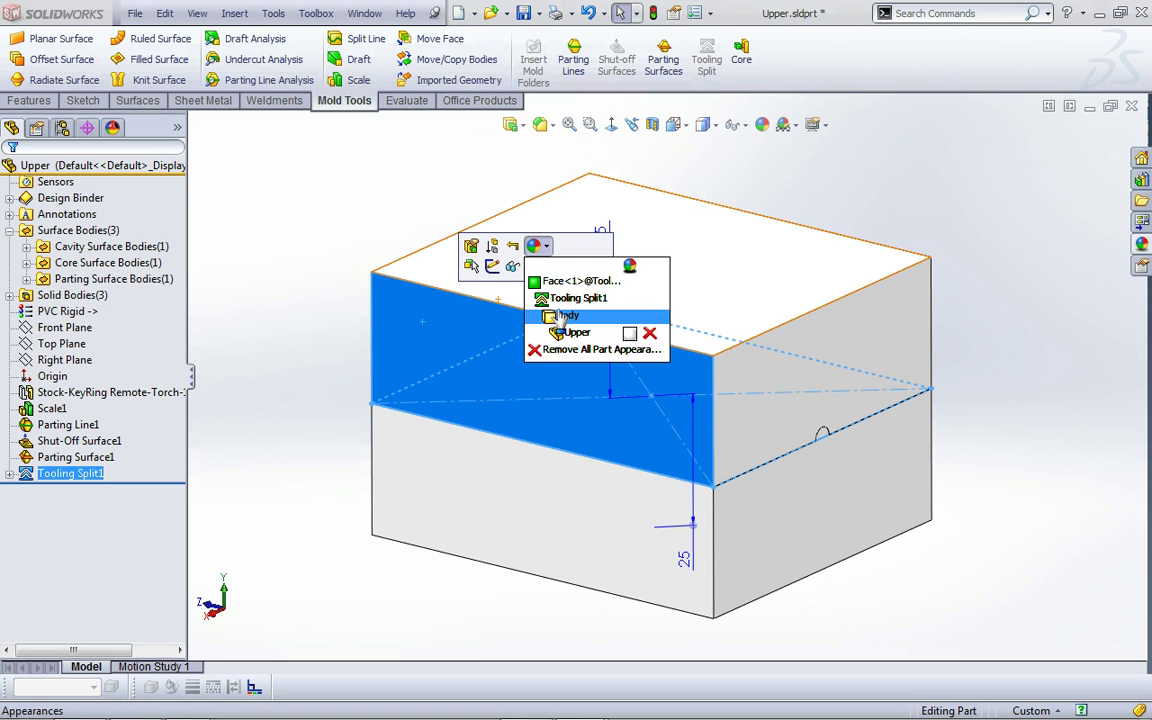
pyautogui.click(562, 325)
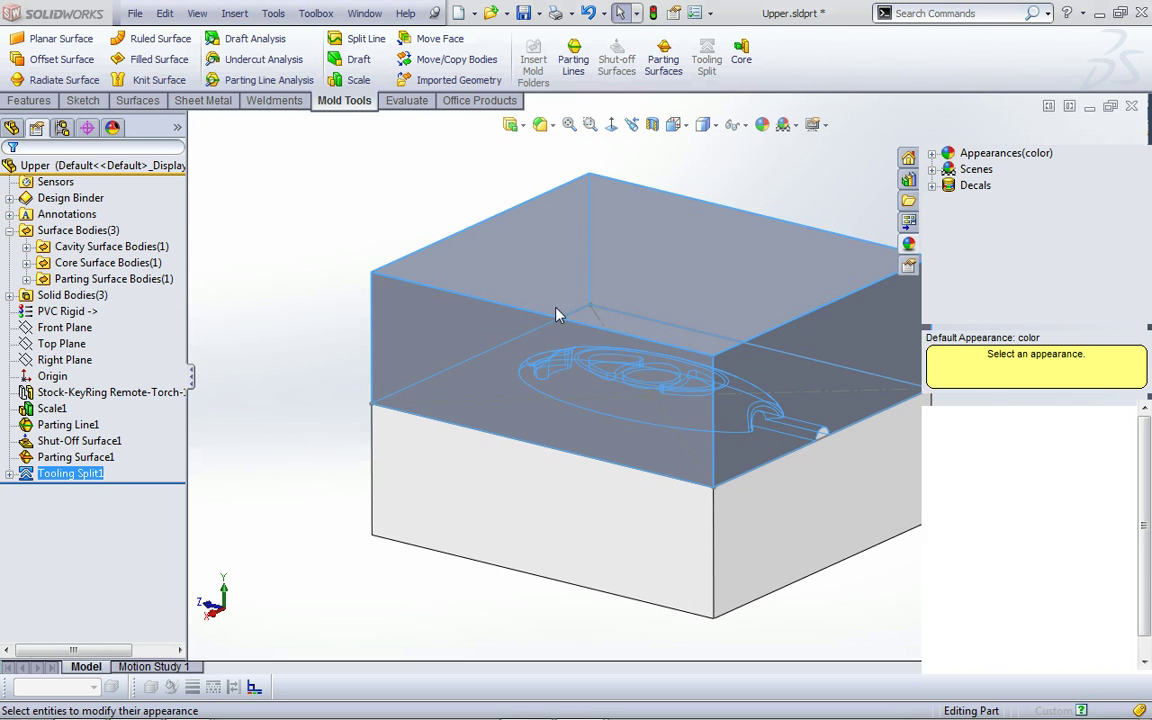
pyautogui.click(88, 490)
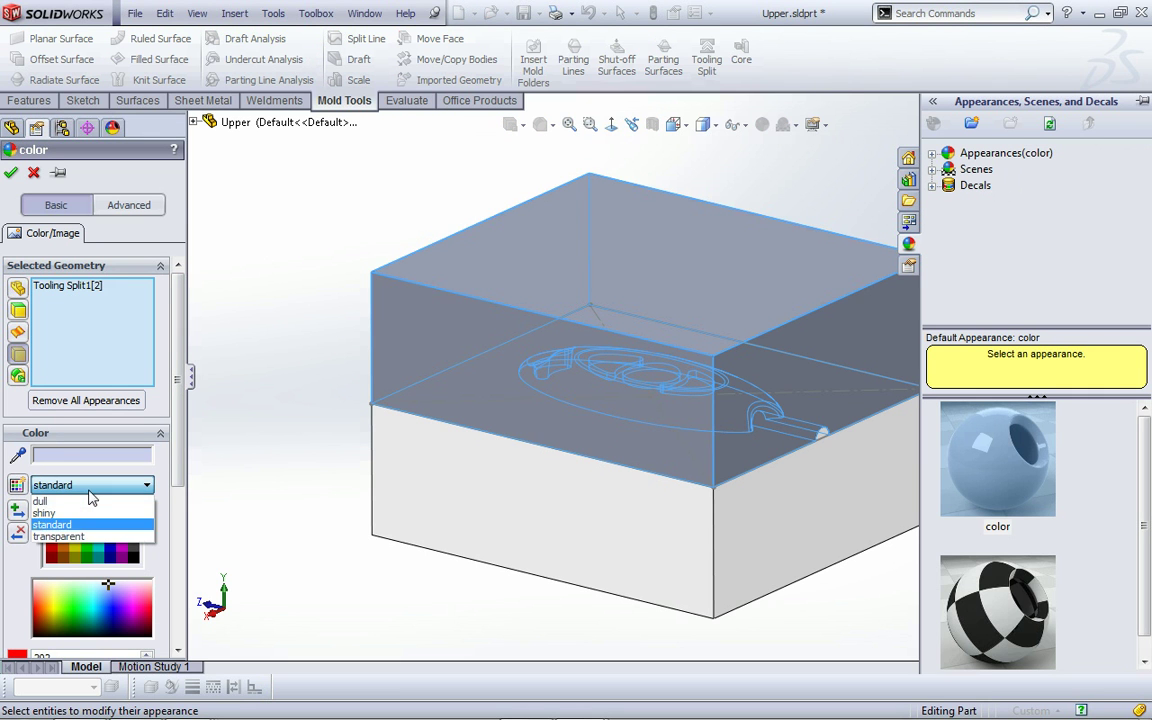
pyautogui.click(86, 533)
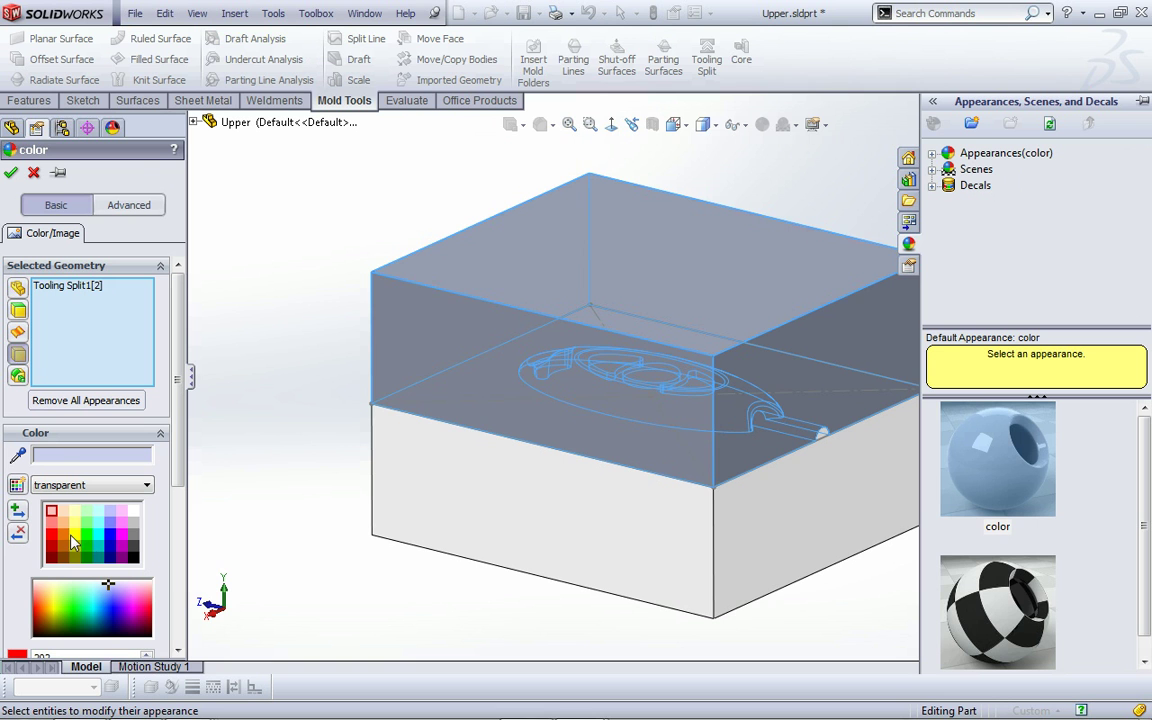
pyautogui.click(99, 540)
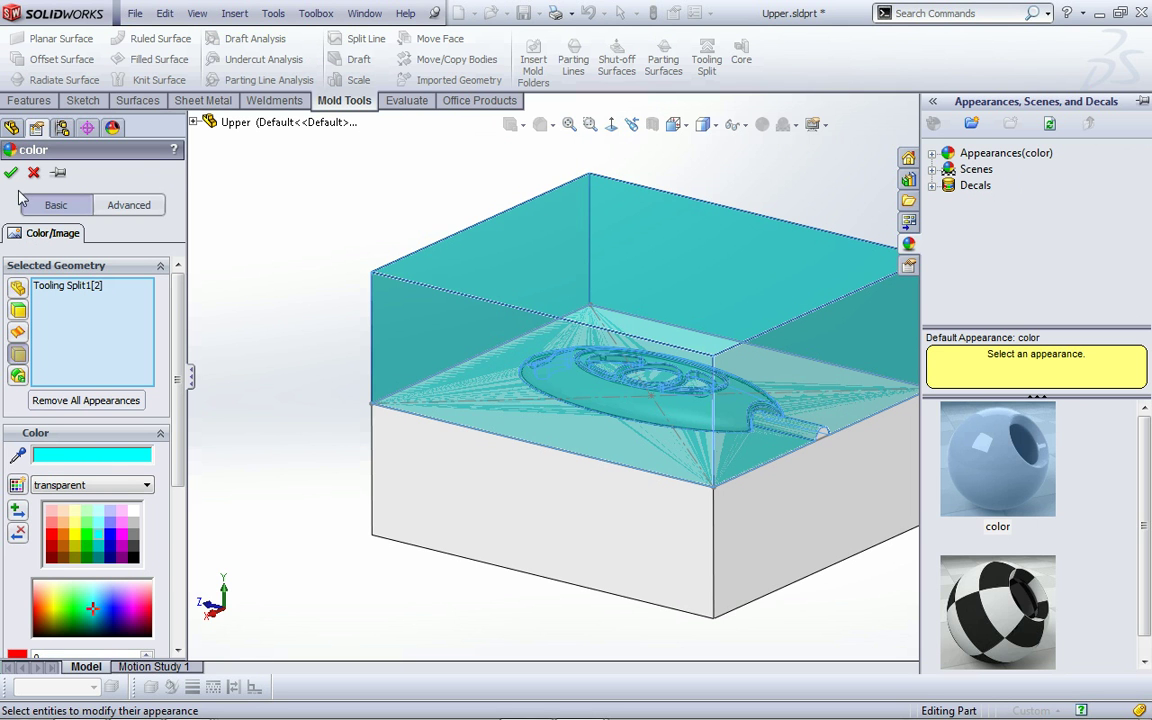
pyautogui.click(11, 175)
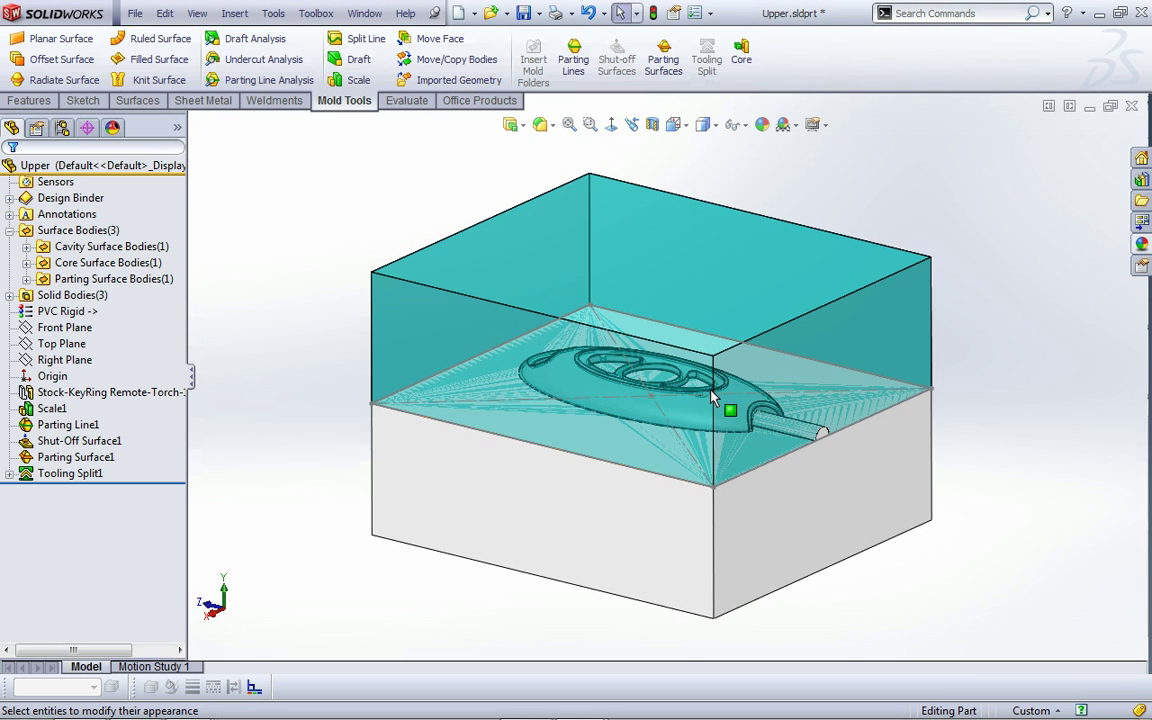
pyautogui.scroll(-3, 712, 398)
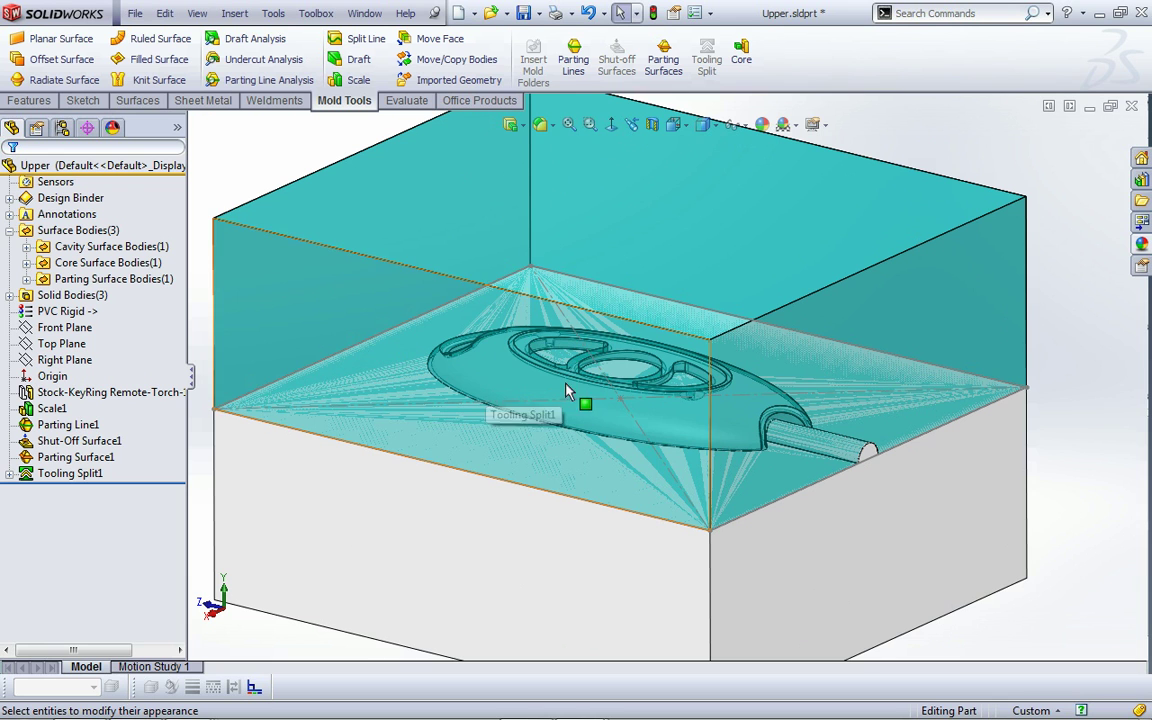
pyautogui.click(9, 474)
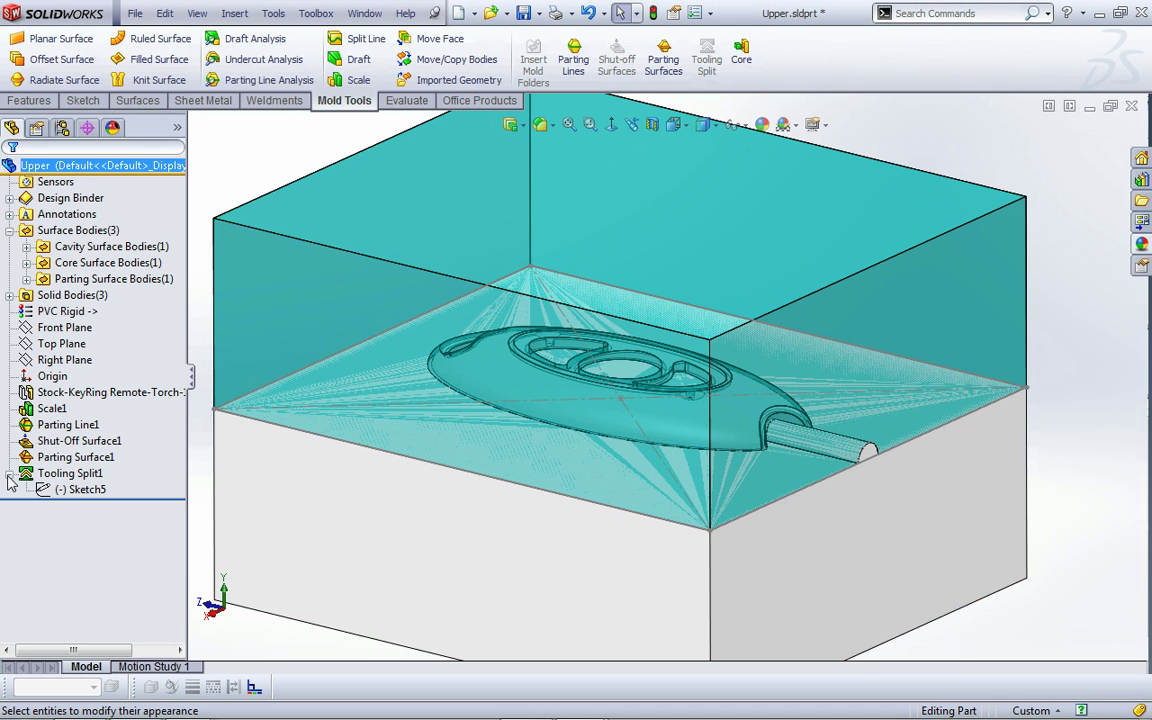
pyautogui.click(9, 475)
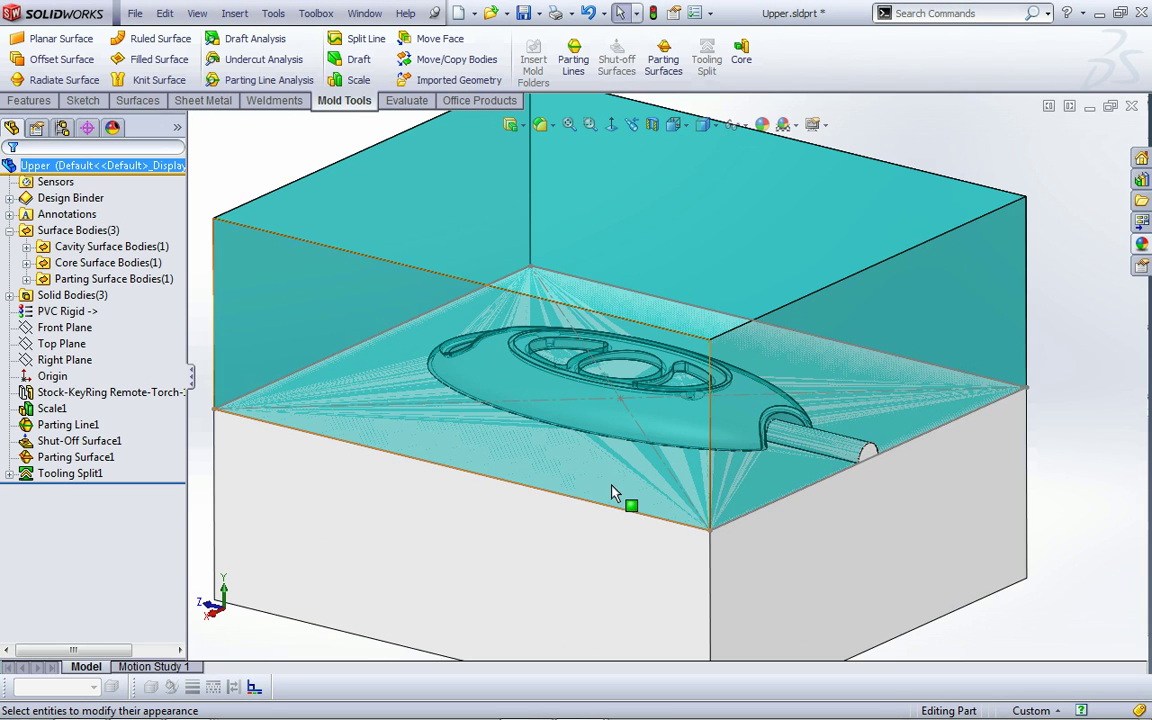
# - Hide the cyan upper mould block to expose the lower half
pyautogui.press('f')
pyautogui.click(92, 250)
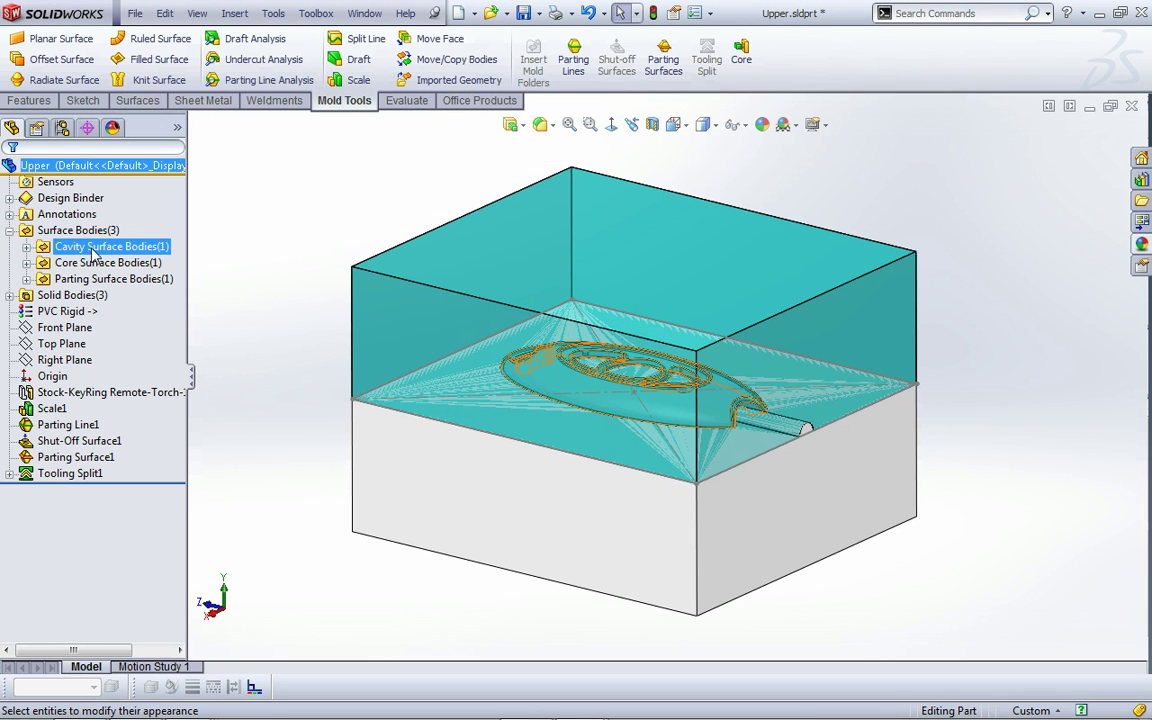
pyautogui.press('Escape')
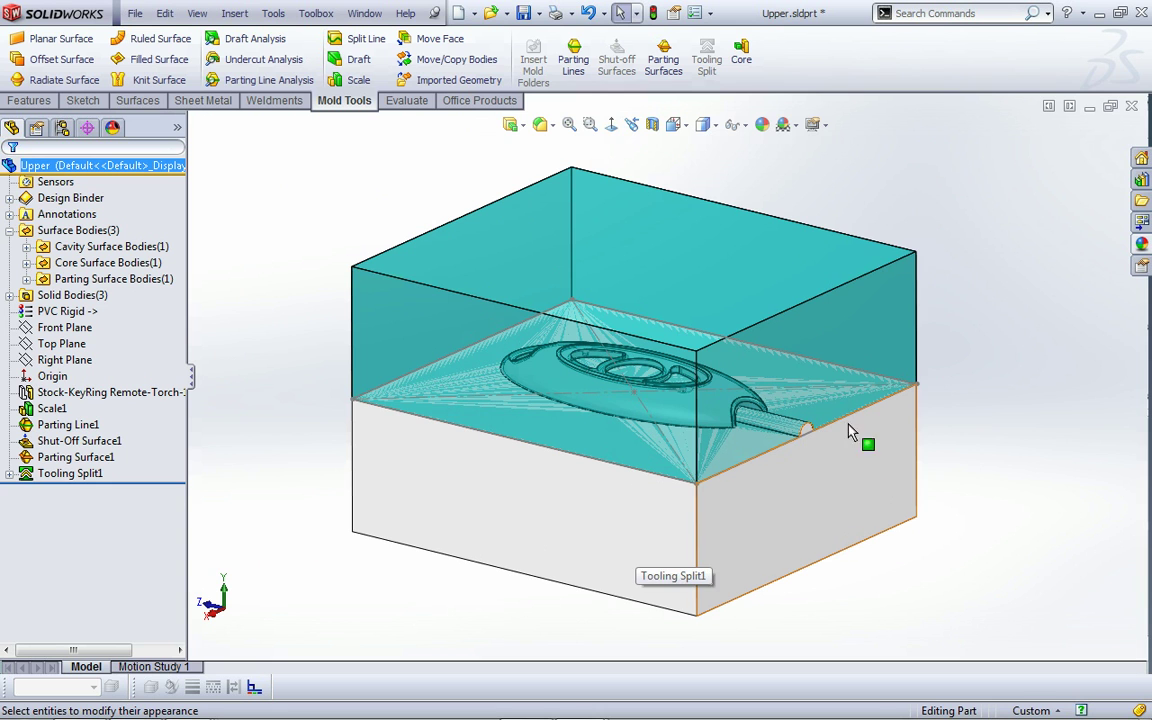
pyautogui.click(641, 238)
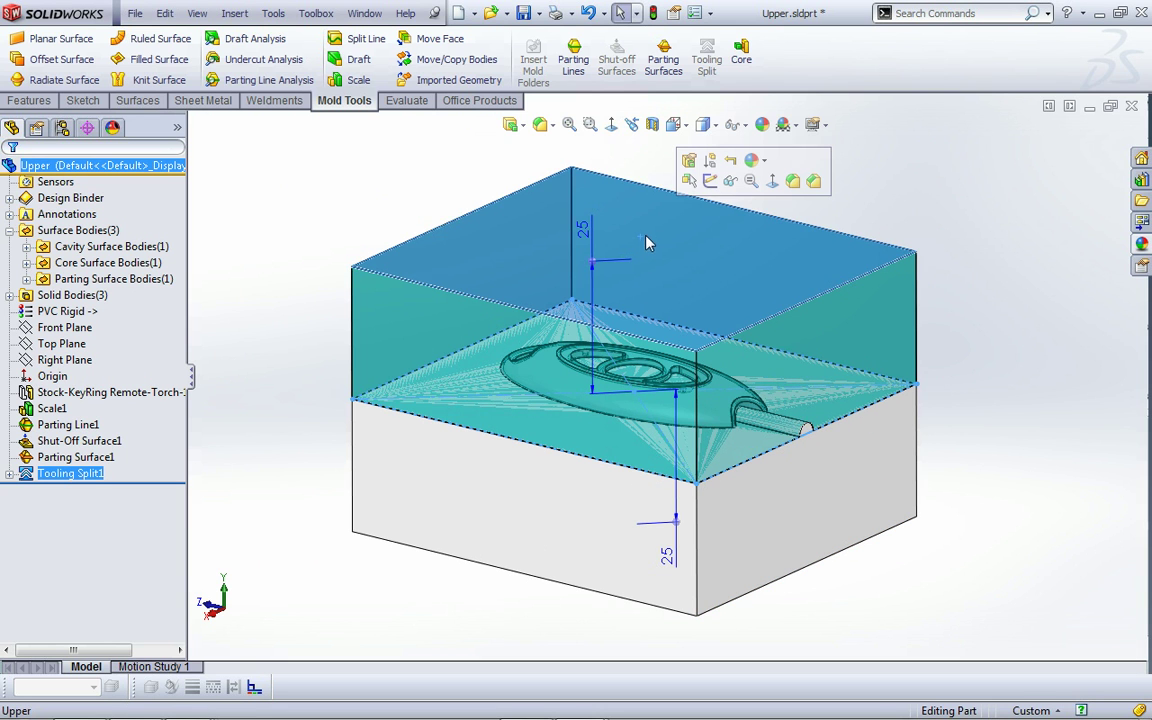
pyautogui.click(730, 181)
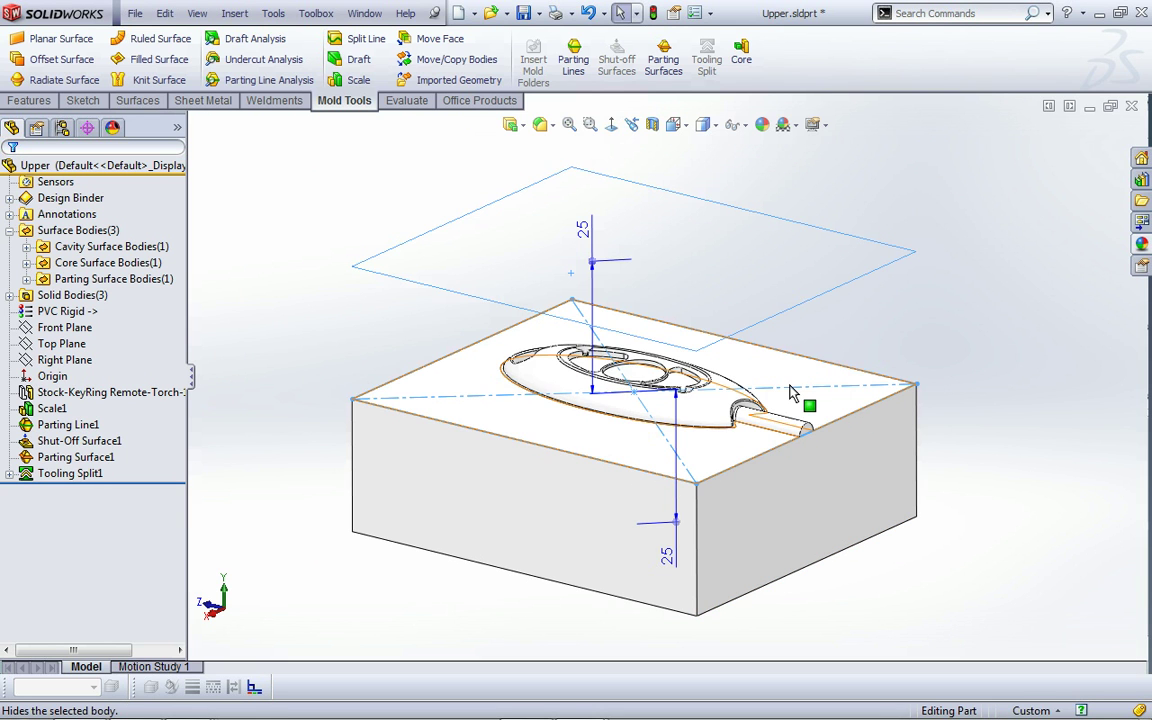
# - Orbit and zoom to look down onto the torch impression in the lower half
pyautogui.scroll(-5, 778, 435)
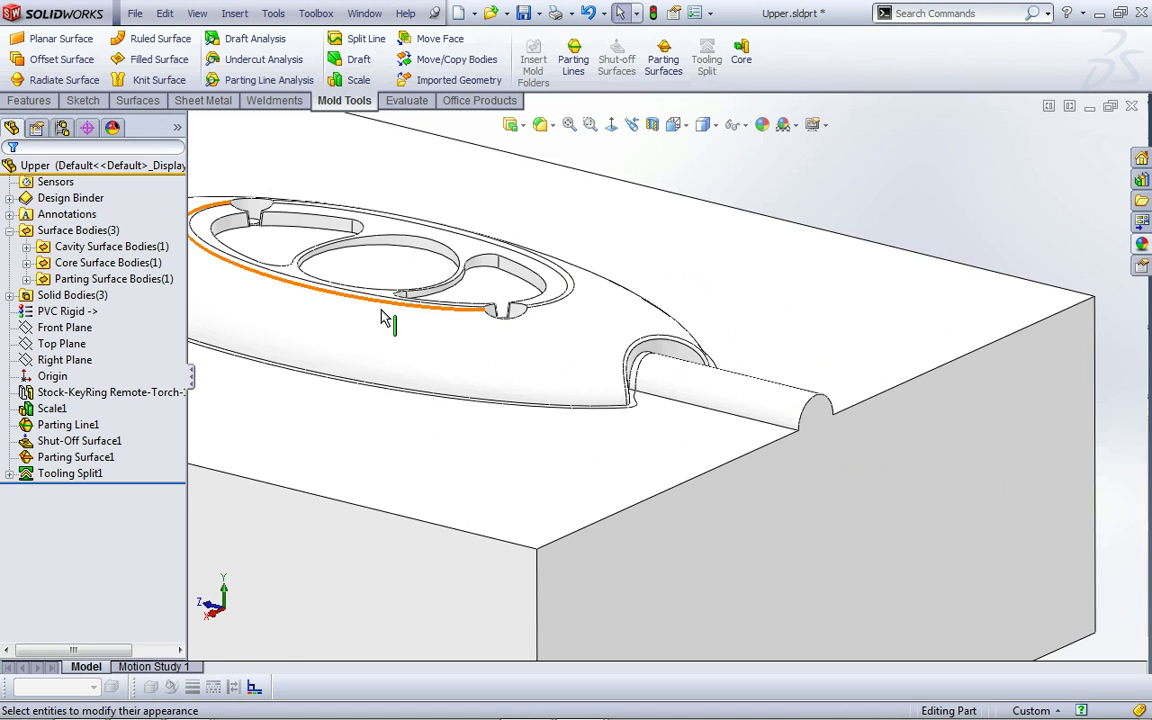
pyautogui.moveTo(458, 319); pyautogui.dragTo(437, 458, button='middle')
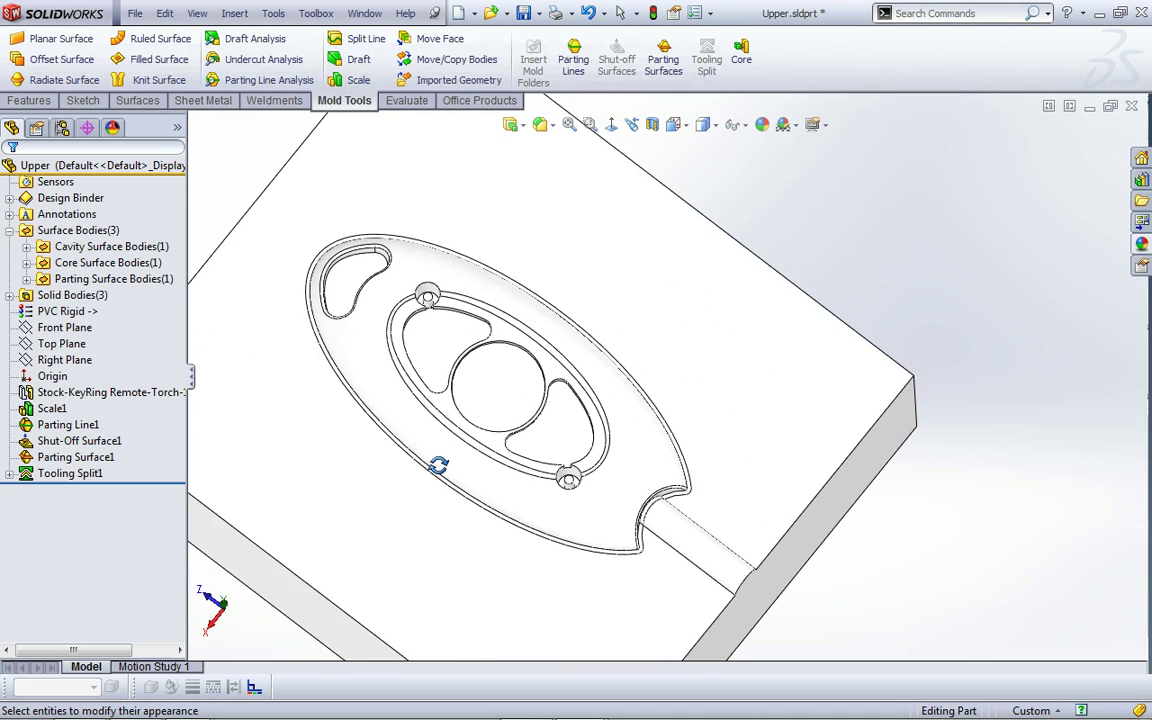
pyautogui.scroll(-8, 560, 483)
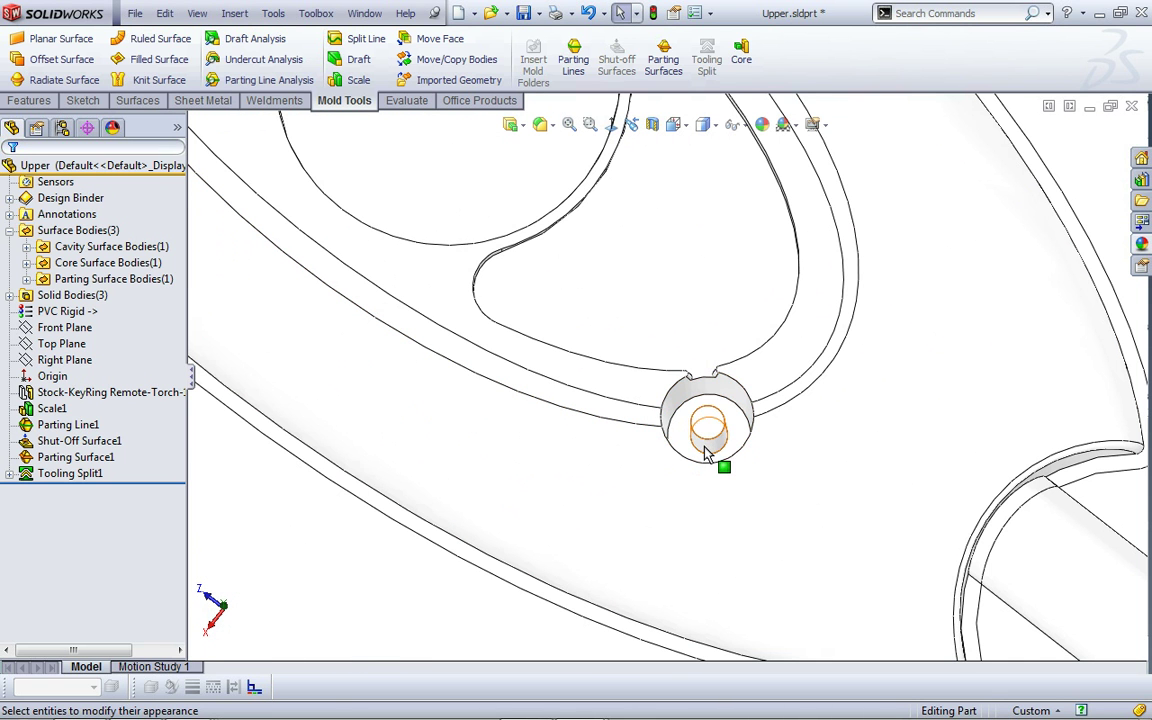
pyautogui.scroll(6, 706, 455)
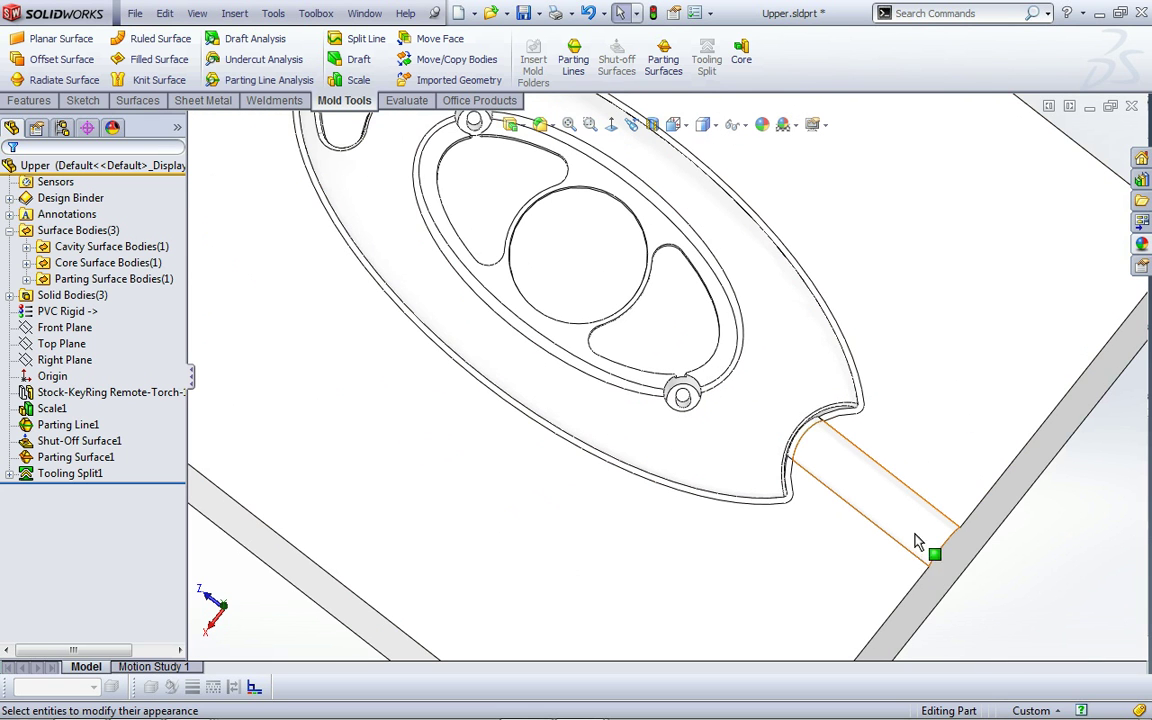
pyautogui.moveTo(590, 245); pyautogui.dragTo(577, 230, button='middle')
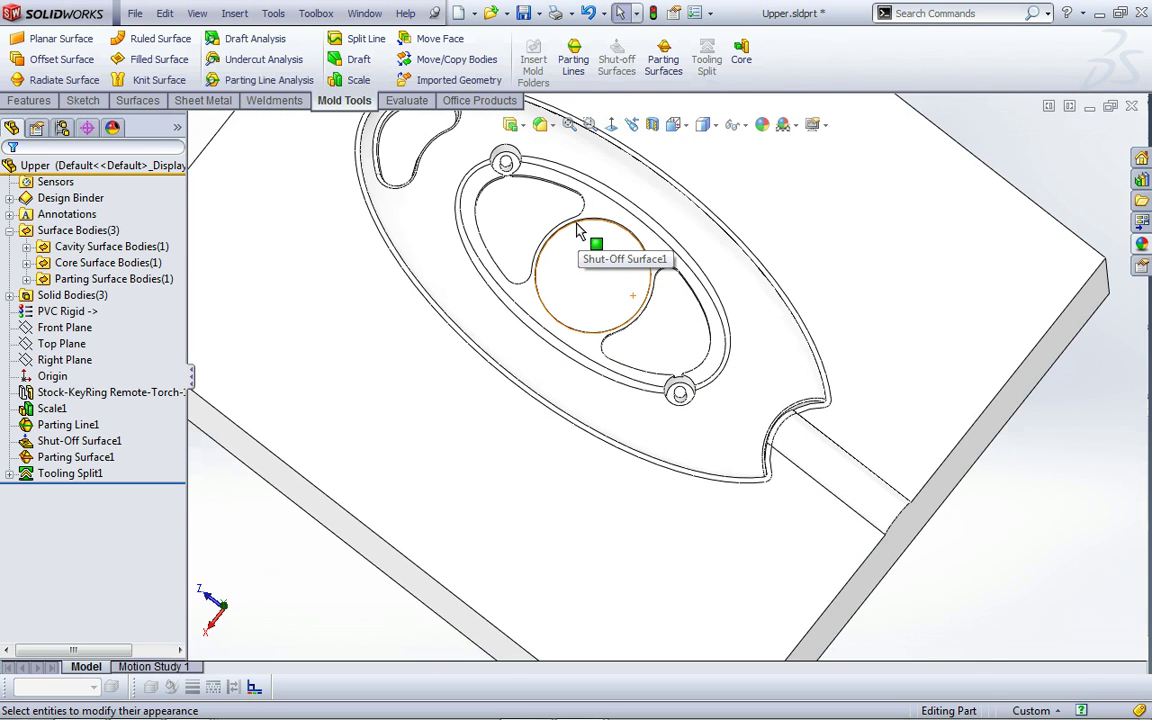
pyautogui.scroll(-2, 577, 230)
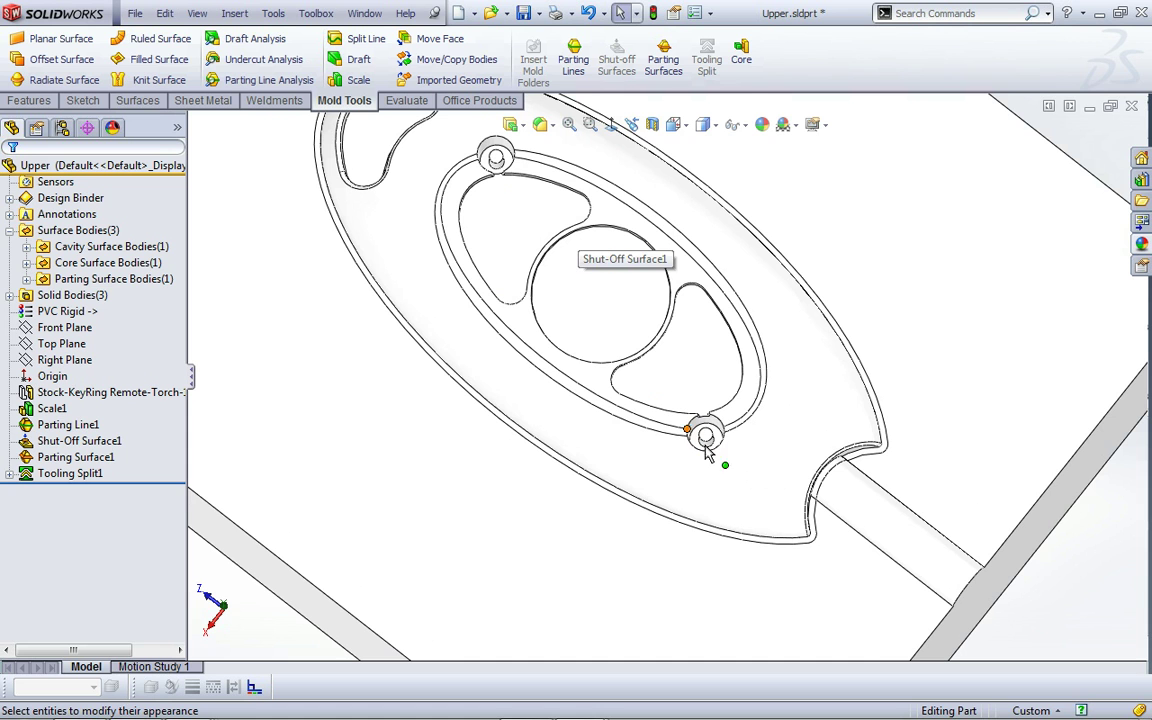
# - Start a Core sketch on the lower pin boss face and convert its outer edge into a 2.744 mm circle
pyautogui.click(741, 62)
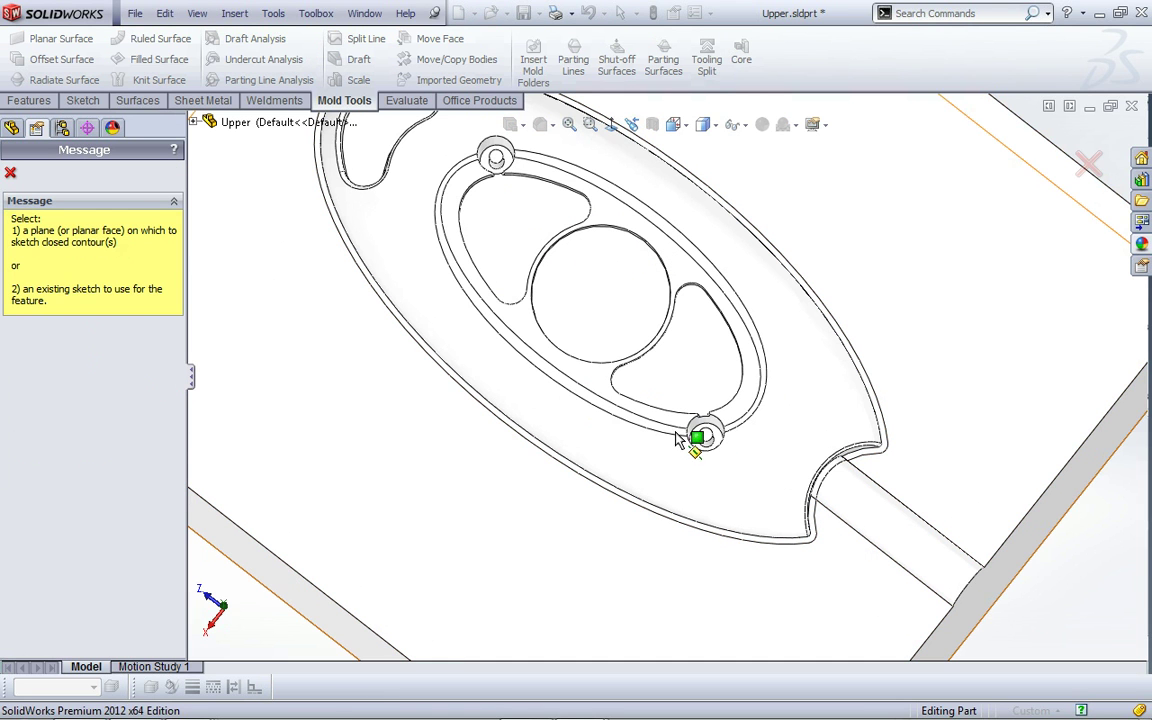
pyautogui.click(714, 438)
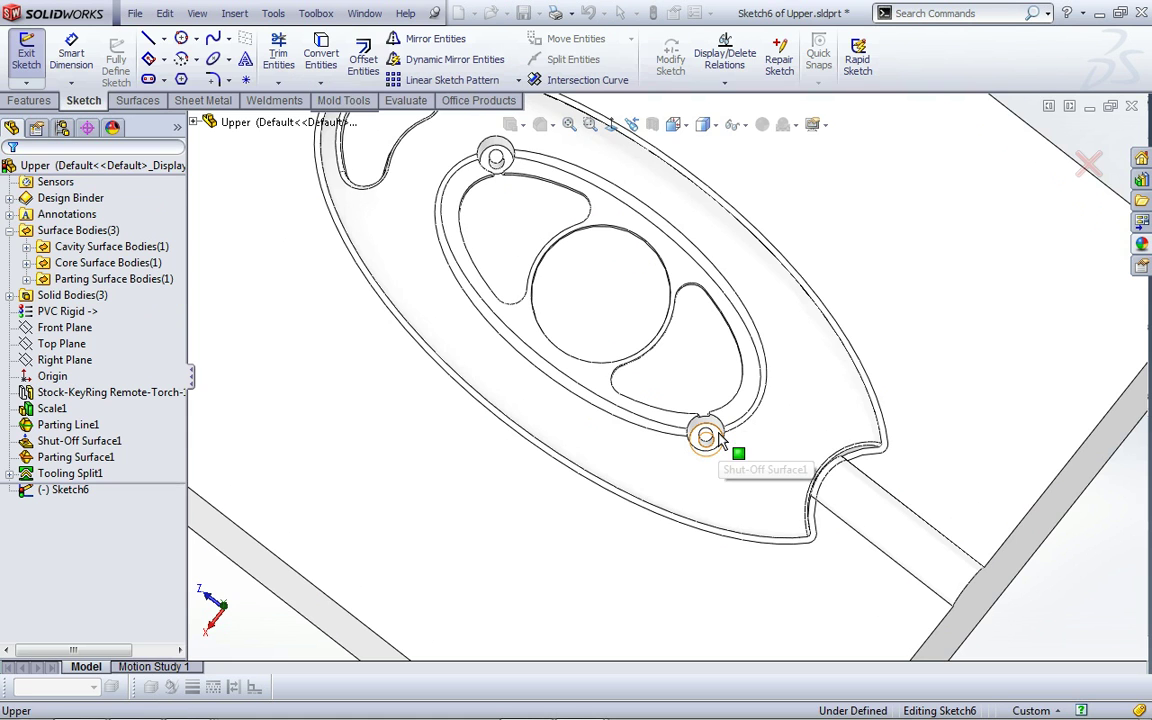
pyautogui.scroll(-3, 697, 322)
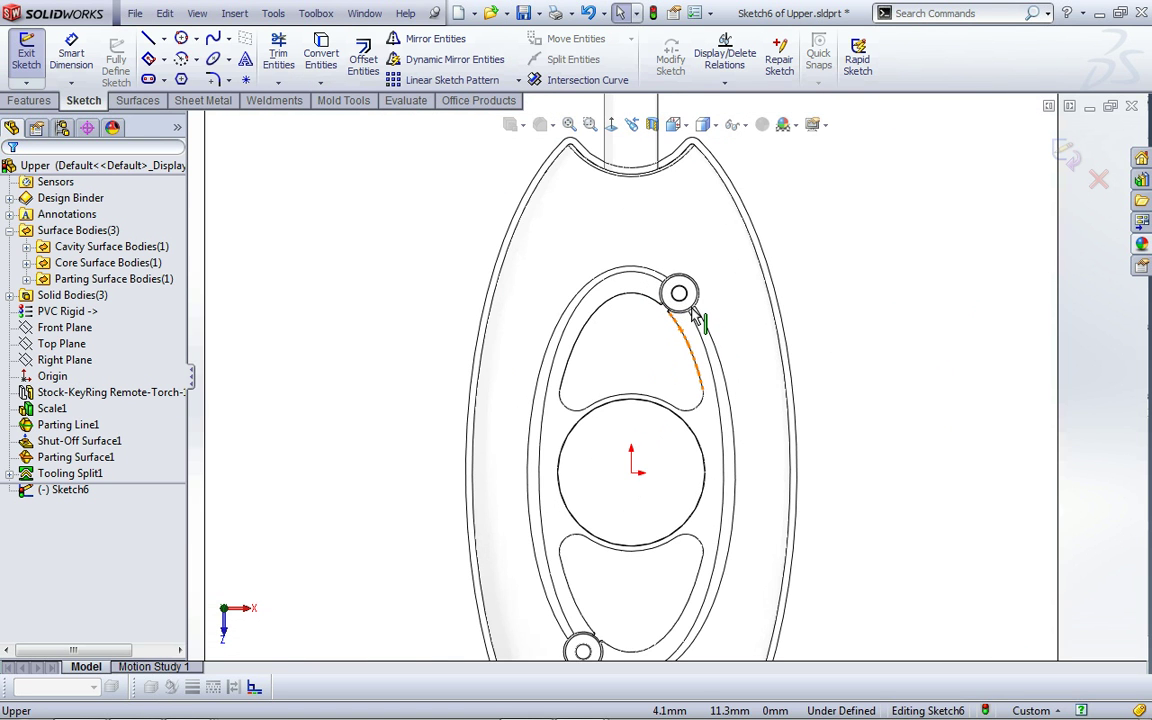
pyautogui.scroll(-5, 697, 322)
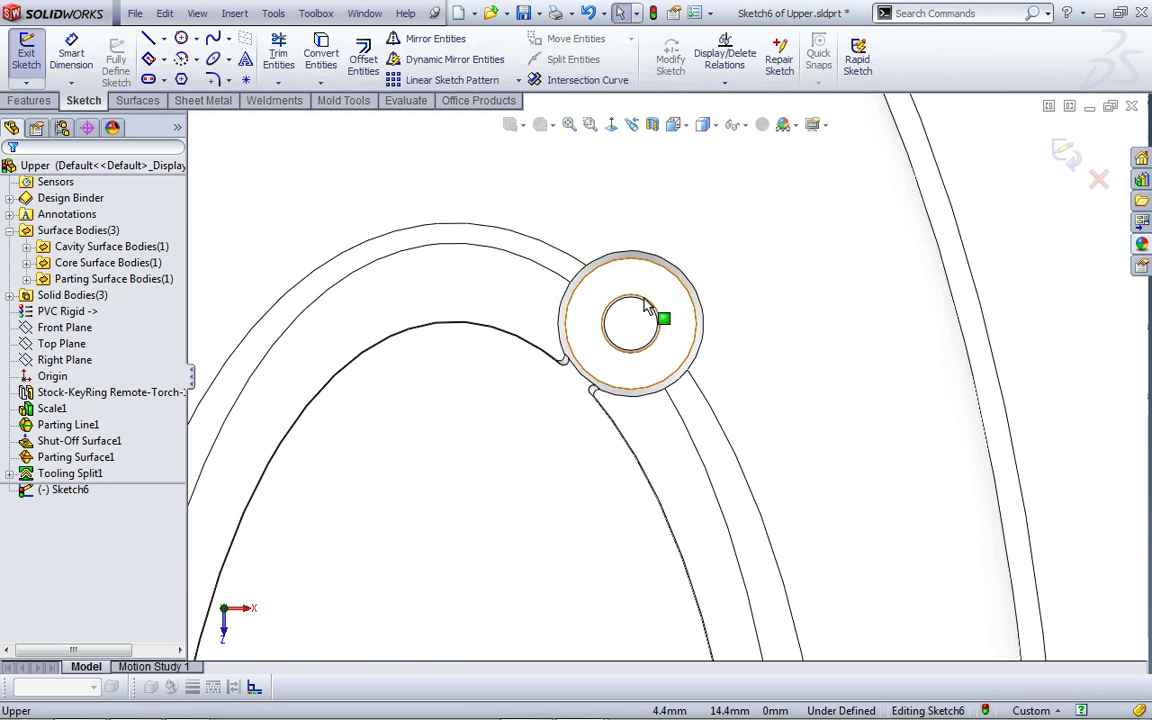
pyautogui.click(607, 389)
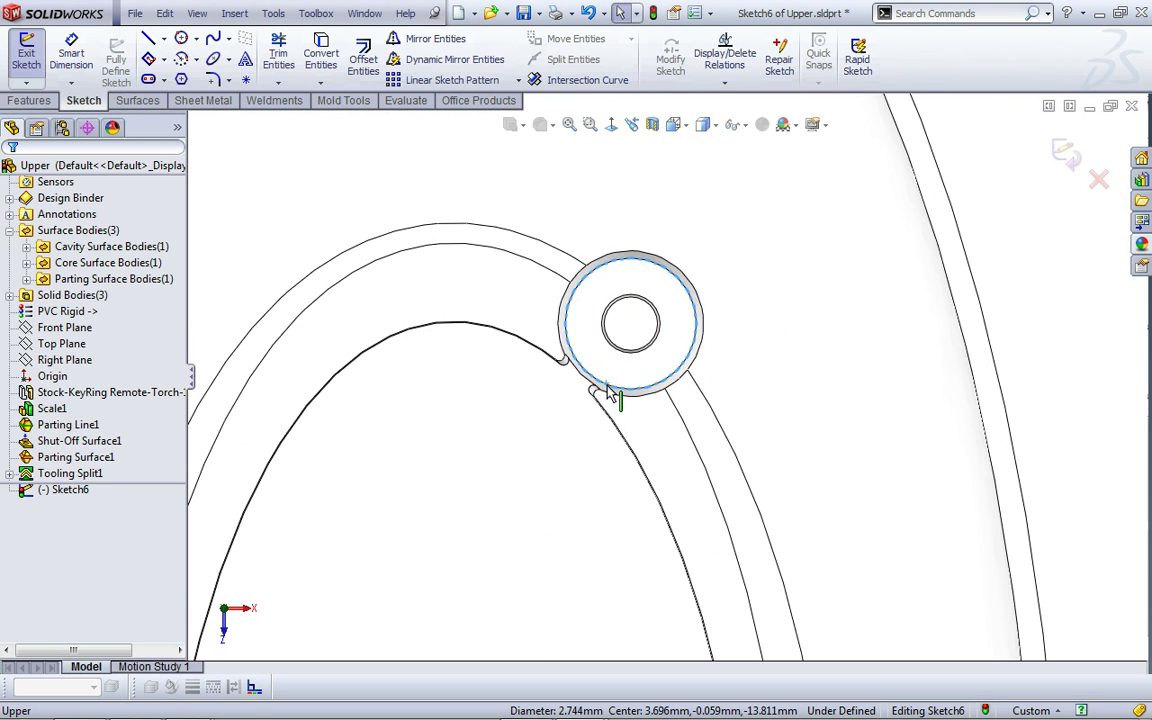
pyautogui.click(320, 62)
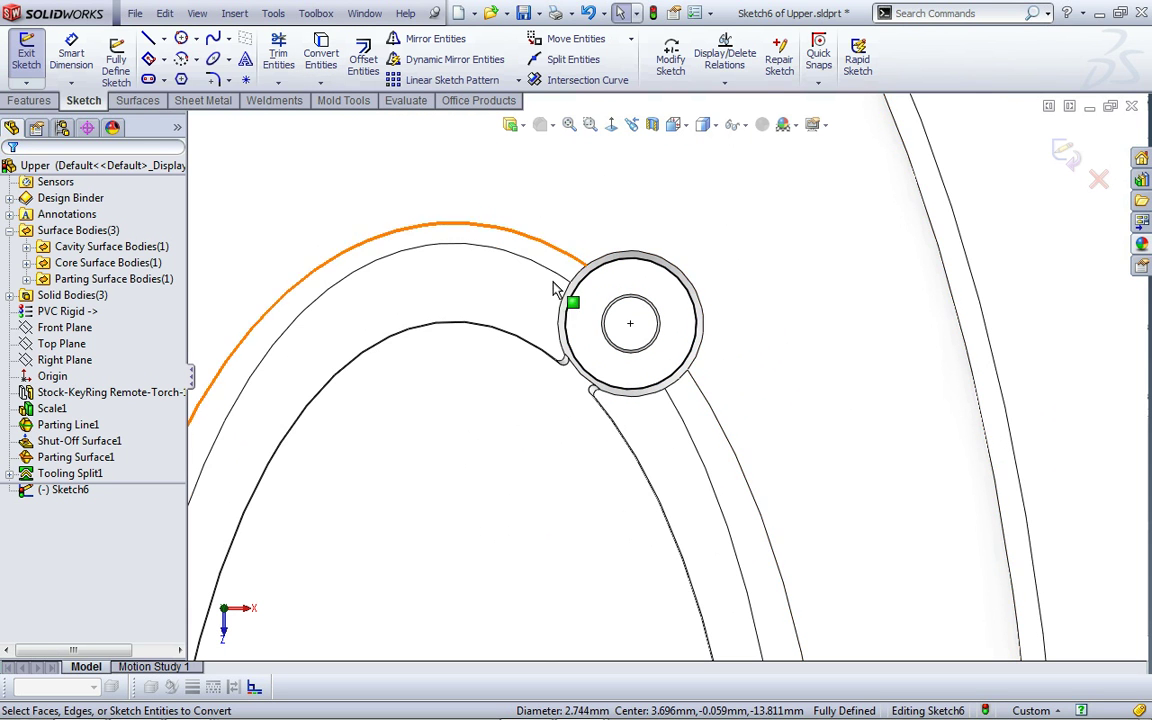
pyautogui.scroll(2, 838, 434)
pyautogui.scroll(2, 838, 434)
pyautogui.moveTo(913, 458)
pyautogui.mouseDown(button='middle')
pyautogui.moveTo(926, 344)
pyautogui.moveTo(753, 275)
pyautogui.moveTo(753, 287)
pyautogui.moveTo(998, 368)
pyautogui.mouseUp(button='middle')
pyautogui.scroll(-3, 952, 400)
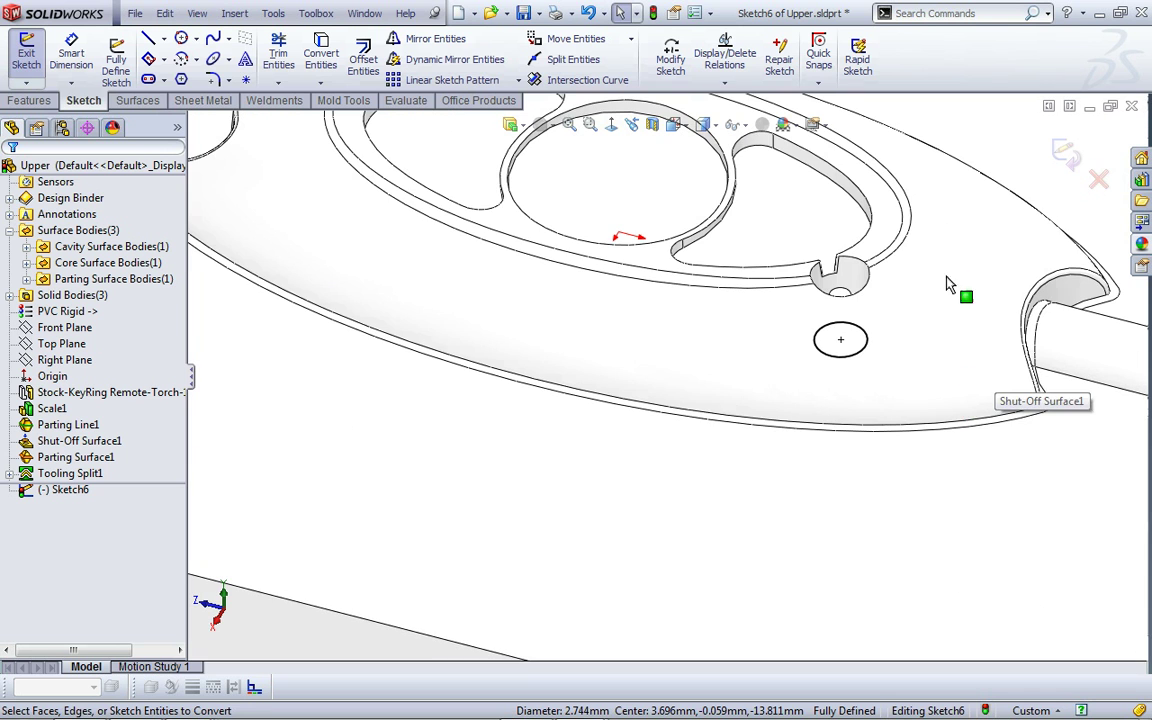
# - Give the core a 1deg draft, 15.0mm in one direction and Through All in the other
pyautogui.hotkey('ctrl', '8')
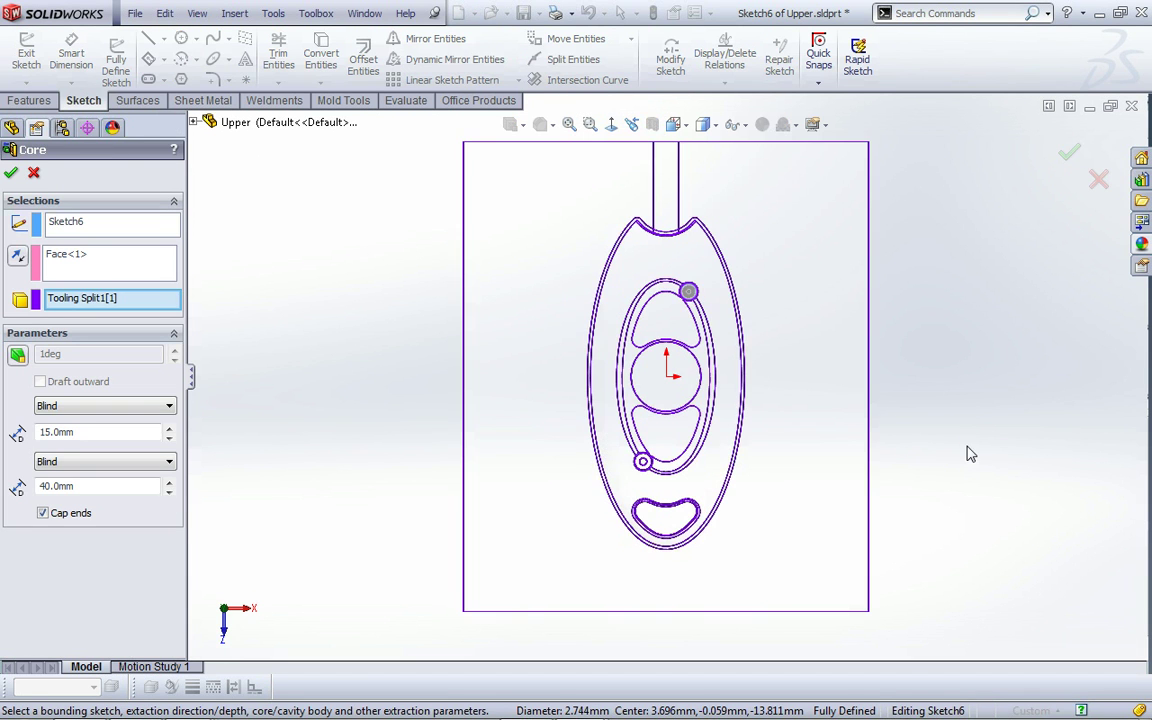
pyautogui.moveTo(970, 369)
pyautogui.mouseDown(button='middle')
pyautogui.moveTo(861, 206)
pyautogui.moveTo(779, 231)
pyautogui.moveTo(816, 352)
pyautogui.moveTo(814, 289)
pyautogui.moveTo(797, 278)
pyautogui.moveTo(760, 365)
pyautogui.mouseUp(button='middle')
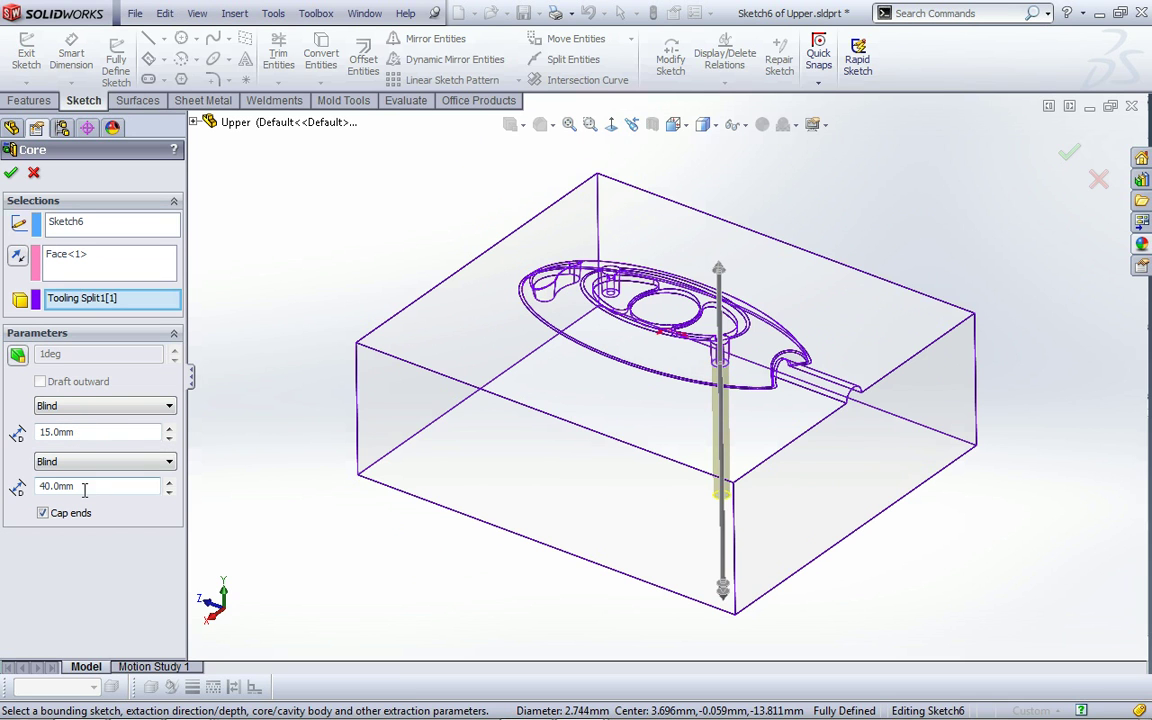
pyautogui.click(16, 357)
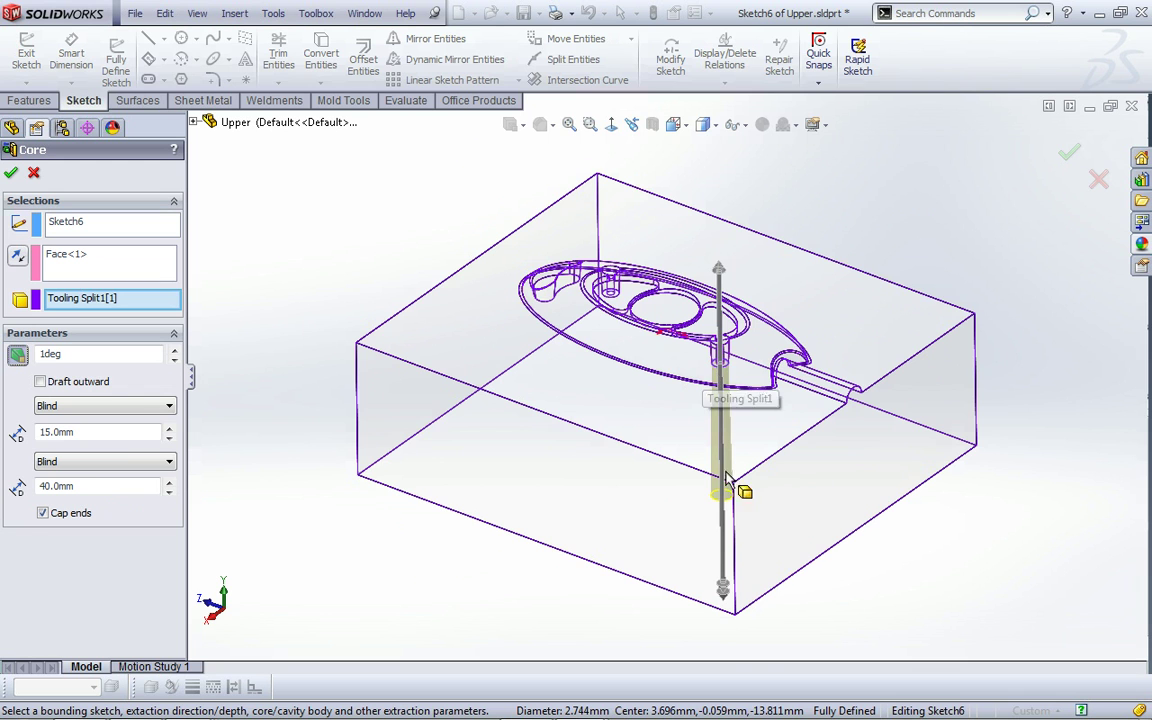
pyautogui.scroll(-3, 727, 517)
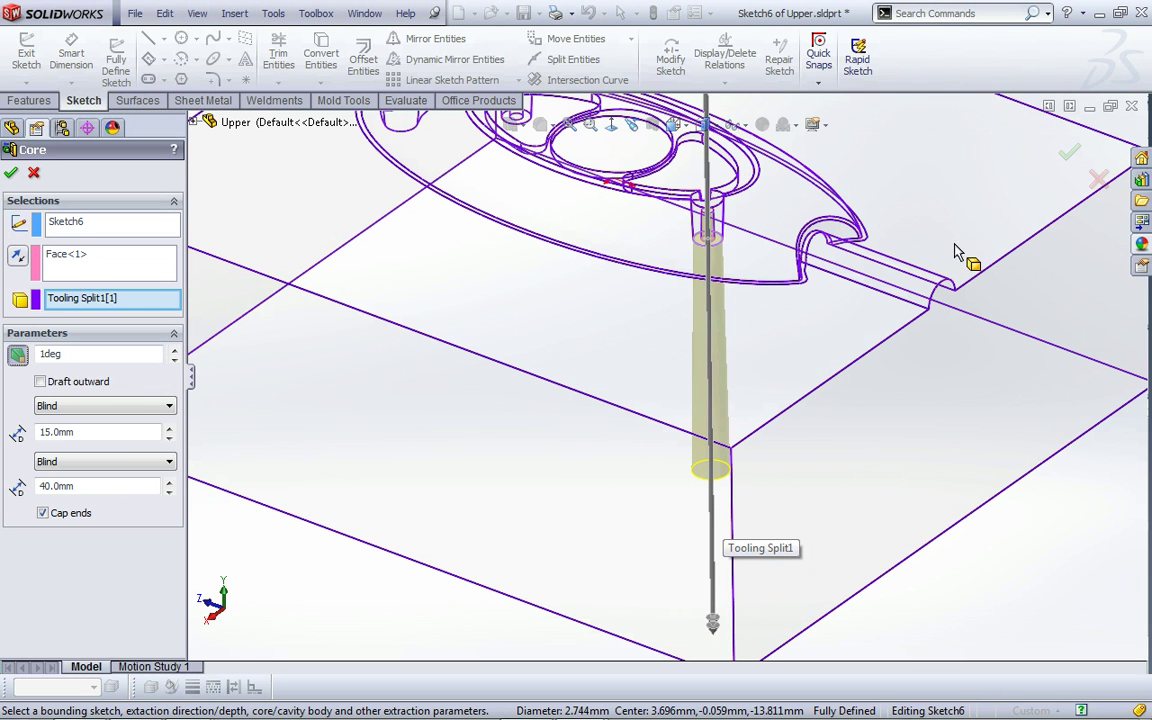
pyautogui.click(99, 462)
pyautogui.click(97, 488)
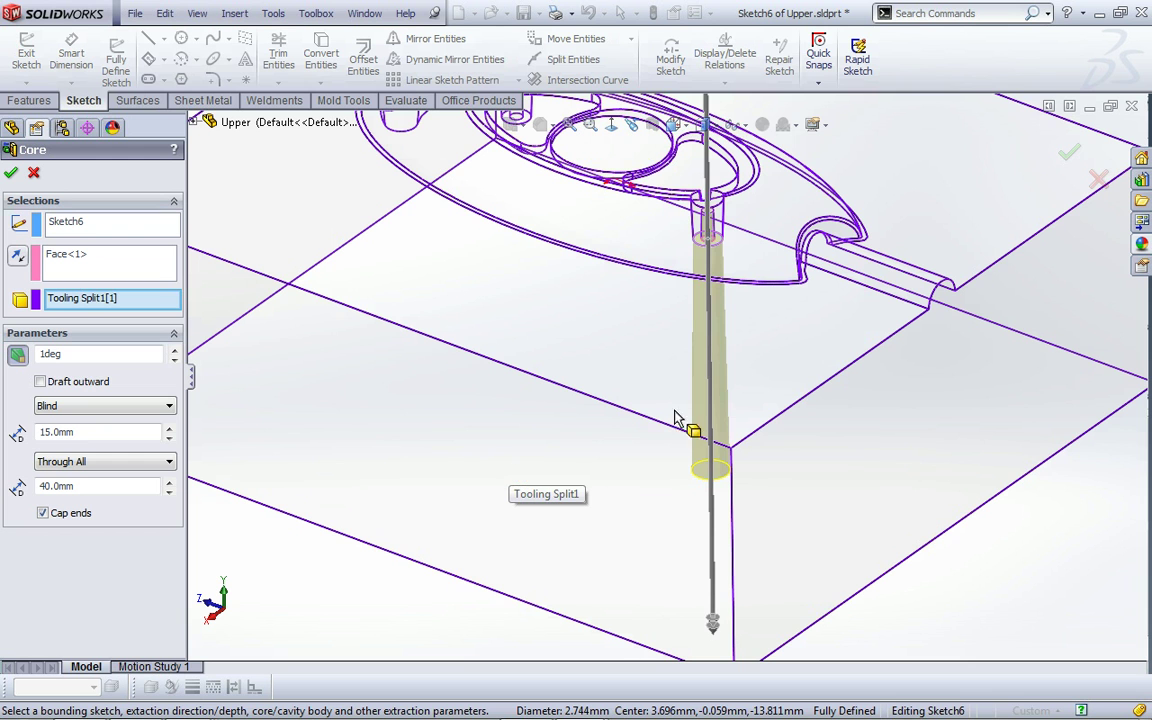
pyautogui.click(1069, 152)
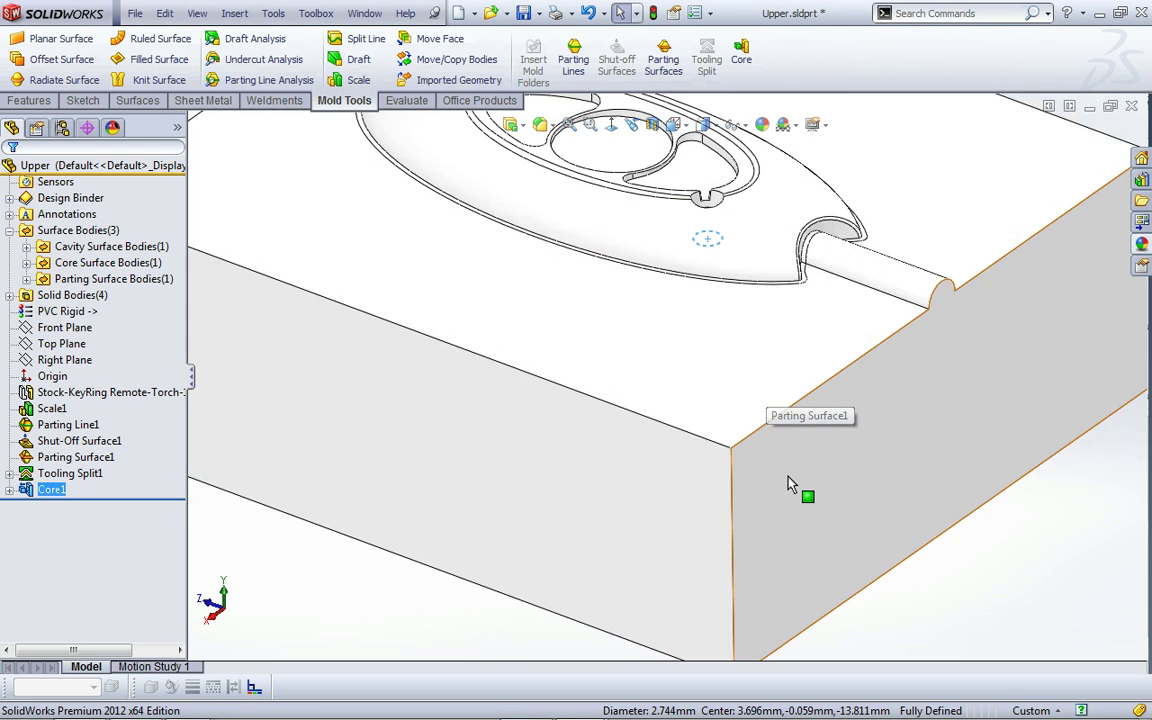
# - Make the hidden Parting Line1 insert body visible again
pyautogui.moveTo(740, 510); pyautogui.dragTo(750, 562, button='middle')
pyautogui.scroll(5, 742, 563)
pyautogui.scroll(-6, 742, 563)
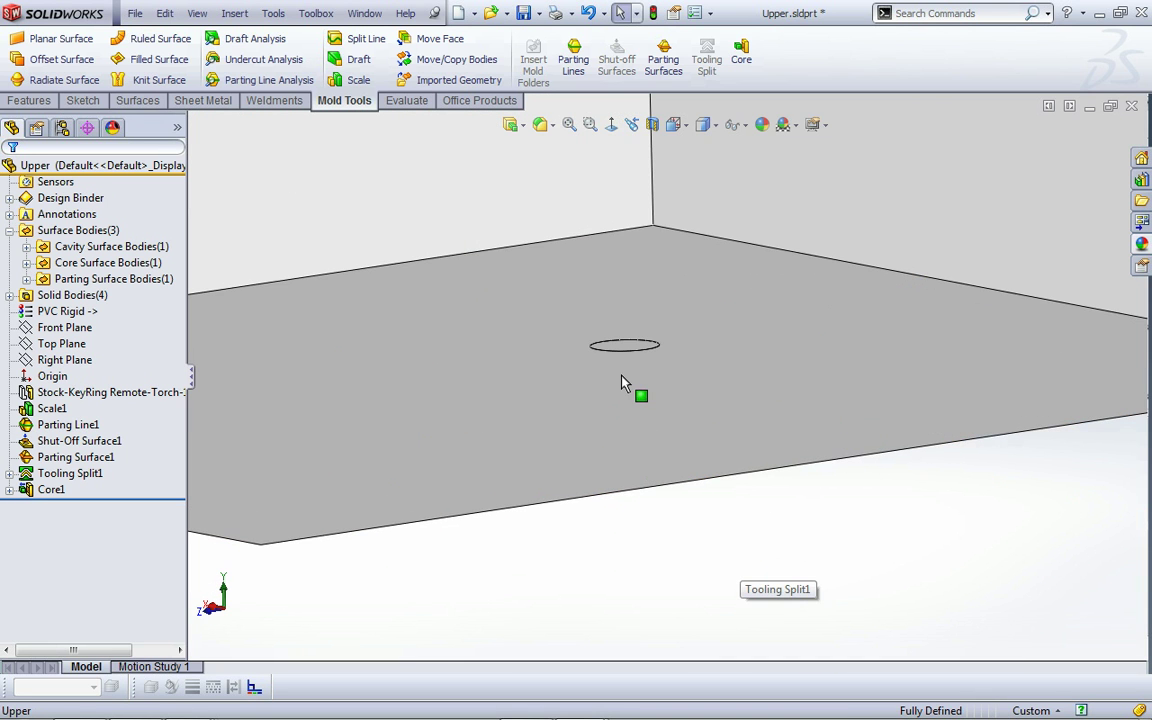
pyautogui.scroll(5, 548, 303)
pyautogui.moveTo(594, 257); pyautogui.dragTo(599, 342, button='middle')
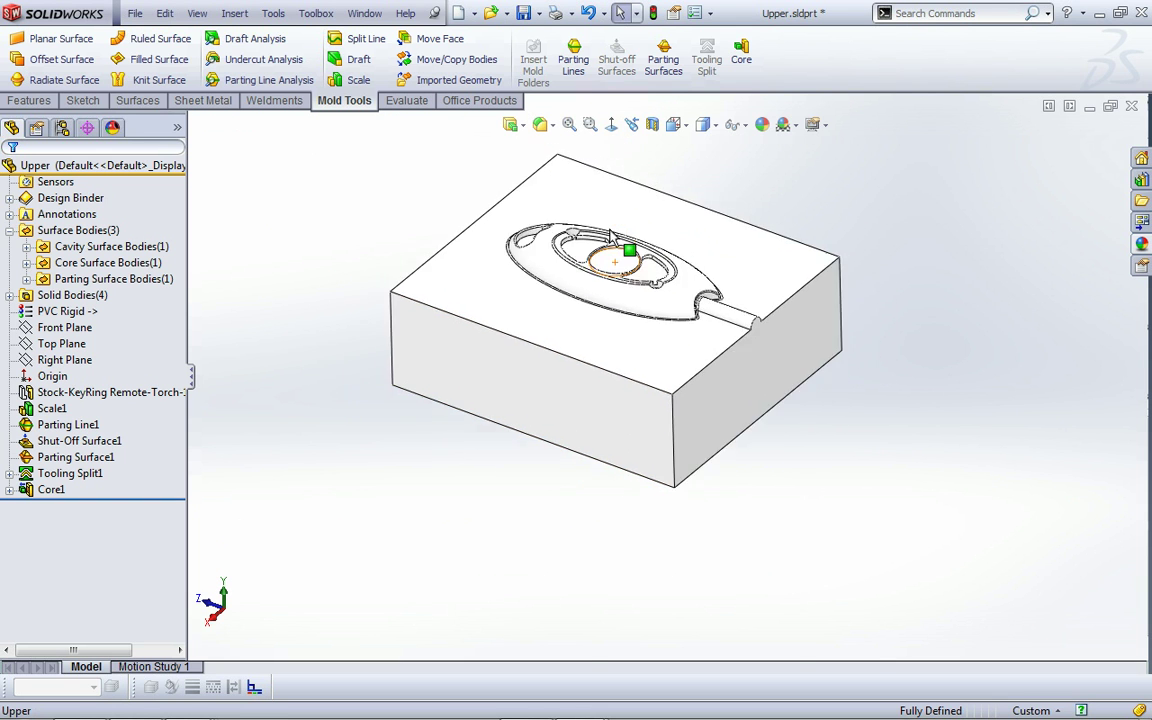
pyautogui.scroll(-3, 613, 239)
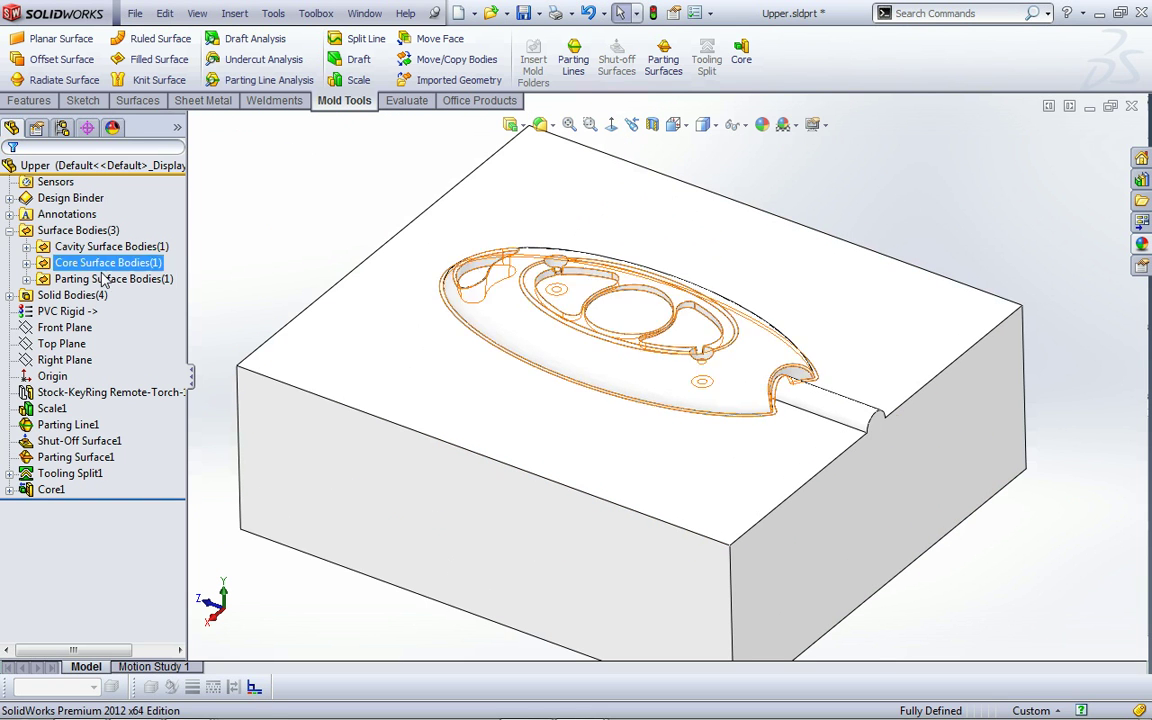
pyautogui.click(9, 295)
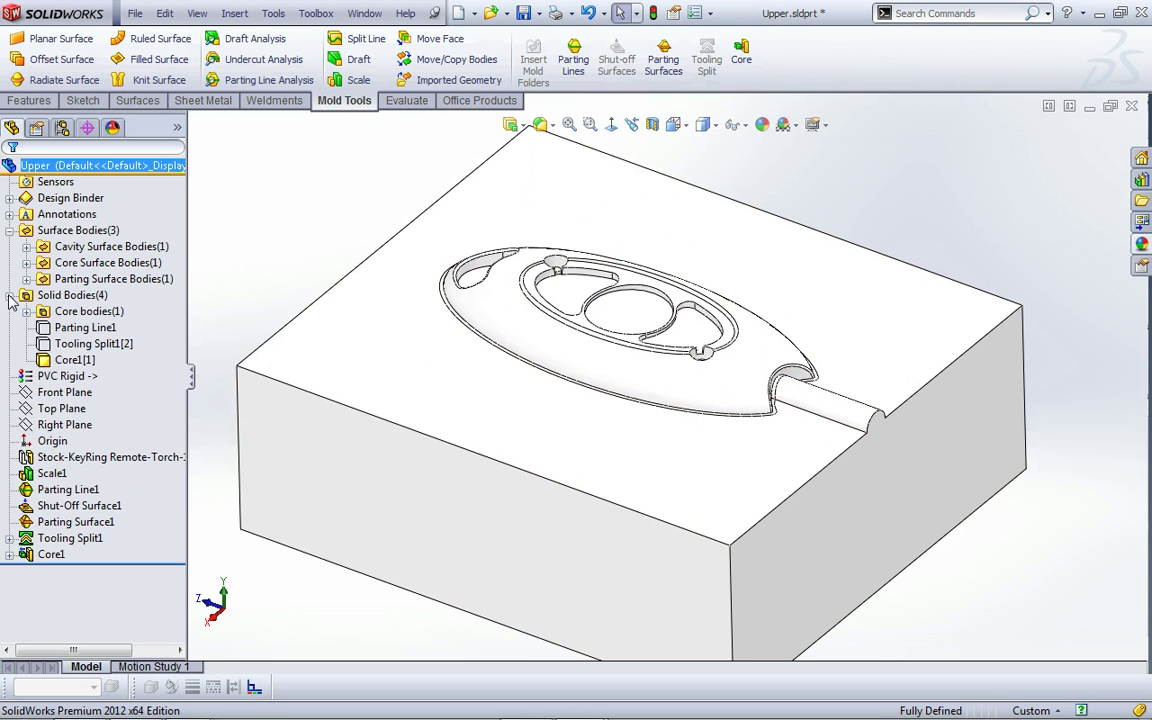
pyautogui.click(72, 330)
pyautogui.click(75, 302)
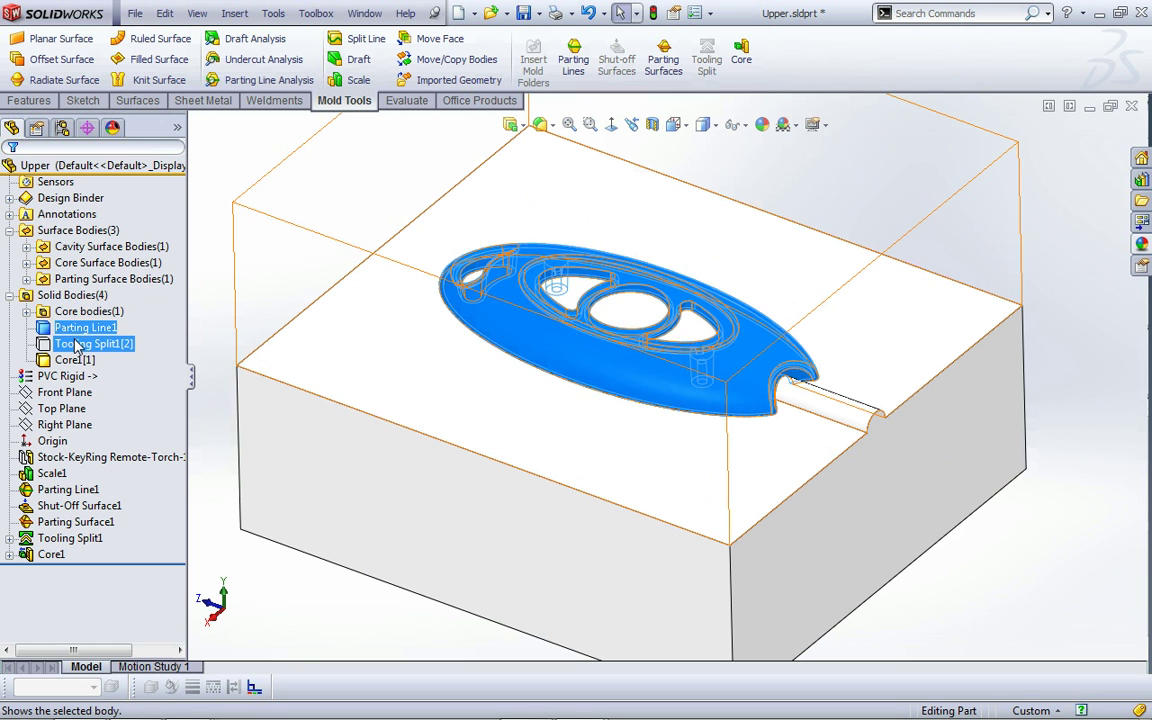
# - Show the Tooling Split1[2] upper mould half and fit the whole mould in view
pyautogui.click(75, 345)
pyautogui.click(80, 305)
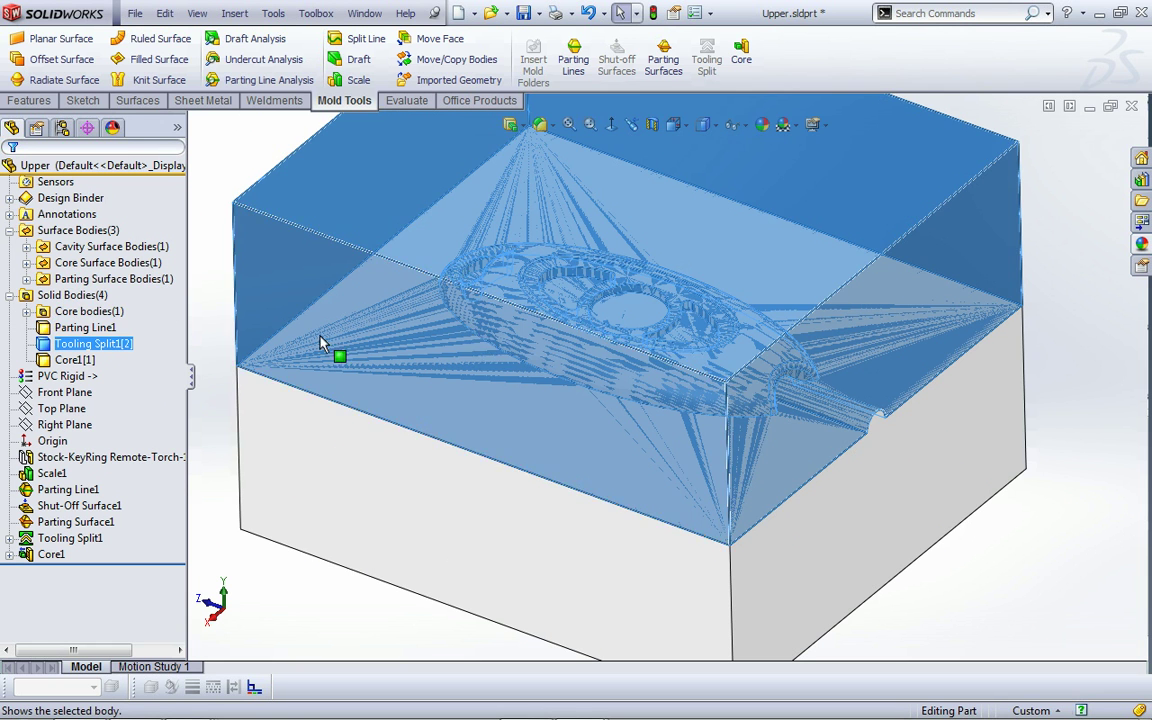
pyautogui.press('Escape')
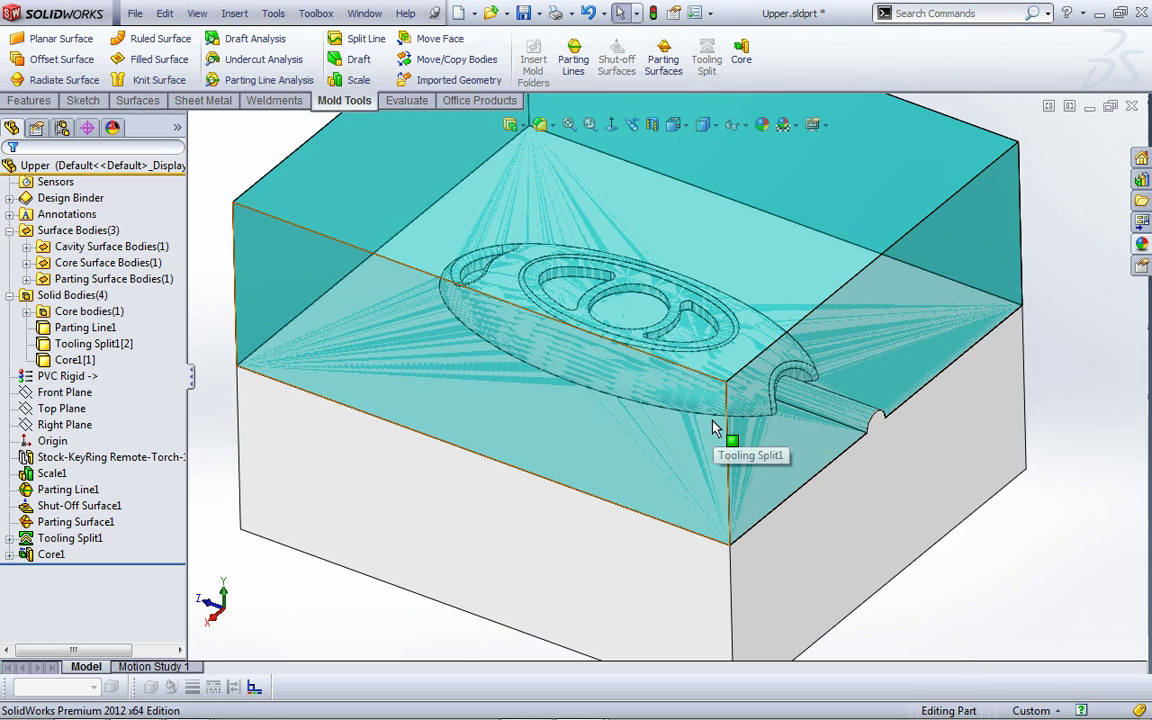
pyautogui.press('f')
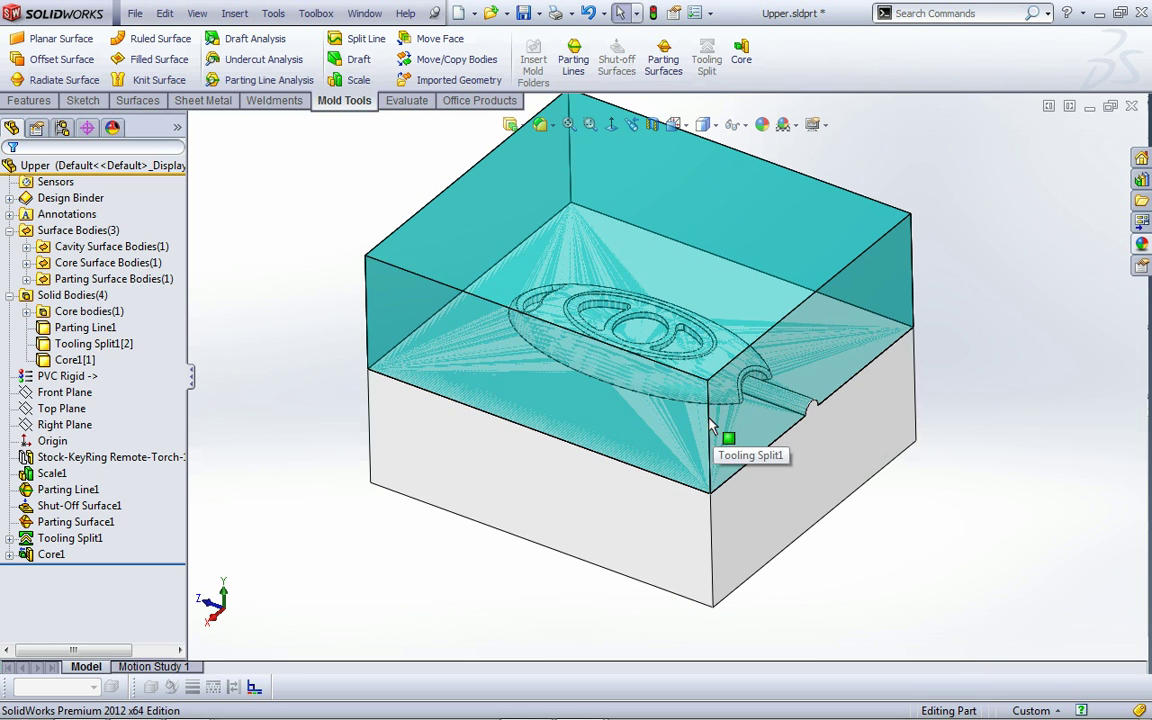
# - Apply a transparent dark blue appearance to the whole lower mould body
pyautogui.click(527, 497)
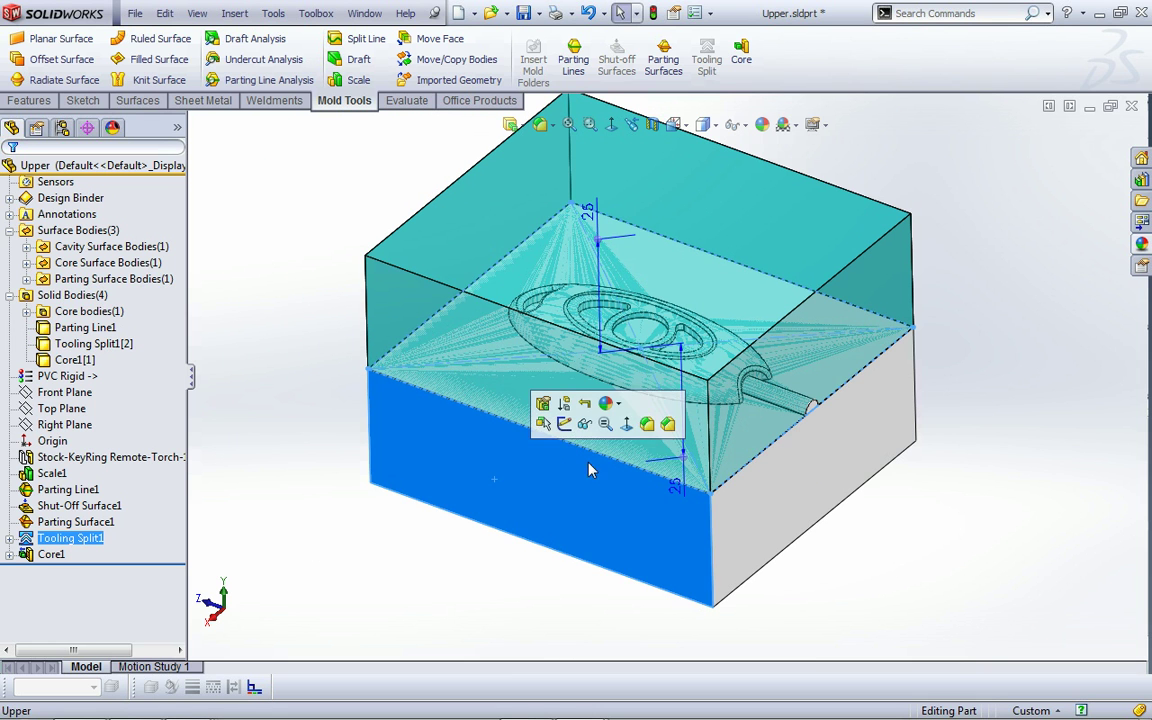
pyautogui.click(609, 404)
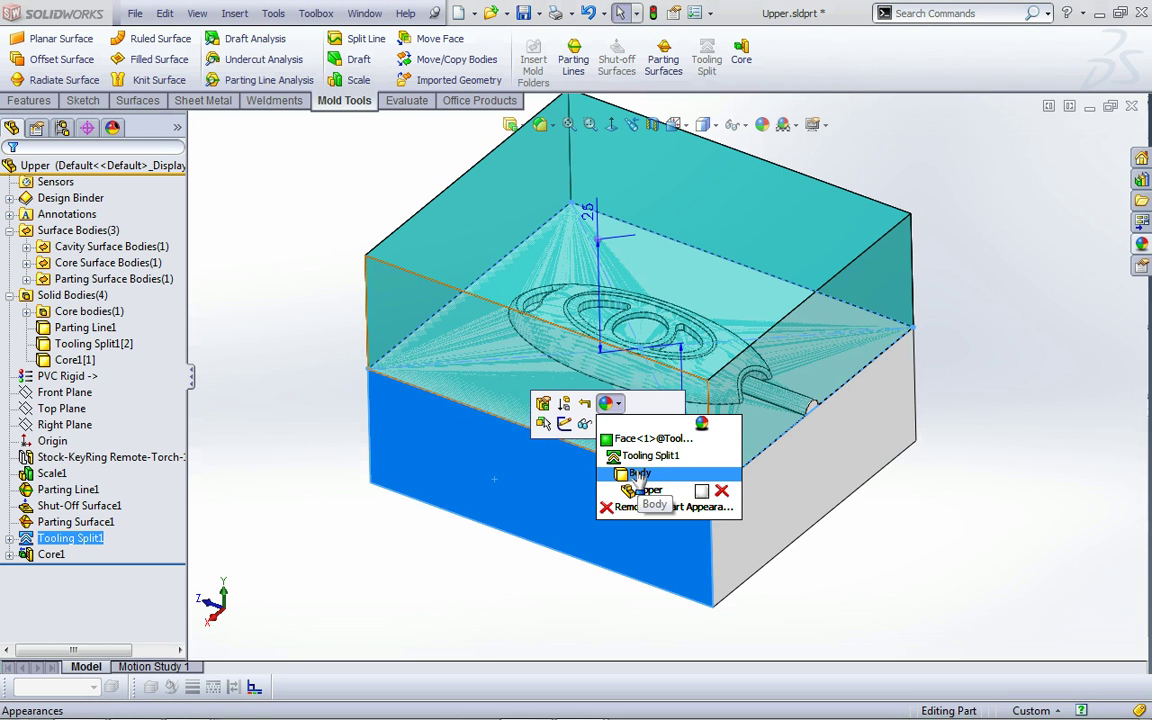
pyautogui.click(600, 474)
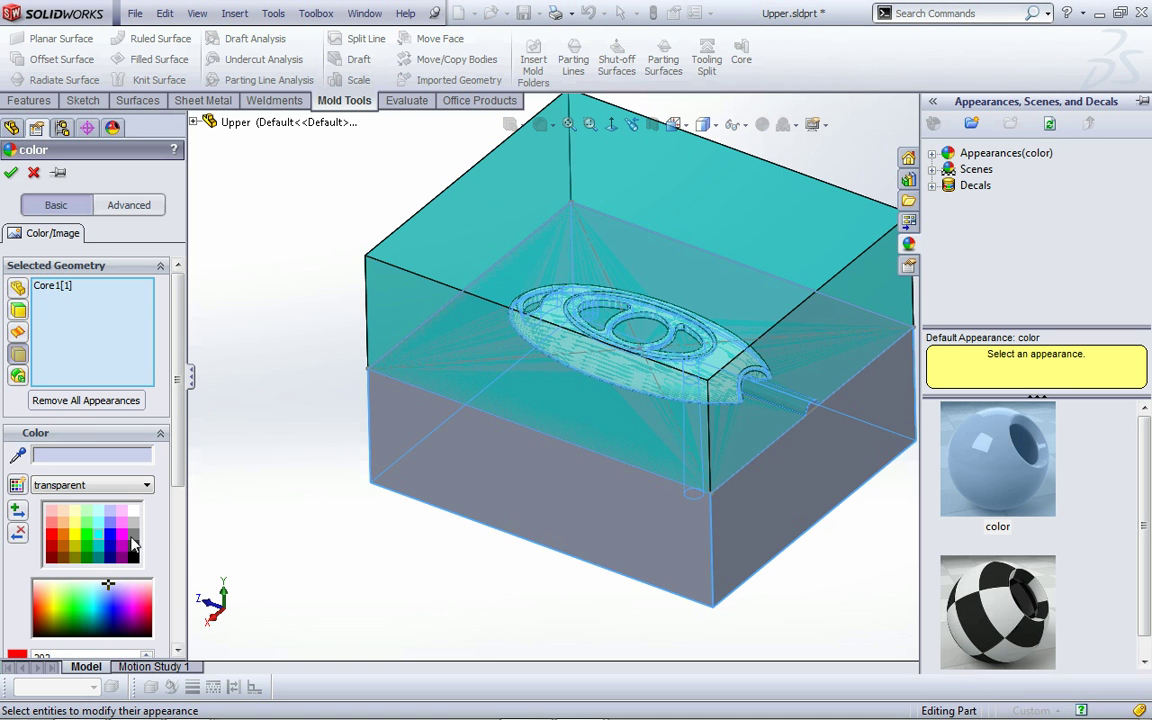
pyautogui.click(111, 540)
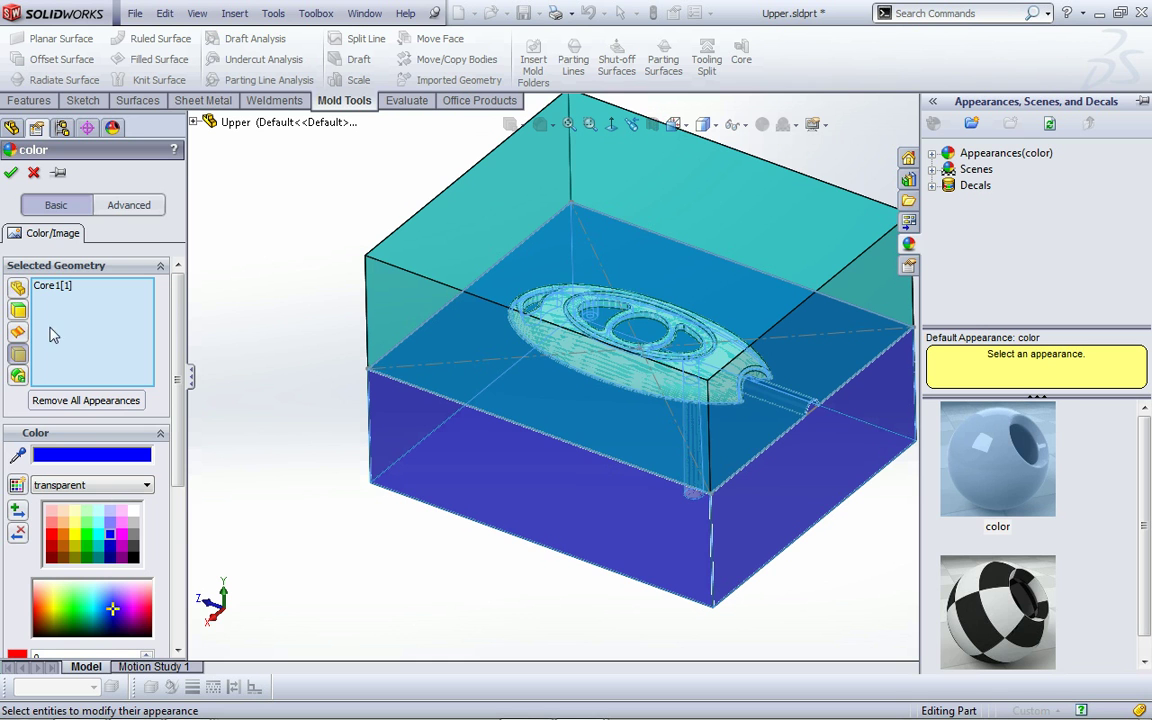
pyautogui.click(12, 174)
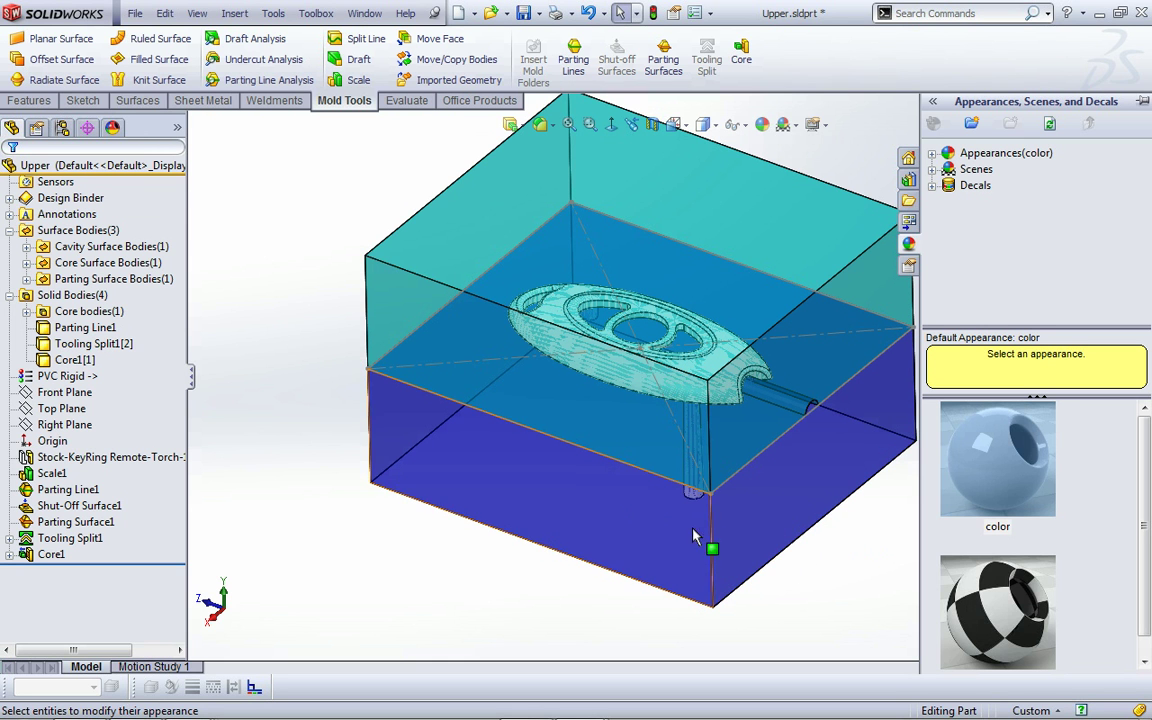
pyautogui.moveTo(830, 612); pyautogui.dragTo(828, 571, button='middle')
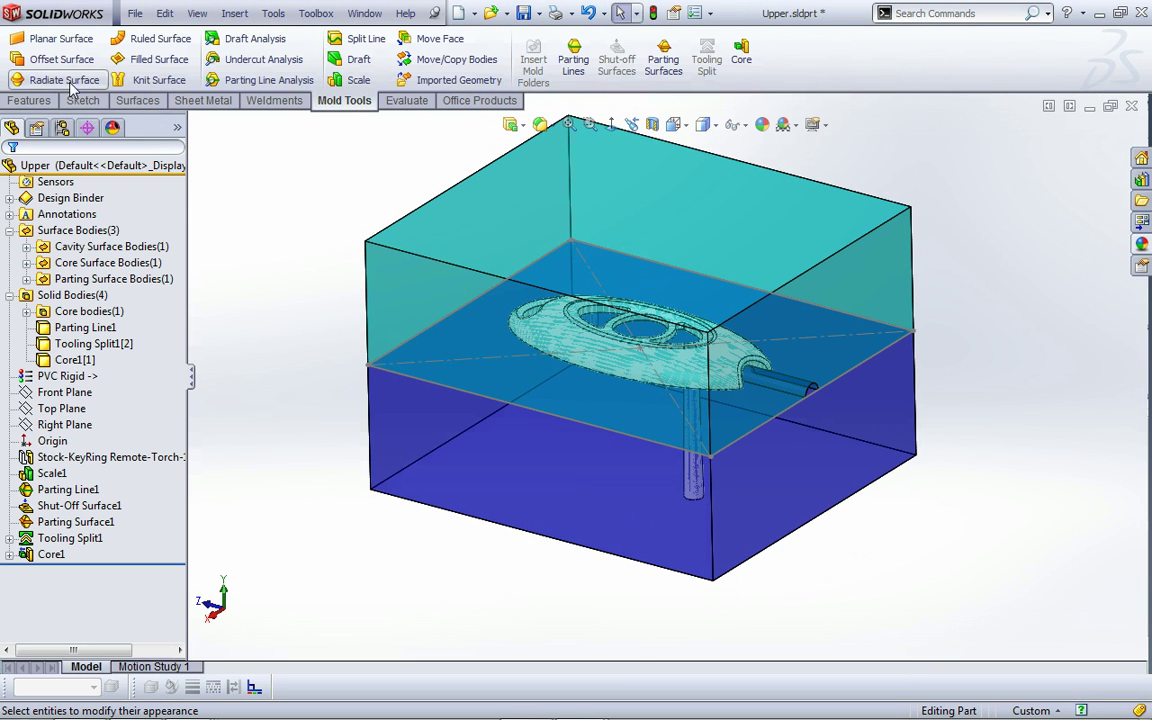
# - Create an exploded view, lifting the cyan upper half and raising the insert above the base
pyautogui.click(29, 100)
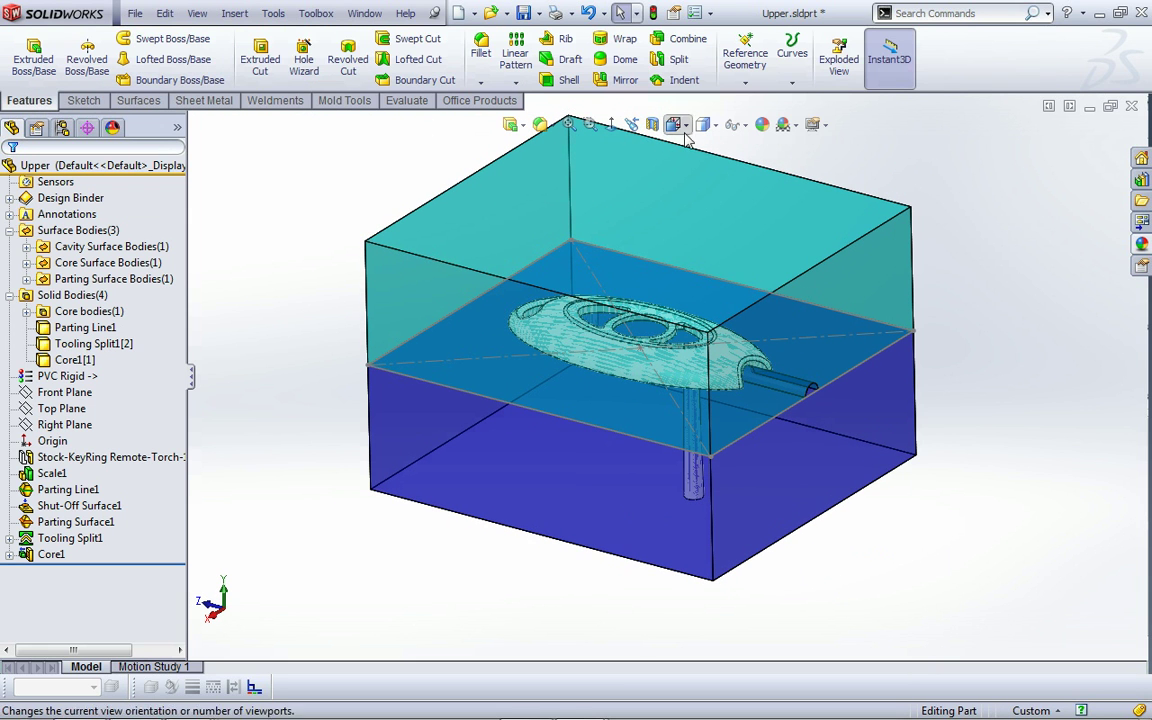
pyautogui.press('f')
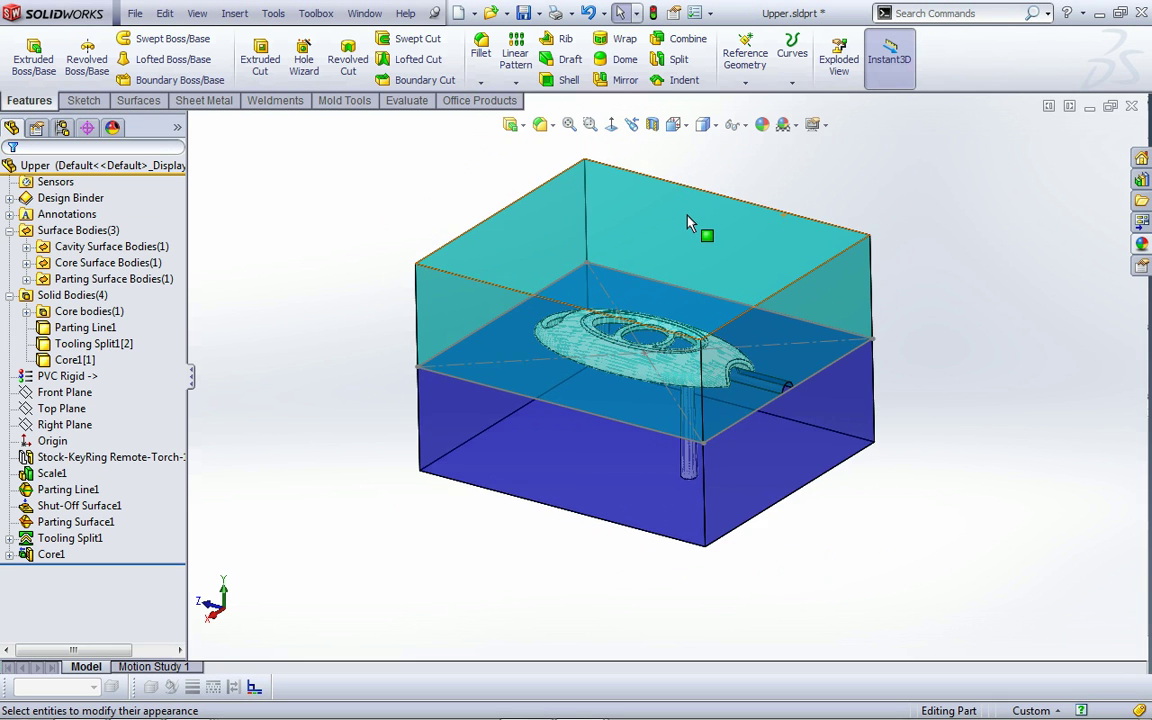
pyautogui.click(840, 62)
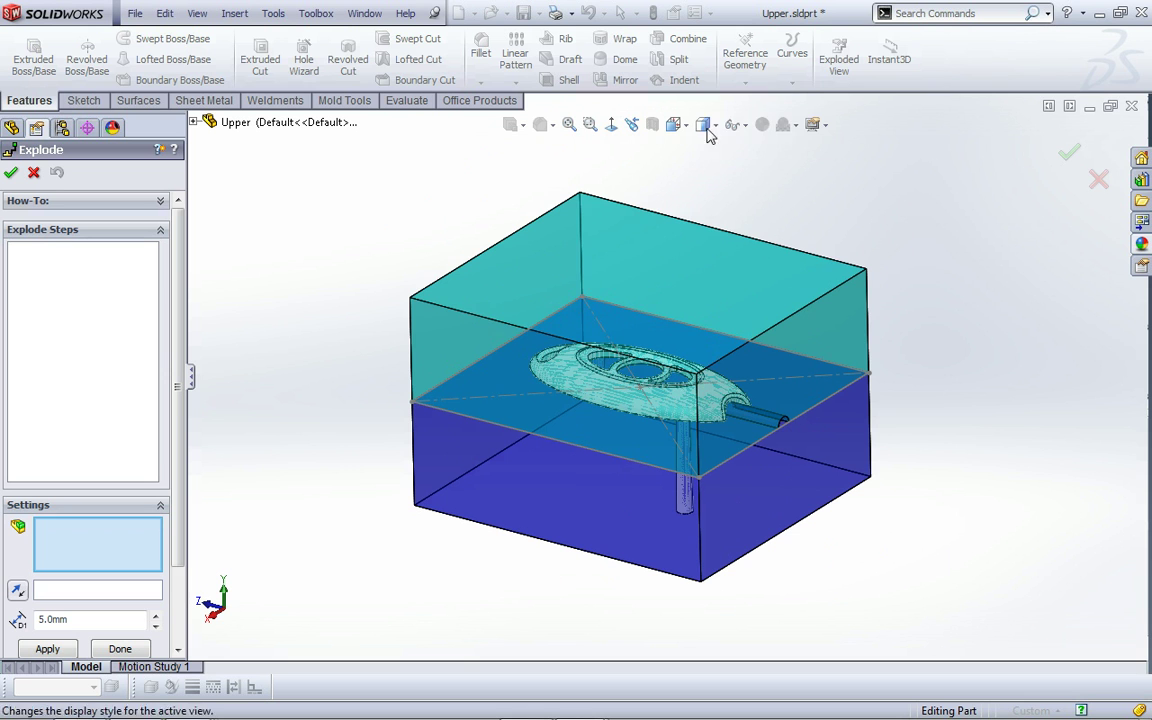
pyautogui.click(655, 276)
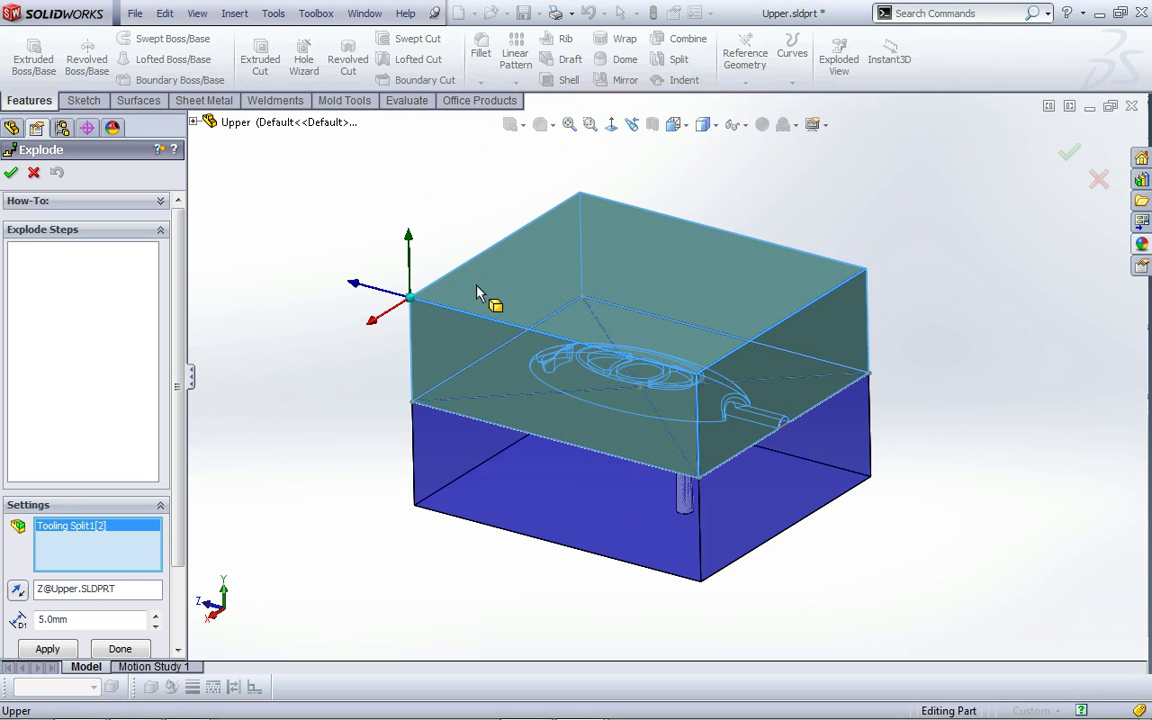
pyautogui.moveTo(410, 243); pyautogui.dragTo(415, 22)
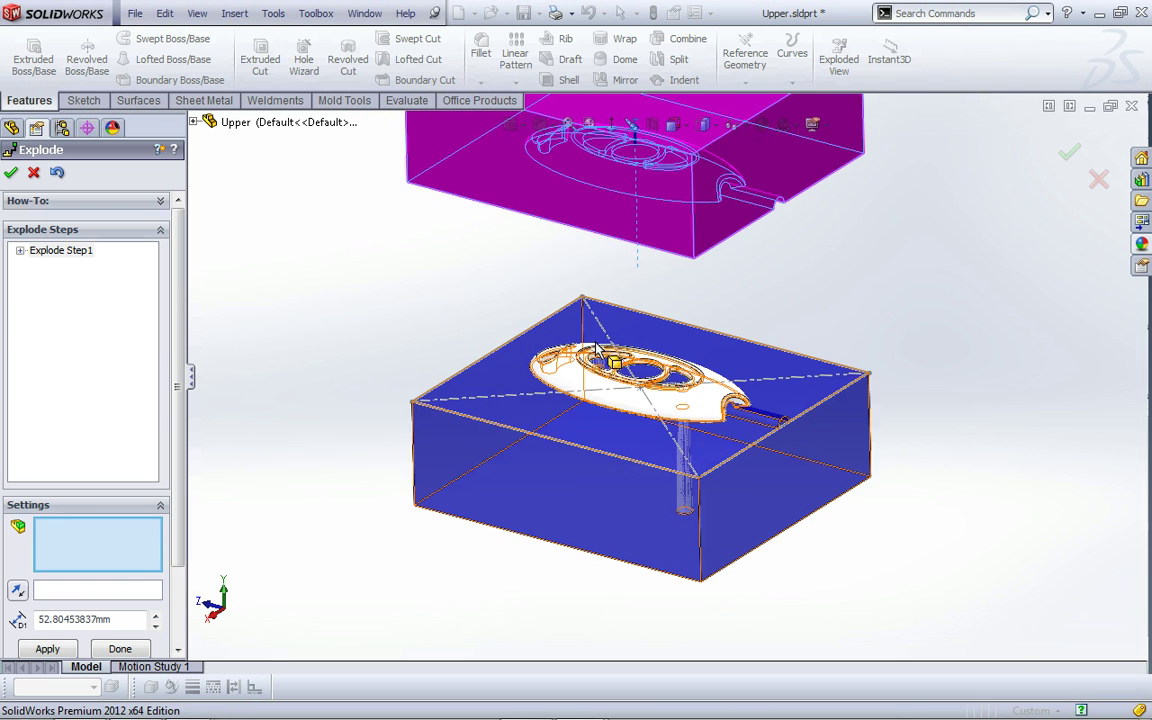
pyautogui.click(570, 388)
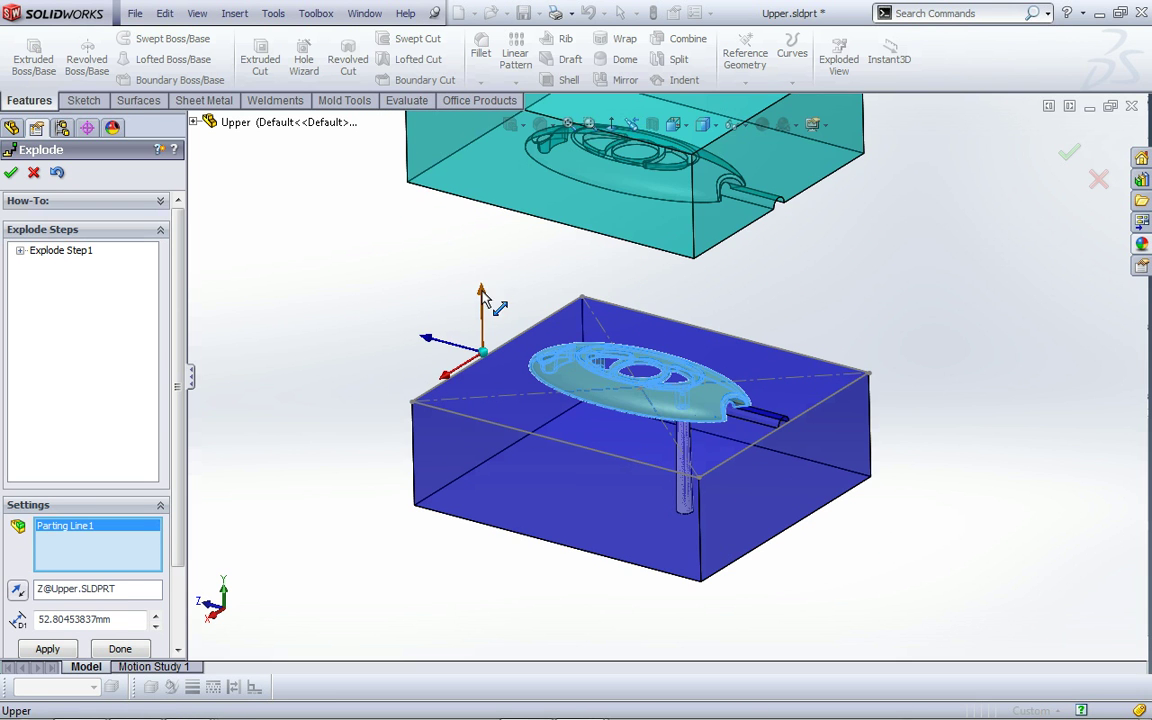
pyautogui.moveTo(483, 300); pyautogui.dragTo(481, 231)
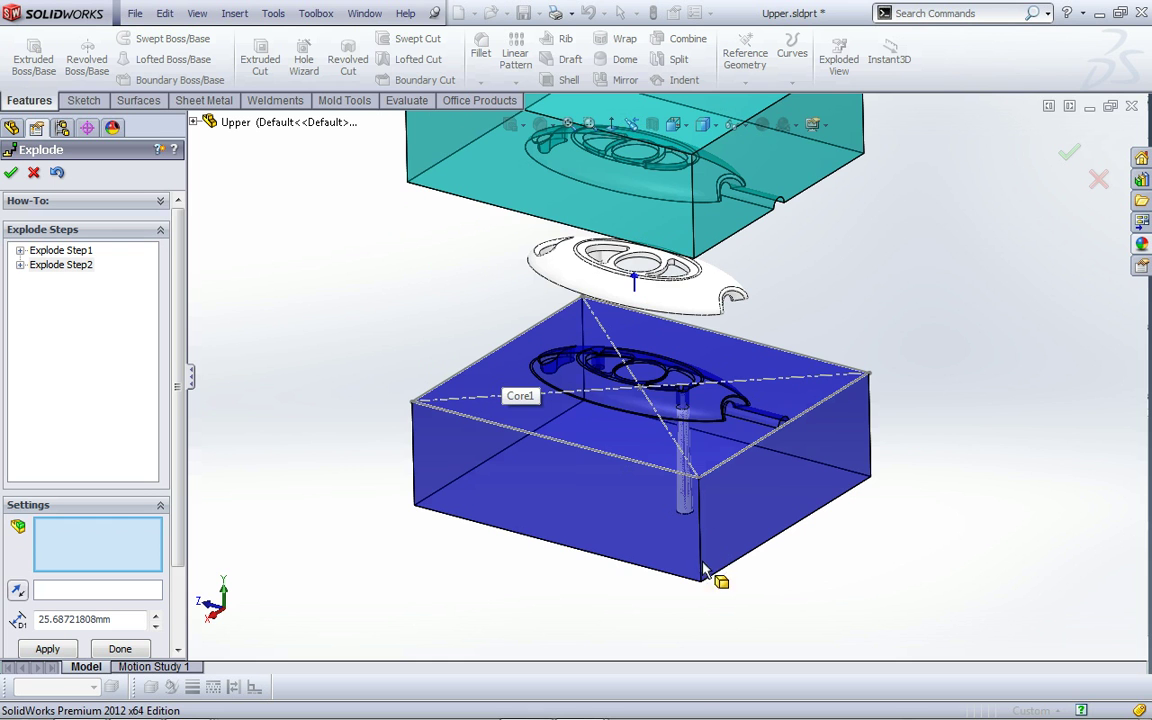
# - Push the Core1 ejector pin down below the base and finish the exploded view
pyautogui.moveTo(681, 458); pyautogui.dragTo(703, 508, button='middle')
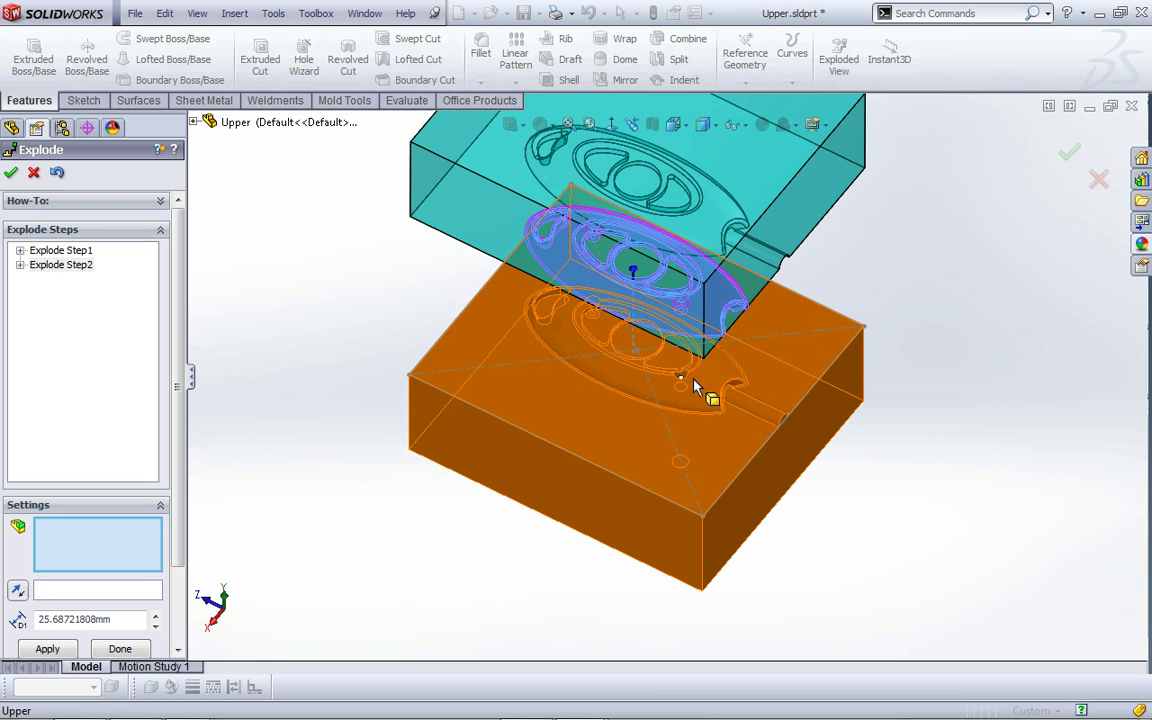
pyautogui.click(697, 387)
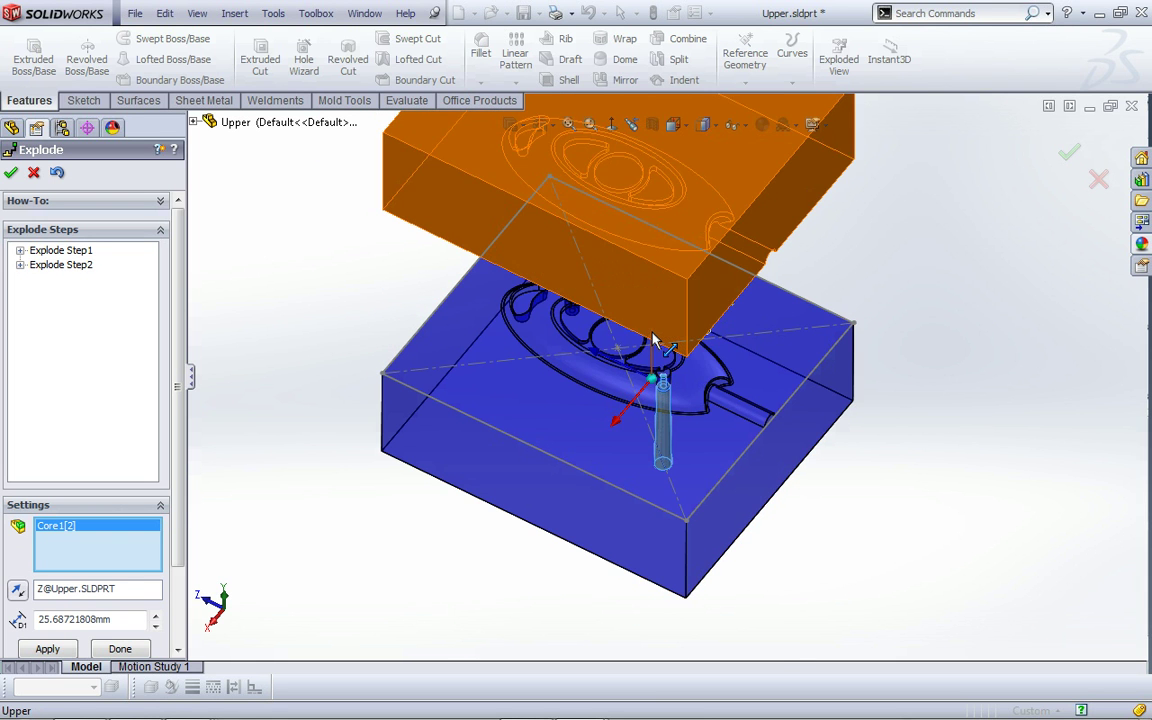
pyautogui.moveTo(656, 376); pyautogui.dragTo(662, 528)
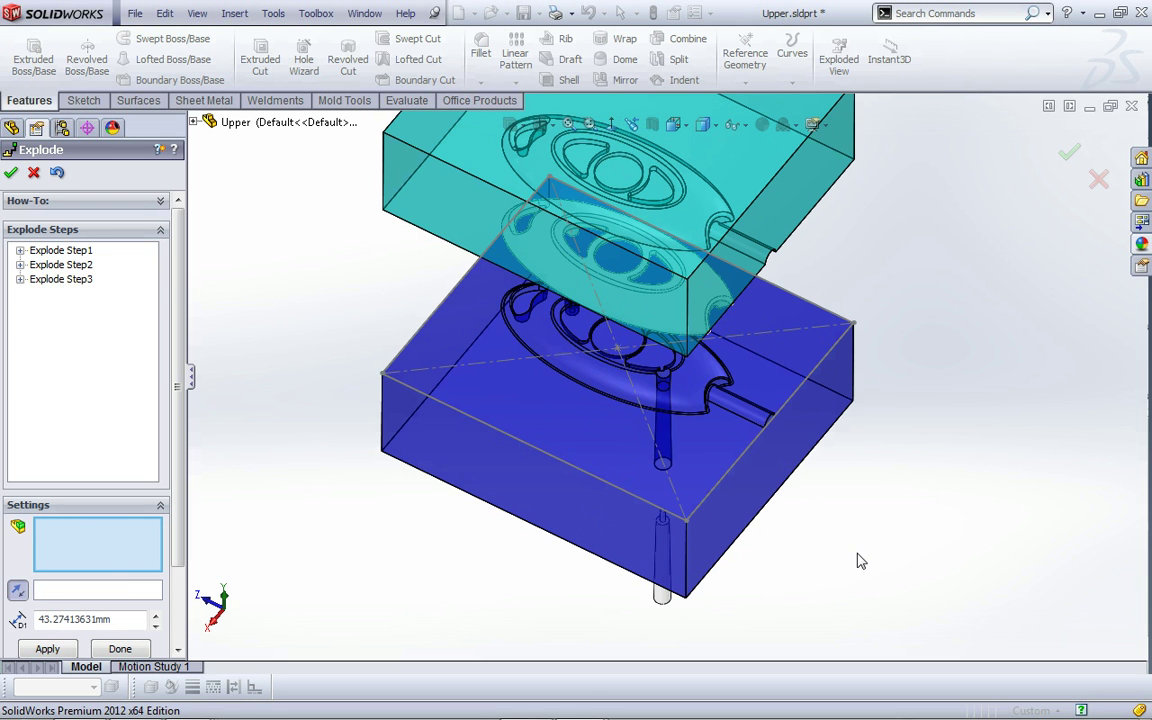
pyautogui.moveTo(860, 562); pyautogui.dragTo(850, 470, button='middle')
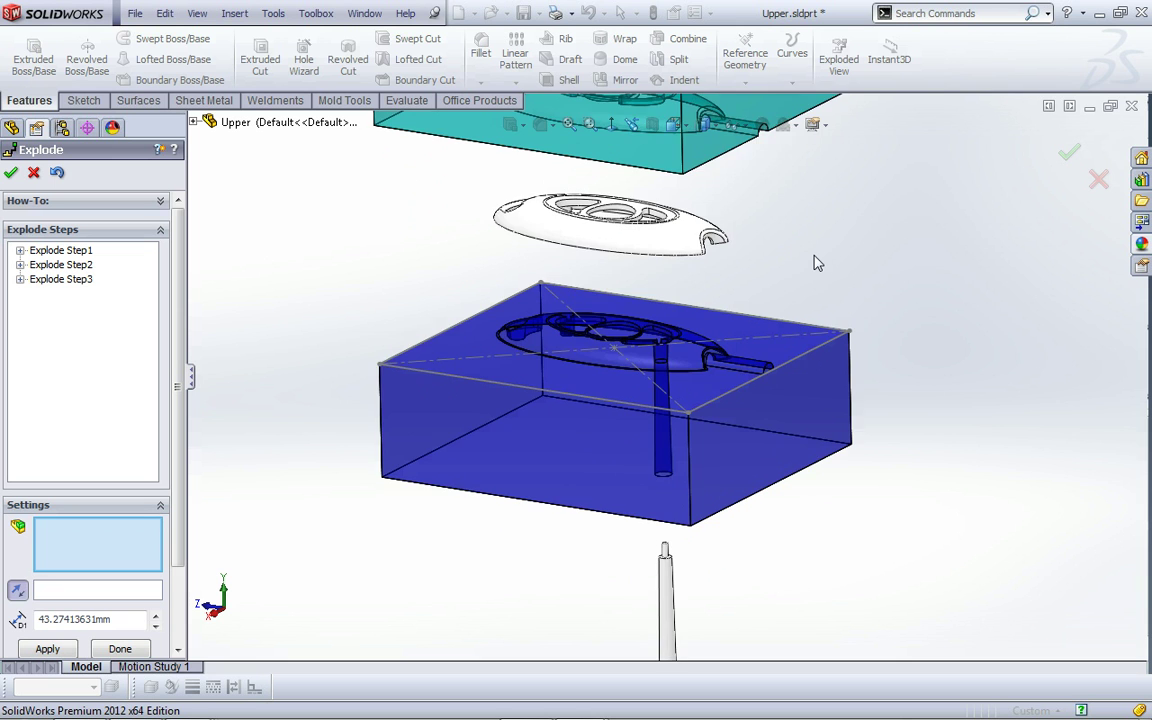
pyautogui.press('f')
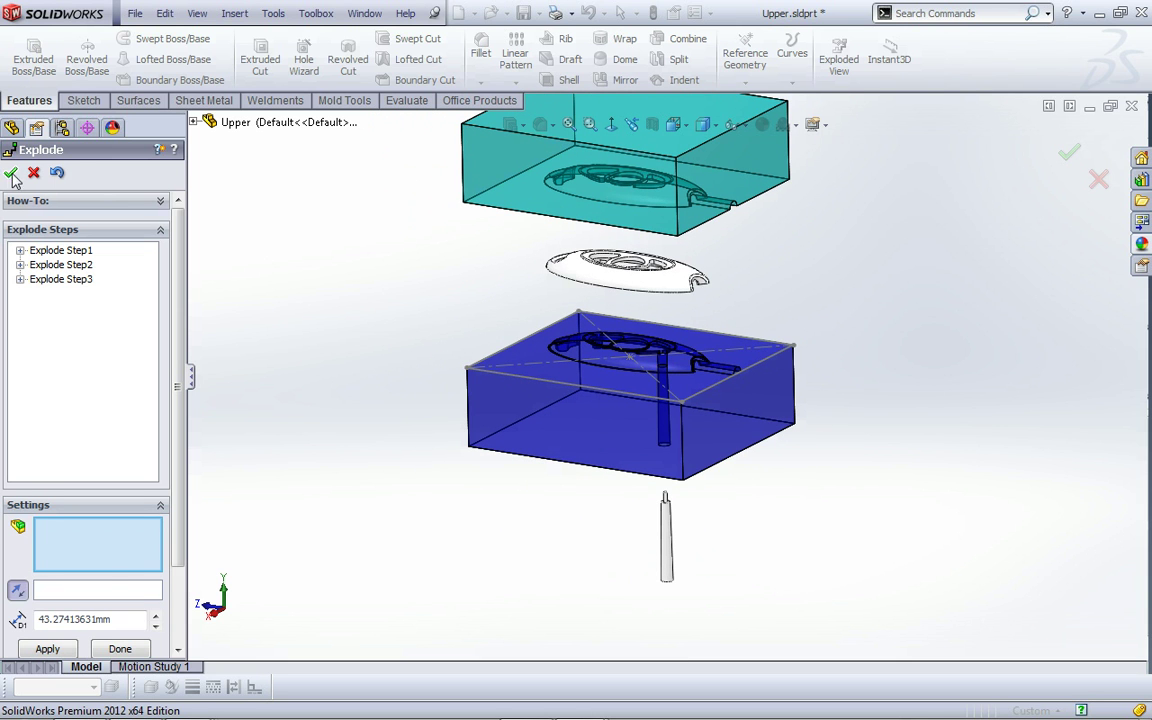
pyautogui.click(11, 174)
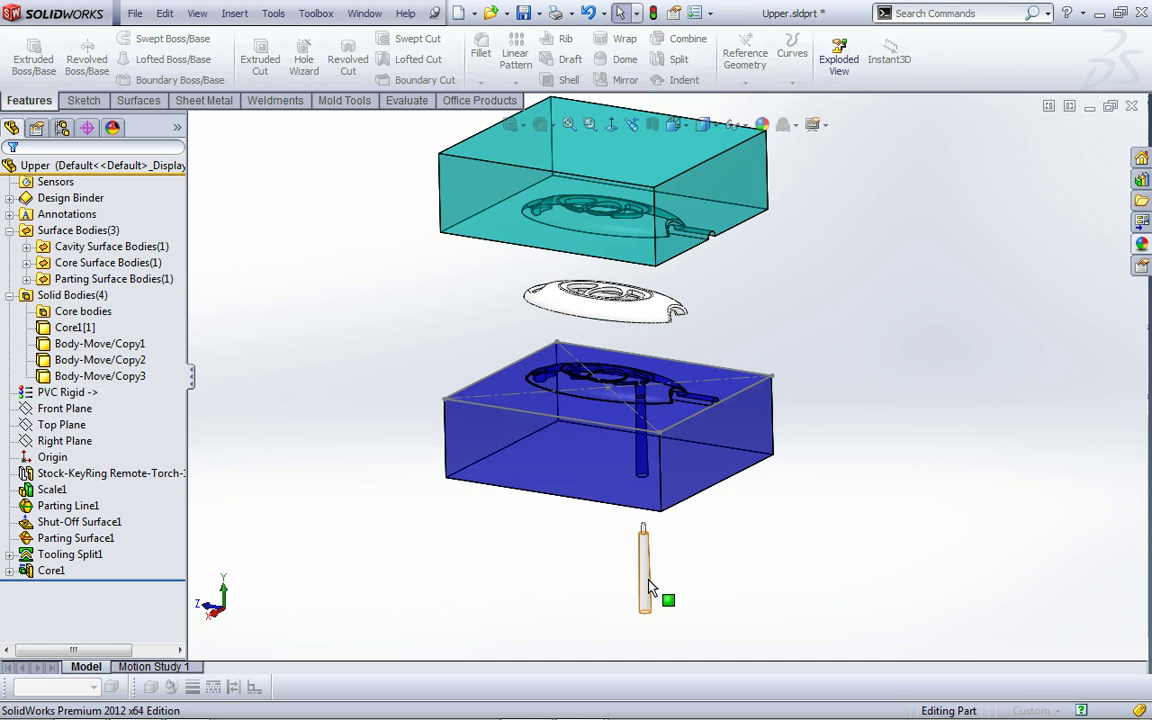
pyautogui.scroll(-5, 612, 292)
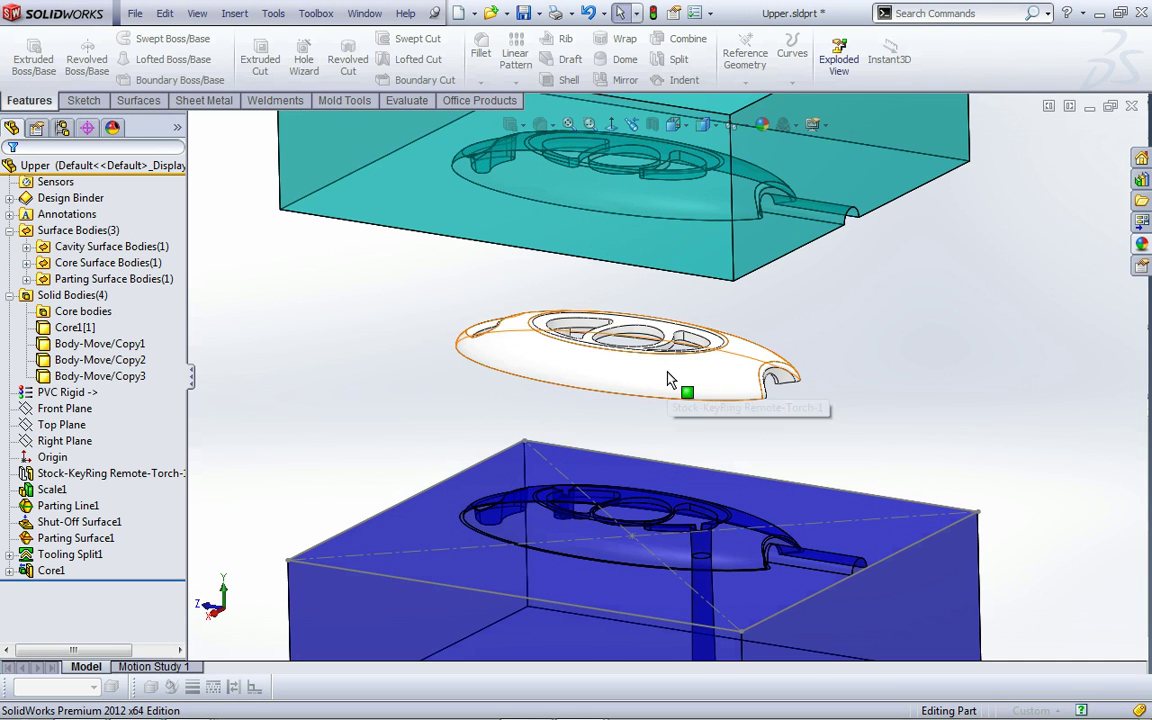
pyautogui.press('f')
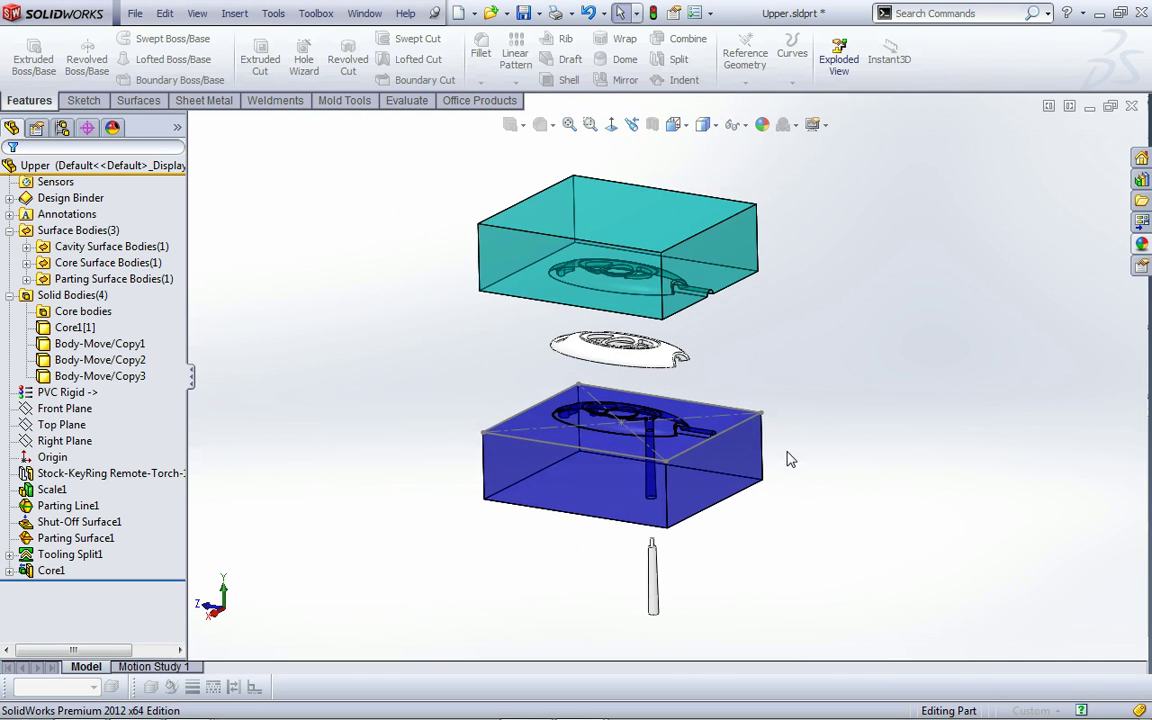
pyautogui.scroll(-2, 789, 459)
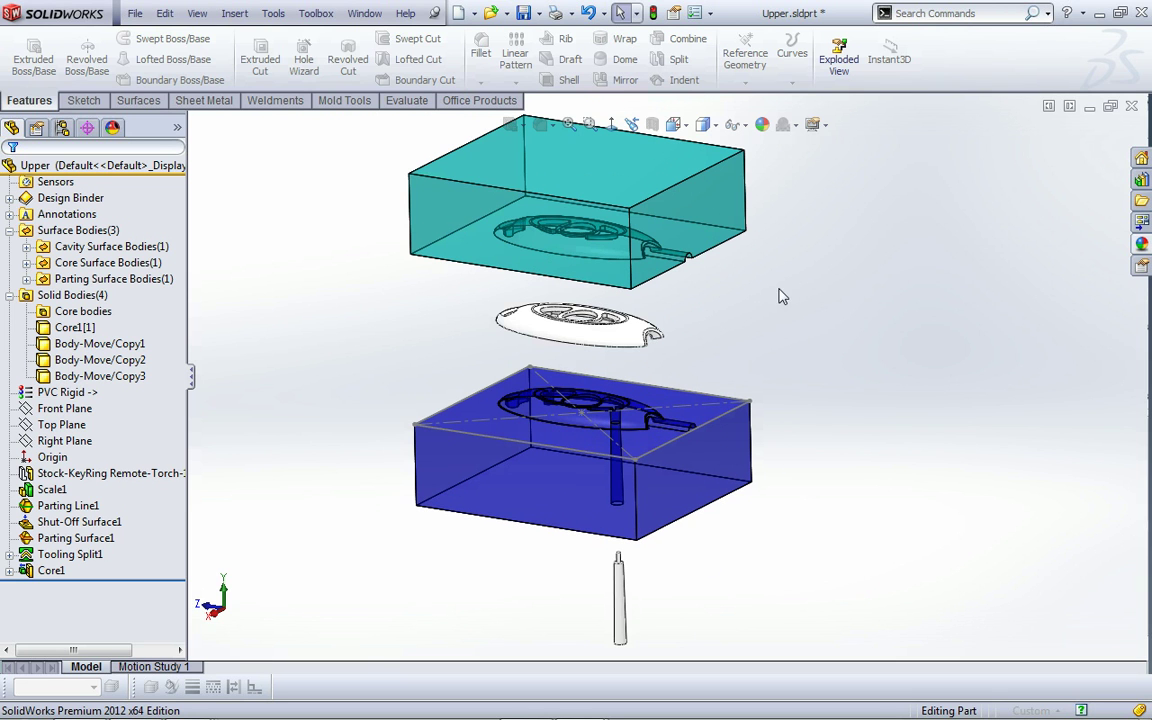